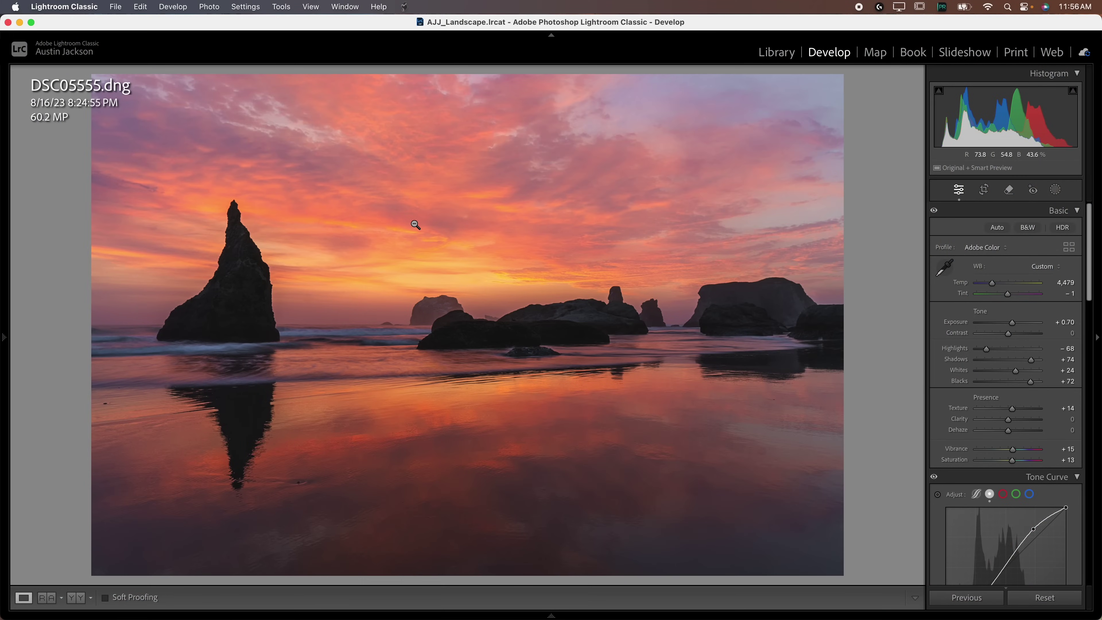
key("backslash")
key("backslash")
scroll(957, 436, "down", 8)
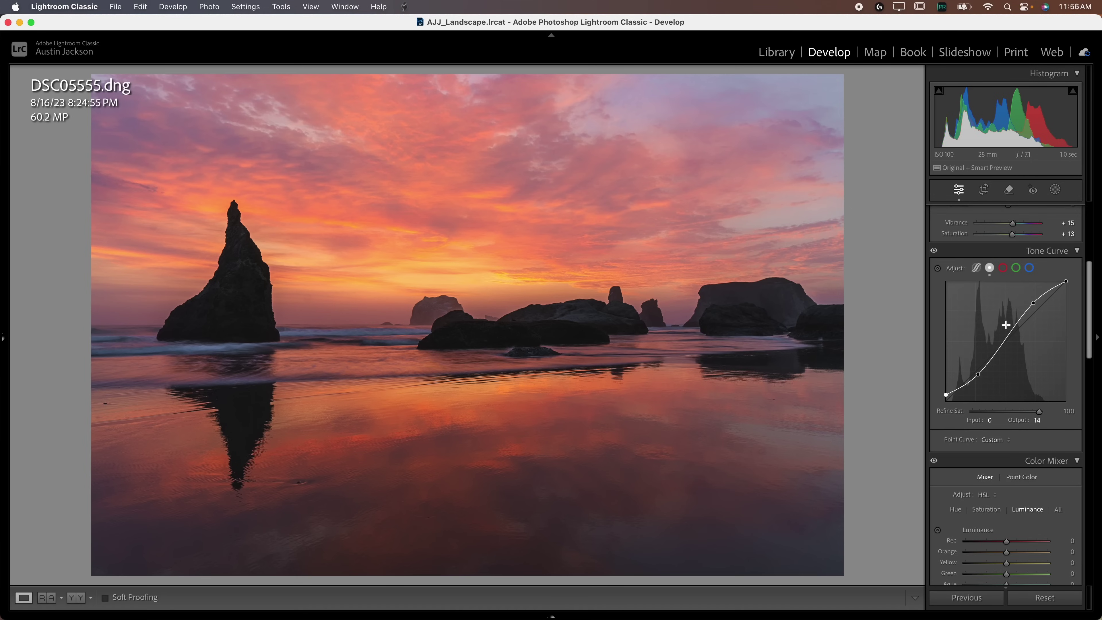
scroll(959, 392, "down", 7)
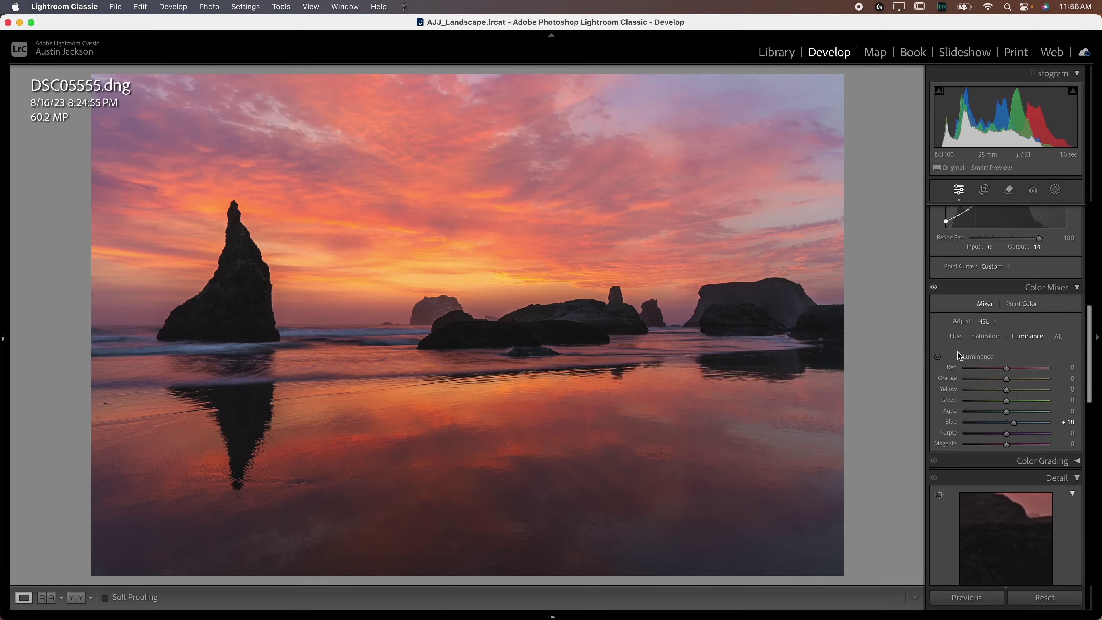
scroll(992, 374, "down", 7)
scroll(992, 374, "down", 5)
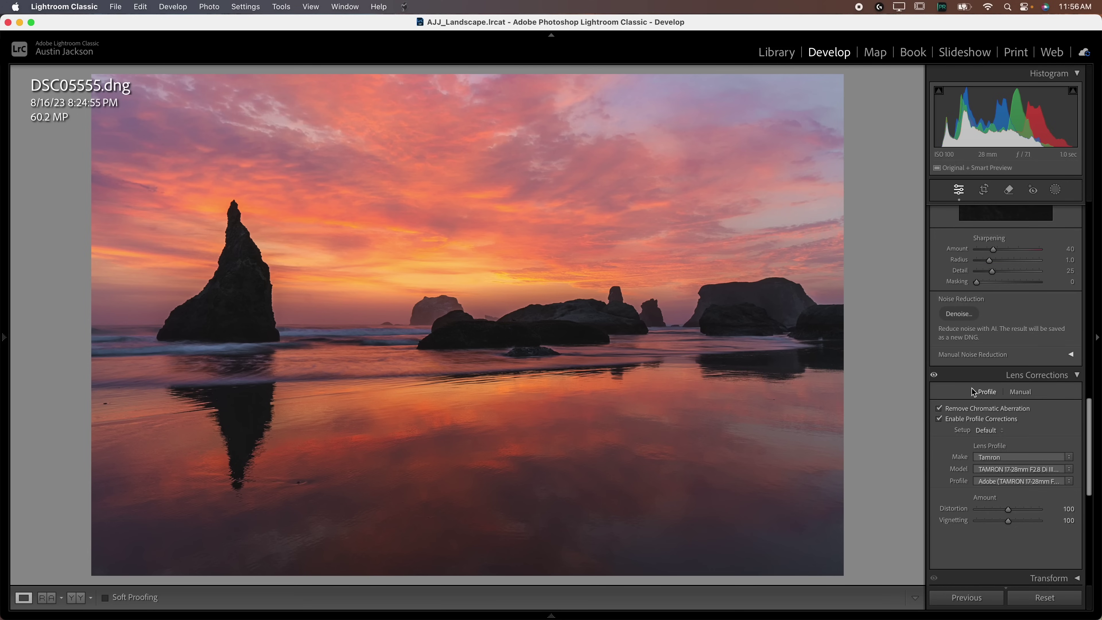
scroll(981, 414, "up", 18)
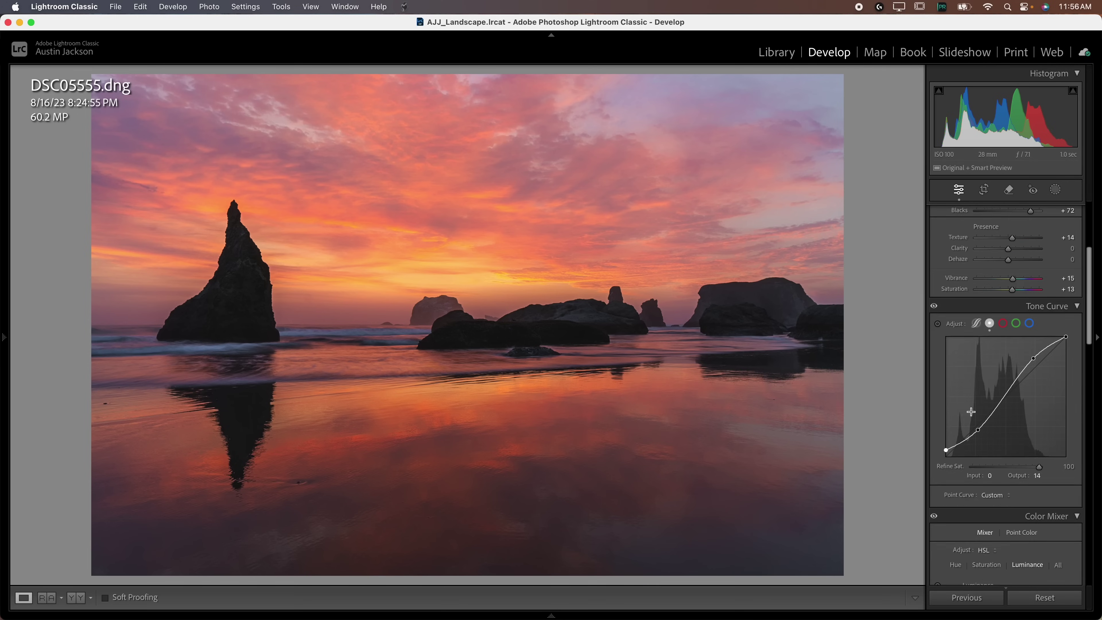
scroll(952, 373, "up", 6)
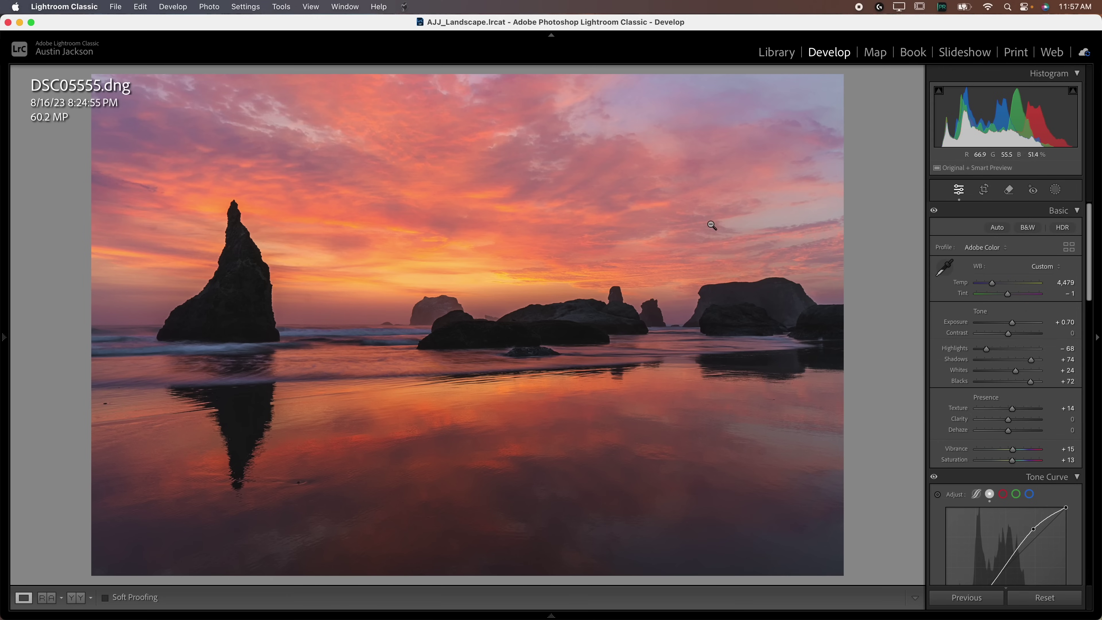
Step: Draw a wide radial gradient mask (Feather 61) across the sky and centre it over the horizon band
left_click(1056, 192)
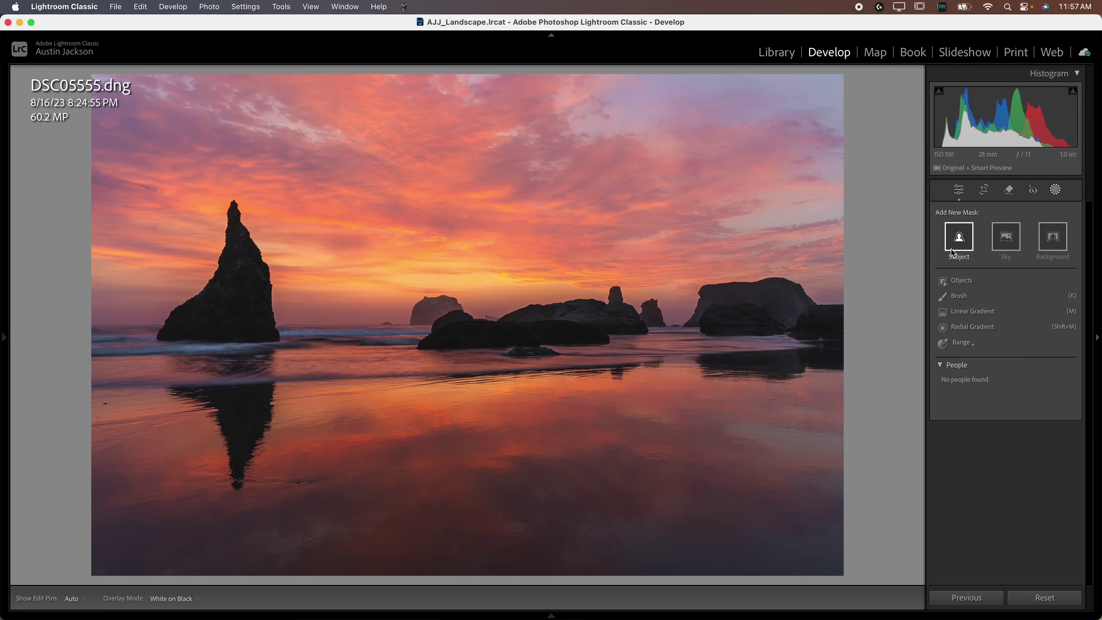
left_click(971, 329)
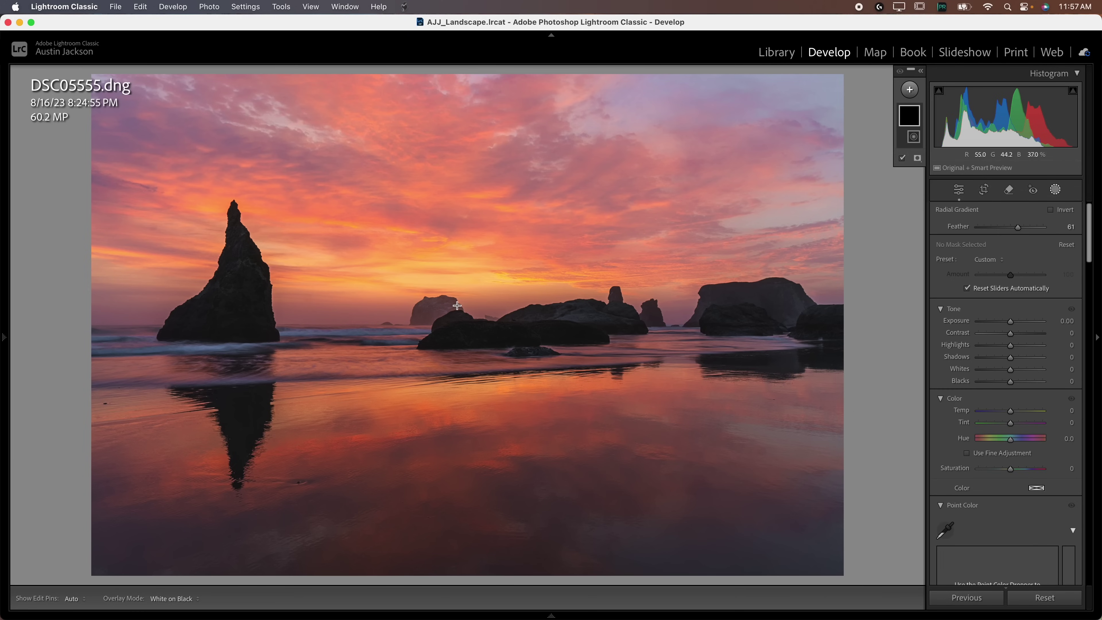
left_click_drag(347, 278, 819, 359)
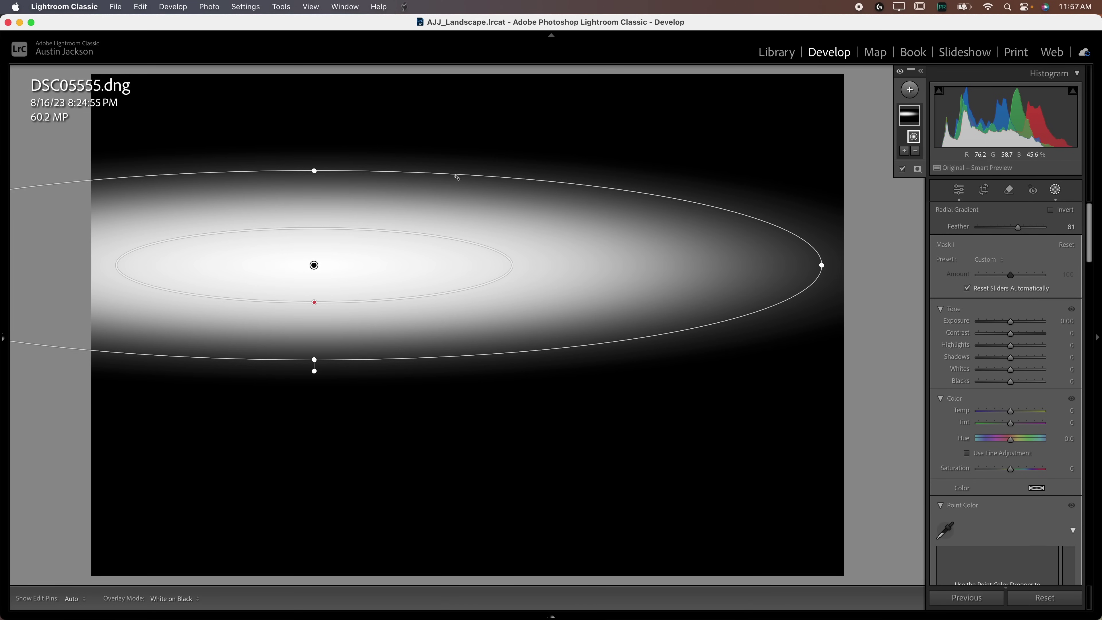
left_click_drag(321, 264, 417, 285)
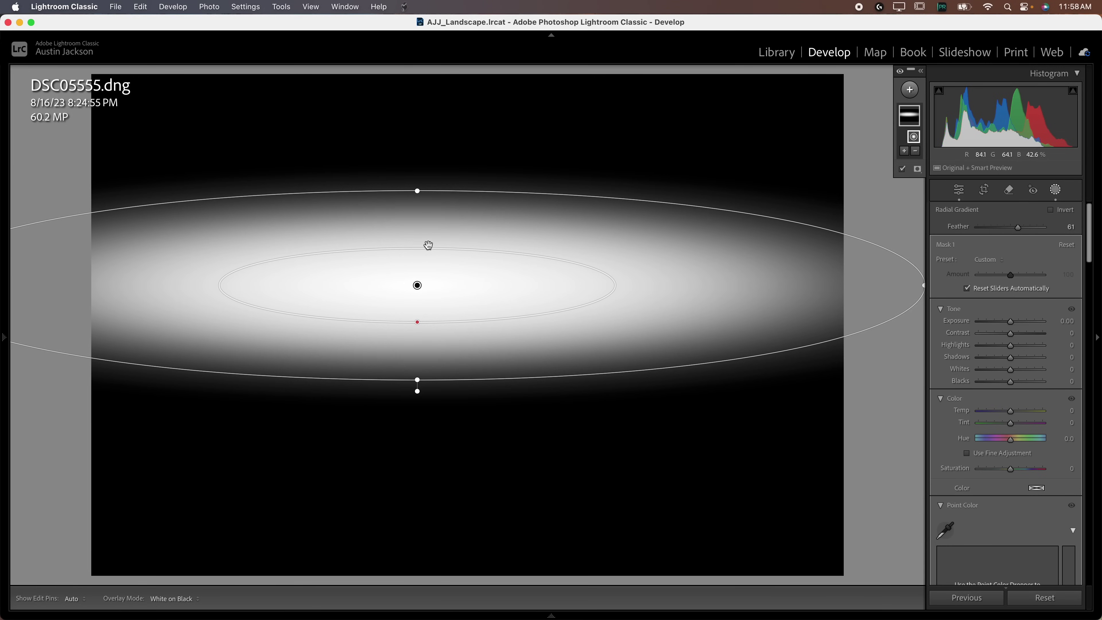
left_click_drag(423, 286, 452, 277)
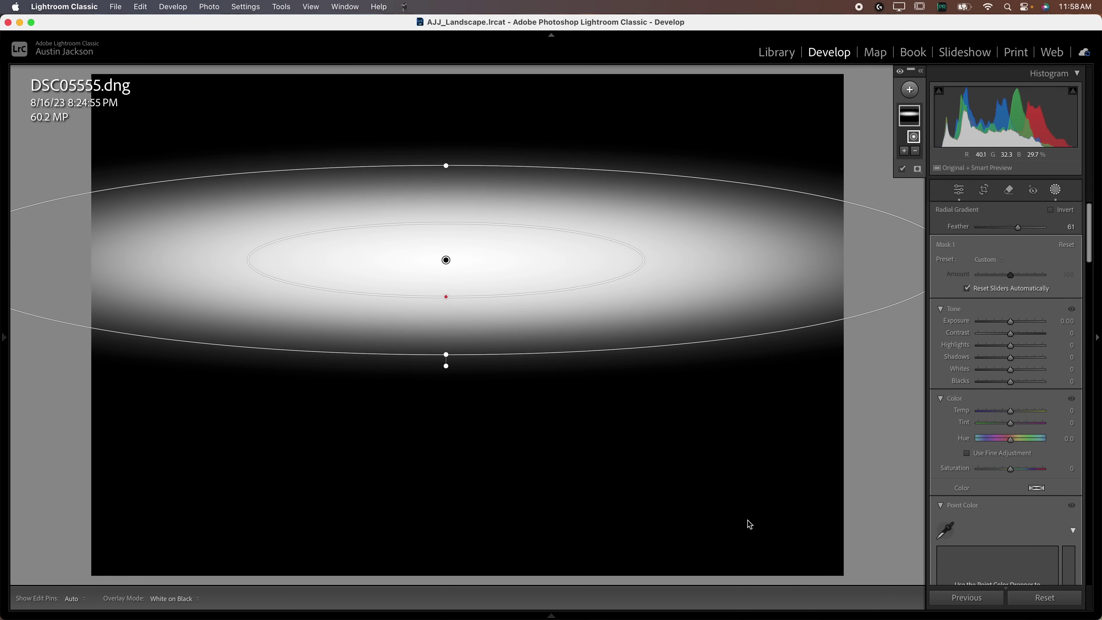
left_click(920, 72)
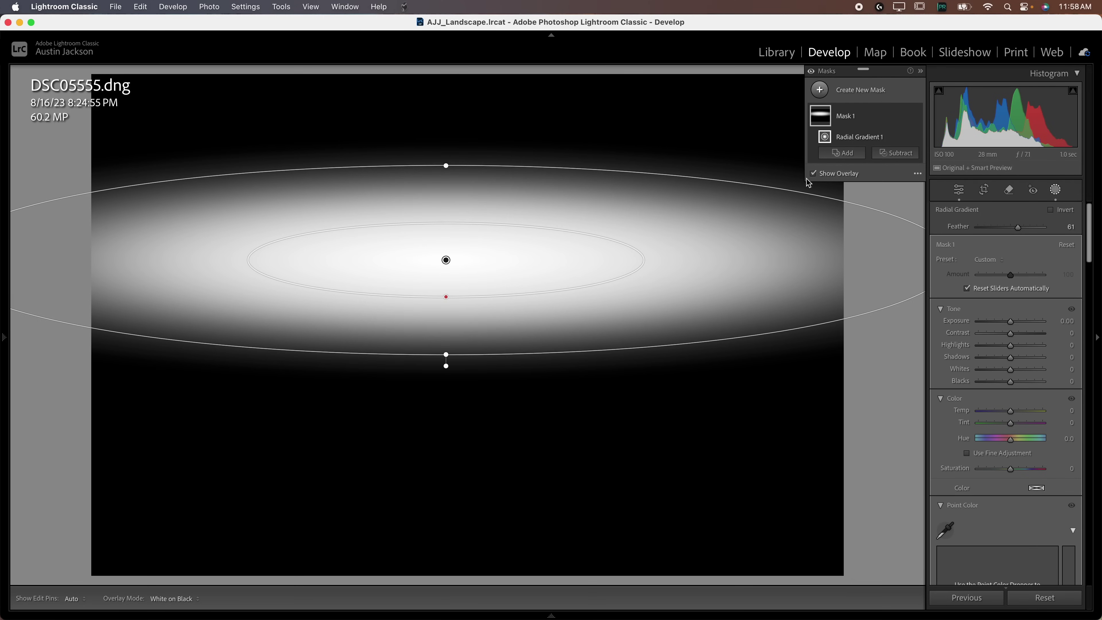
Step: Hide the mask overlay, lower the radial gradient onto the horizon, and brighten it to Exposure +0.27
left_click(813, 173)
left_click_drag(446, 261, 470, 298)
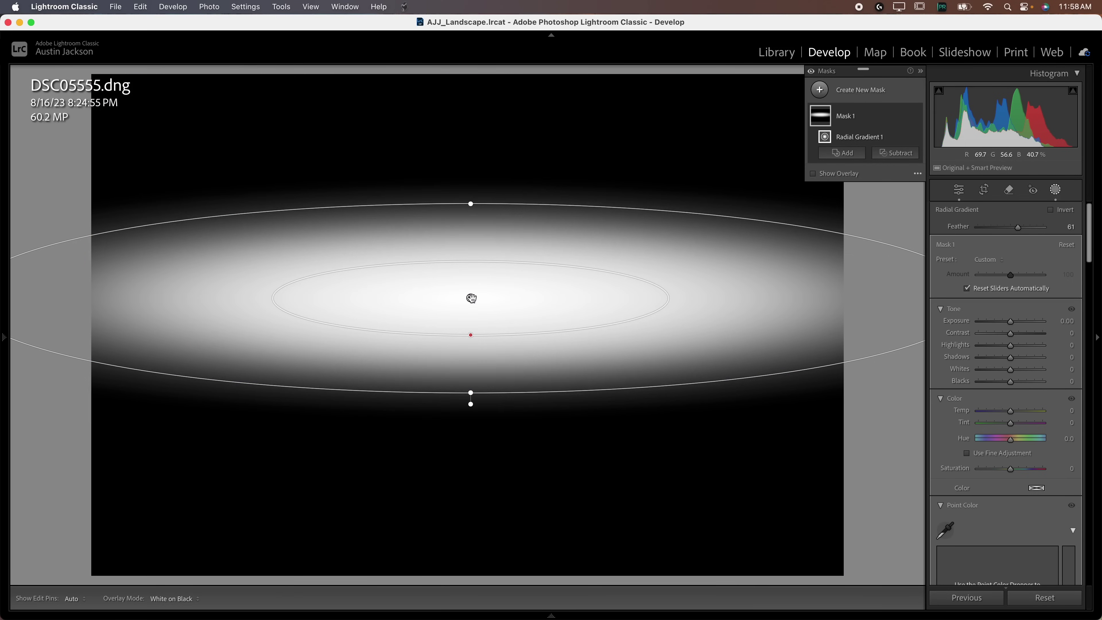
mouse_move(471, 298)
left_mouse_down()
mouse_move(468, 330)
mouse_move(469, 297)
left_mouse_up()
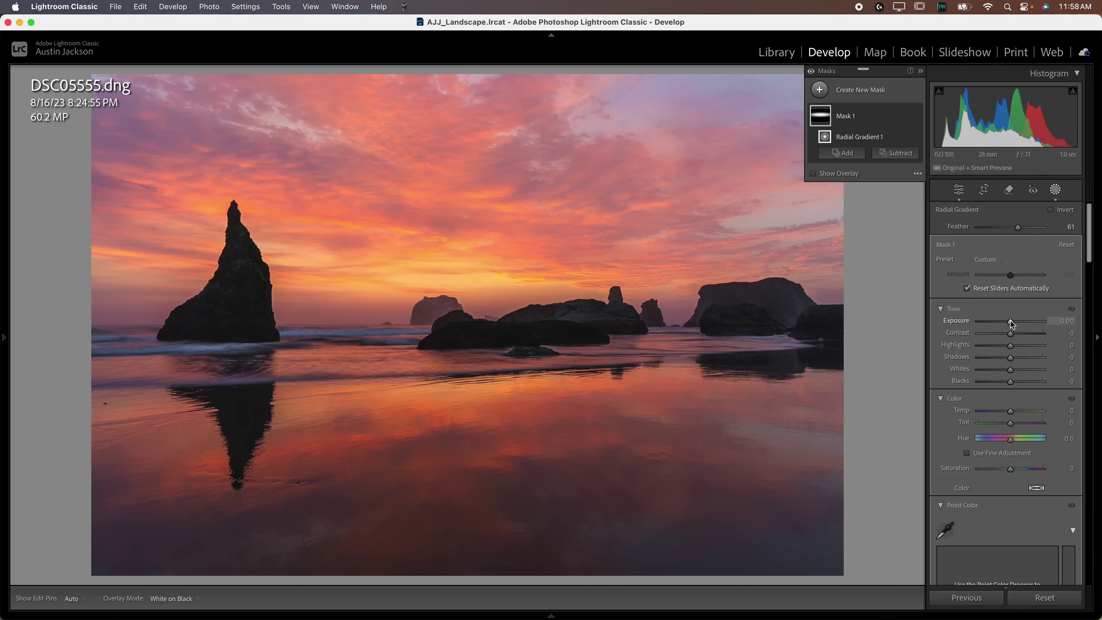
left_click_drag(1011, 322, 1021, 347)
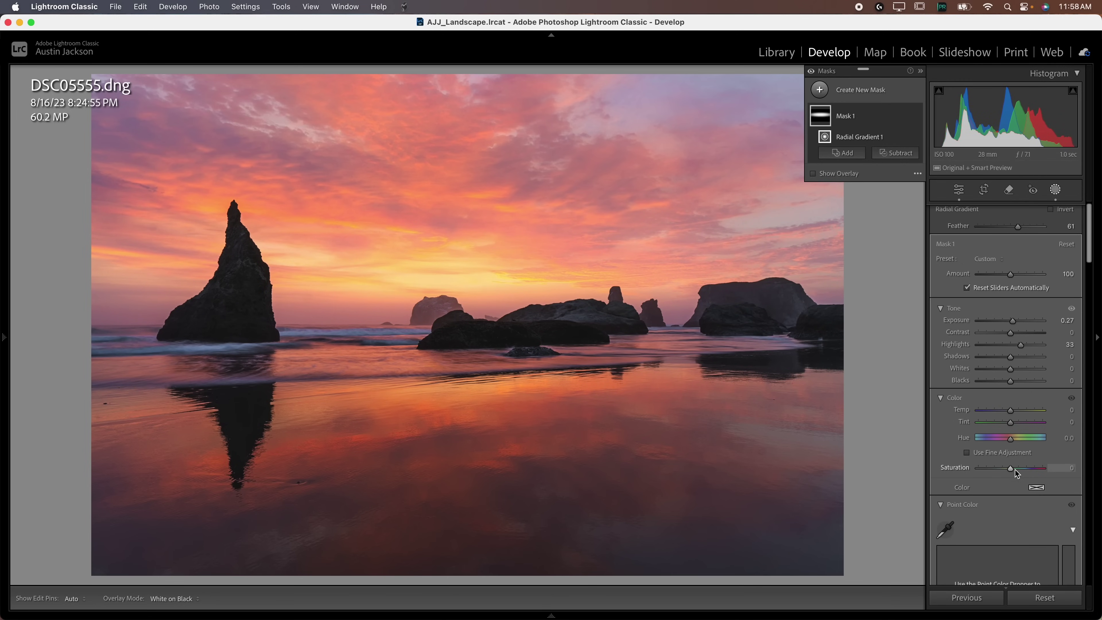
Step: Set the radial mask's Saturation to 28 and Dehaze to −13
left_click_drag(1011, 471, 1022, 472)
scroll(998, 482, "down", 10)
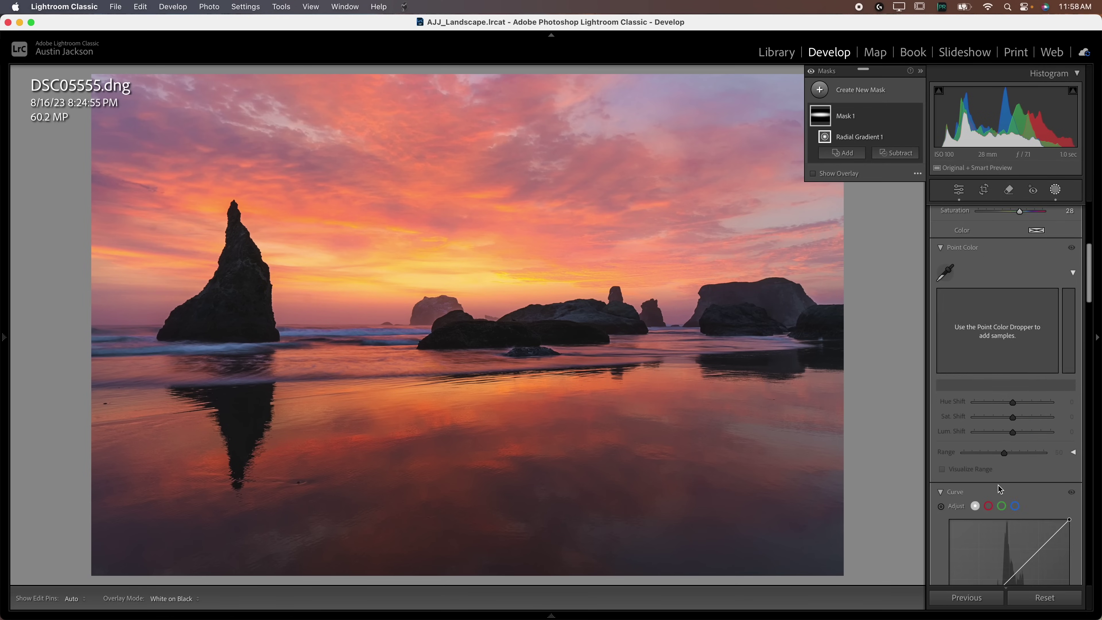
scroll(995, 482, "down", 5)
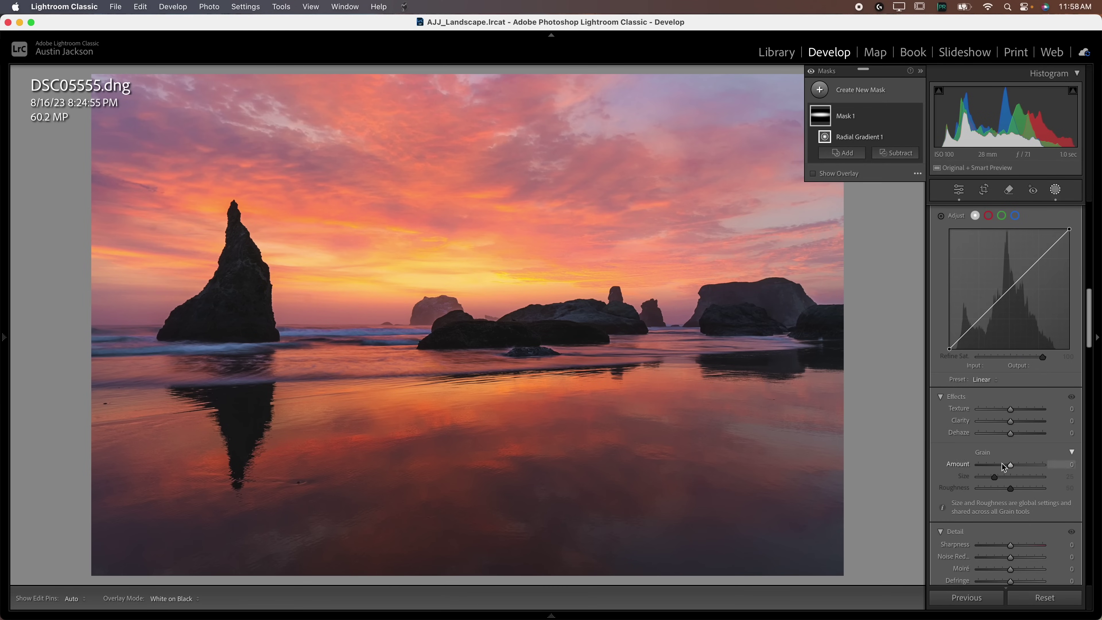
left_click_drag(1010, 433, 1007, 438)
Step: Shape an S-curve in the mask's tone curve, darkening shadows and brightening highlights
scroll(993, 368, "up", 2)
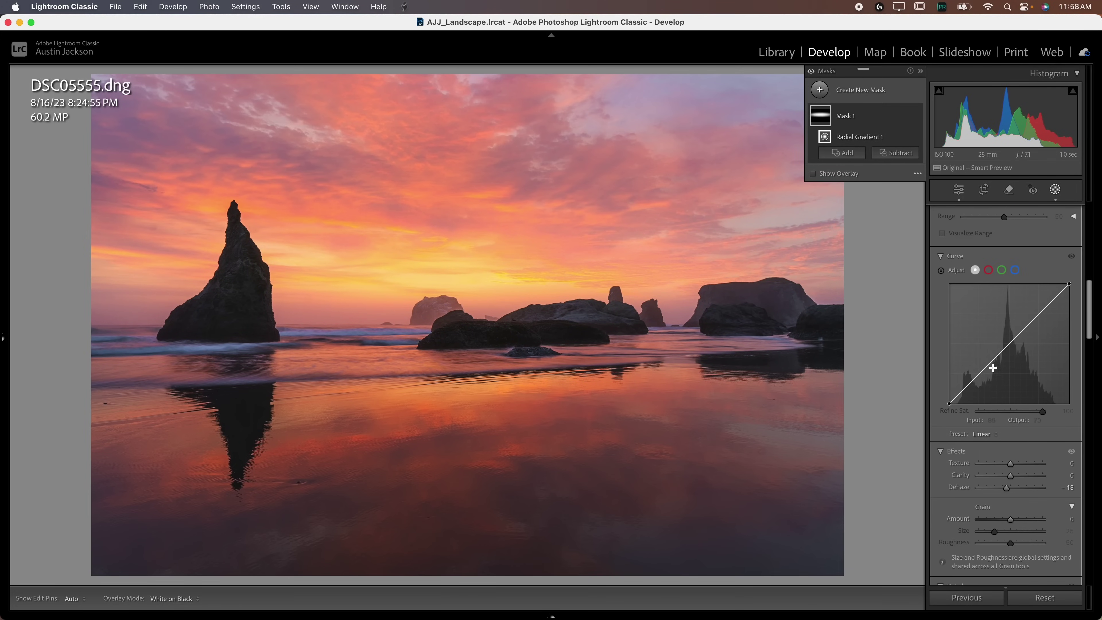
left_click_drag(981, 374, 986, 379)
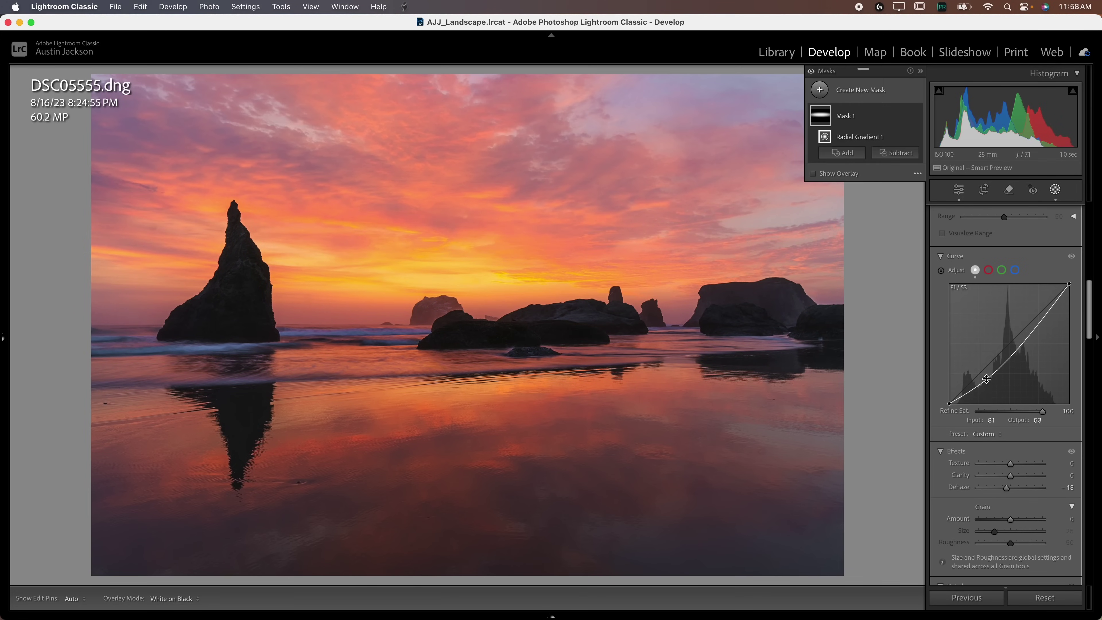
left_click_drag(1039, 329, 1034, 314)
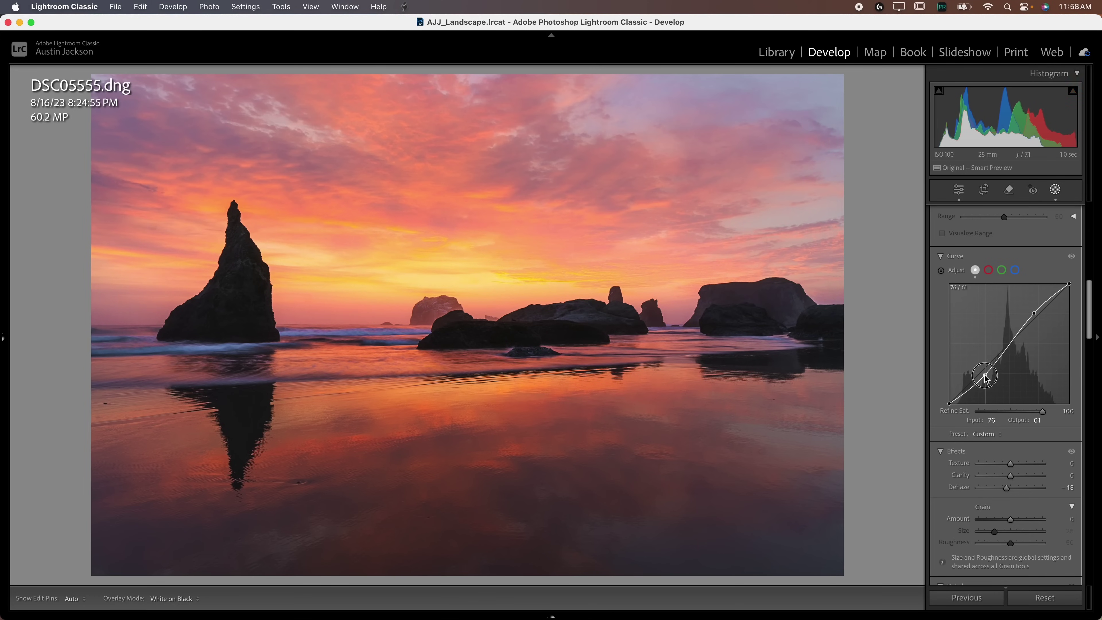
left_click_drag(986, 379, 983, 375)
left_click_drag(1030, 319, 1032, 313)
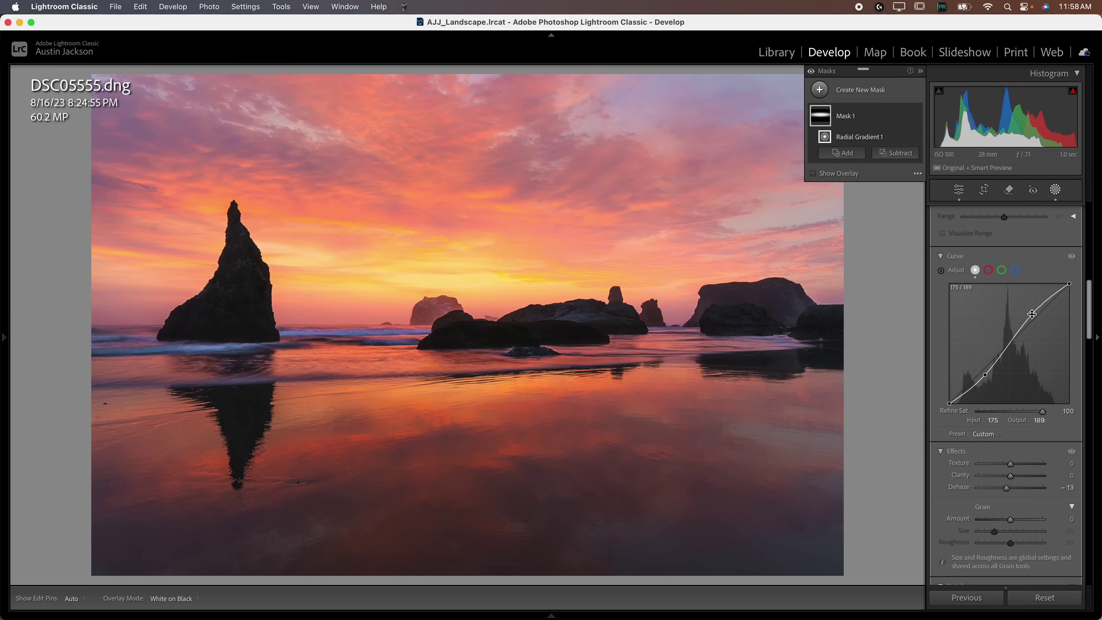
scroll(949, 450, "up", 10)
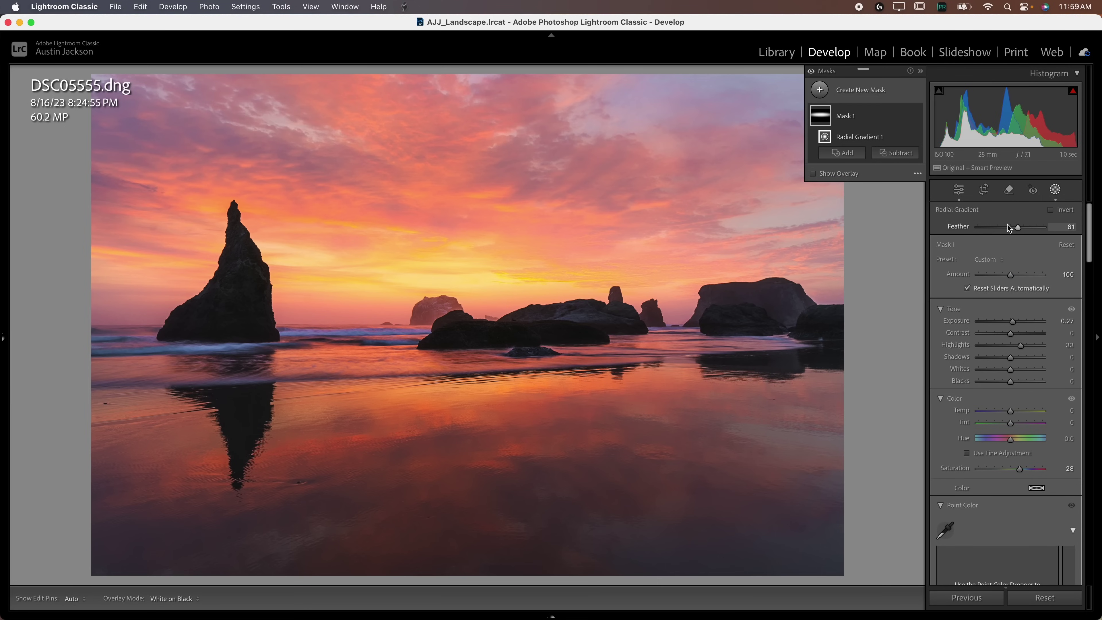
Step: Set Feather to 100, Exposure to 0.89 and Highlights to −31, then compare Mask 1 on and off
left_click_drag(1018, 229, 1052, 227)
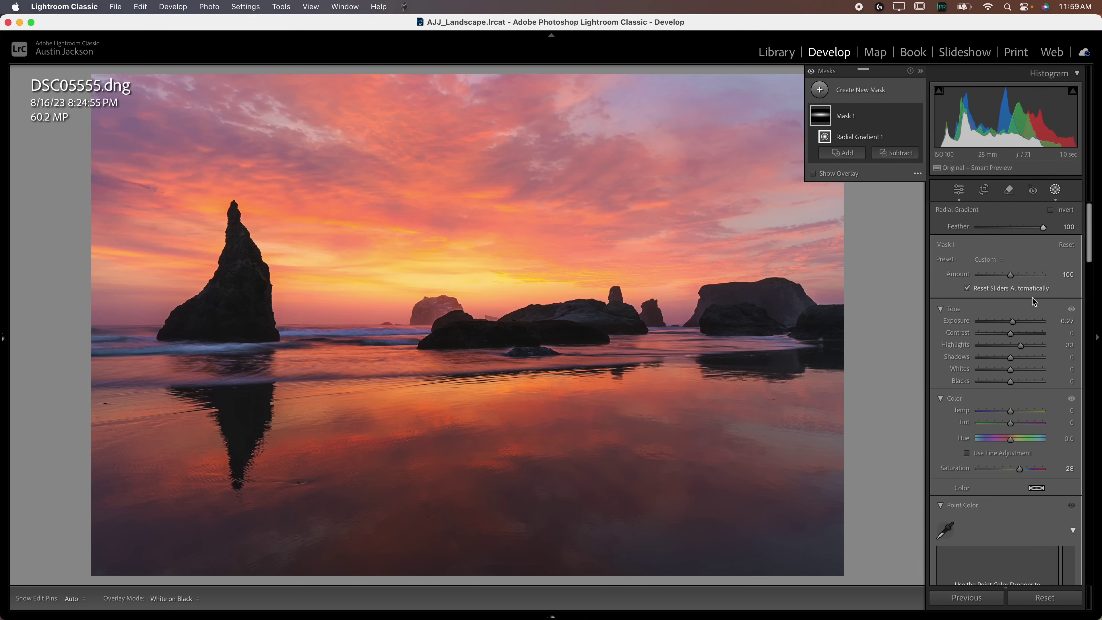
left_click_drag(1014, 324, 1002, 347)
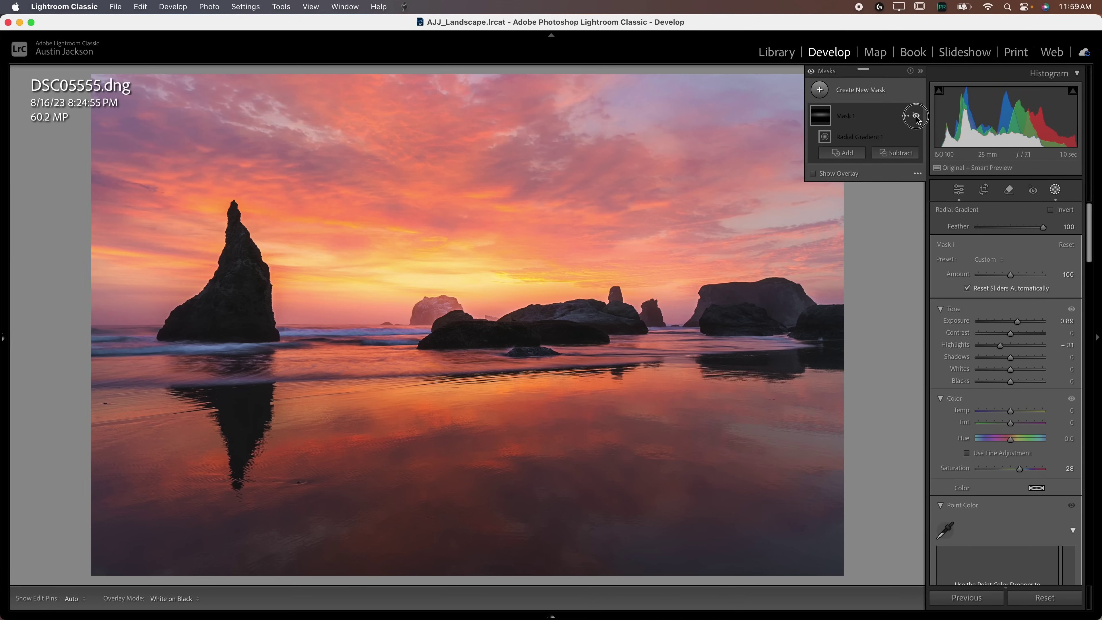
left_click(916, 116)
left_click(916, 116)
left_click(916, 116)
left_click(916, 116)
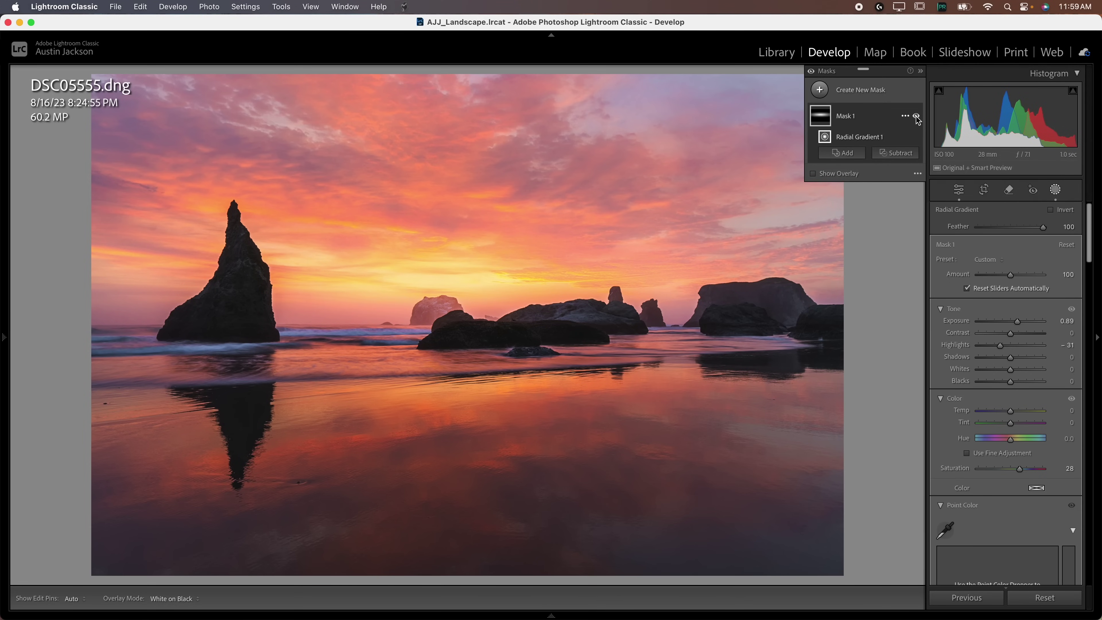
left_click(916, 116)
left_click(916, 117)
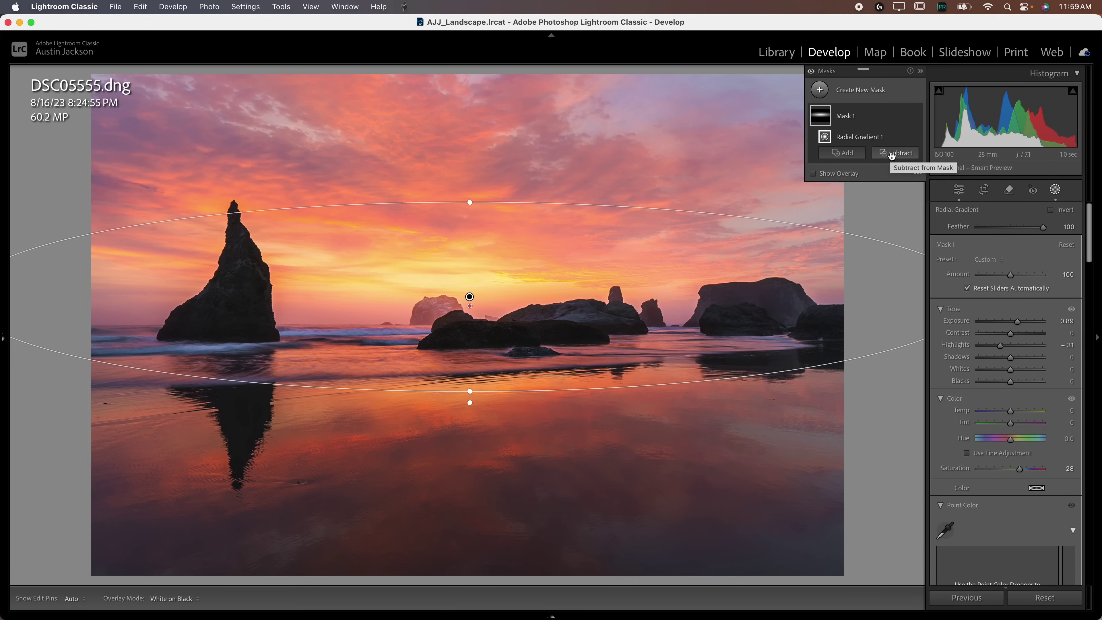
Step: Stretch the radial gradient up into the sky and subtract a Luminance Range from Mask 1
mouse_move(825, 122)
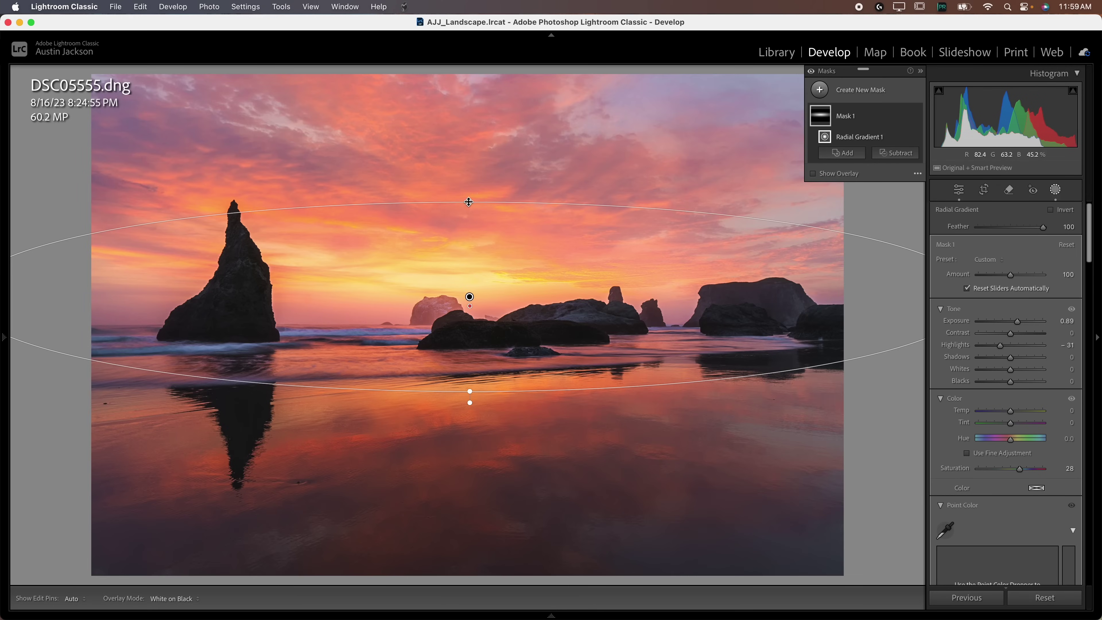
left_click_drag(469, 201, 470, 140)
mouse_move(462, 291)
left_mouse_down()
mouse_move(465, 278)
mouse_move(470, 289)
left_mouse_up()
left_click(904, 156)
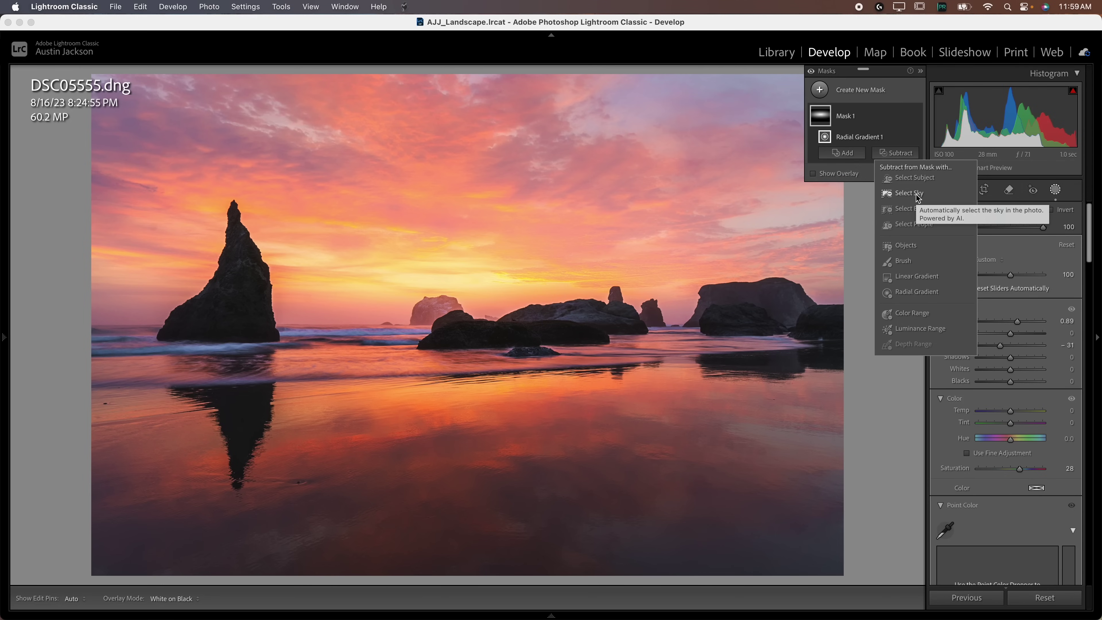
left_click(923, 330)
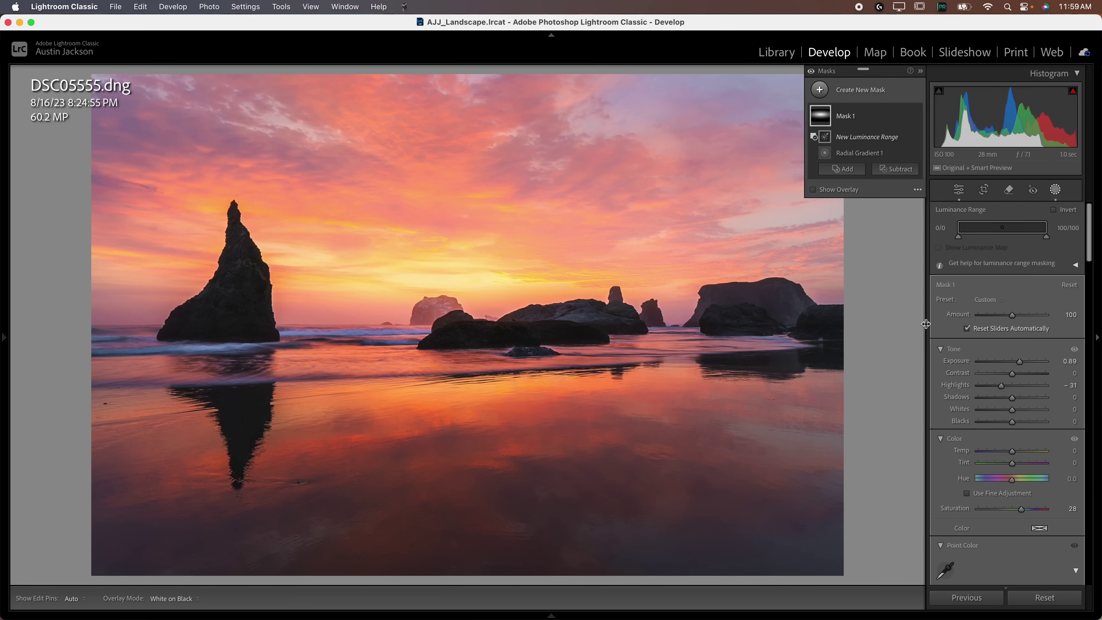
Step: Sample the dark sea stack for the subtracted luminance range and check it with the overlay
left_click(237, 292)
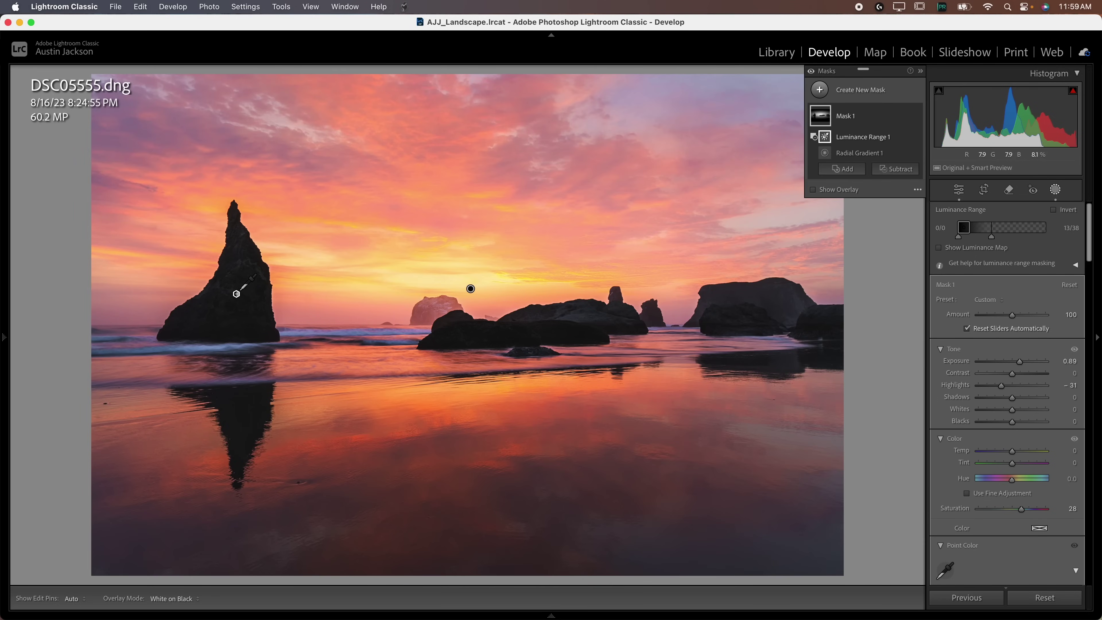
mouse_move(235, 296)
mouse_move(830, 157)
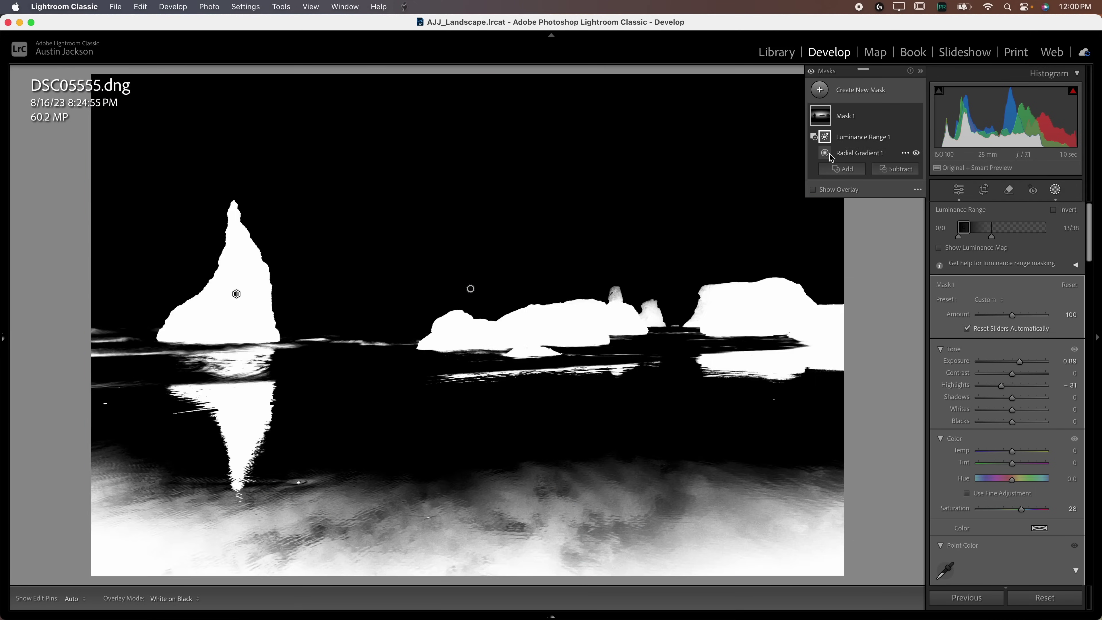
left_click(813, 189)
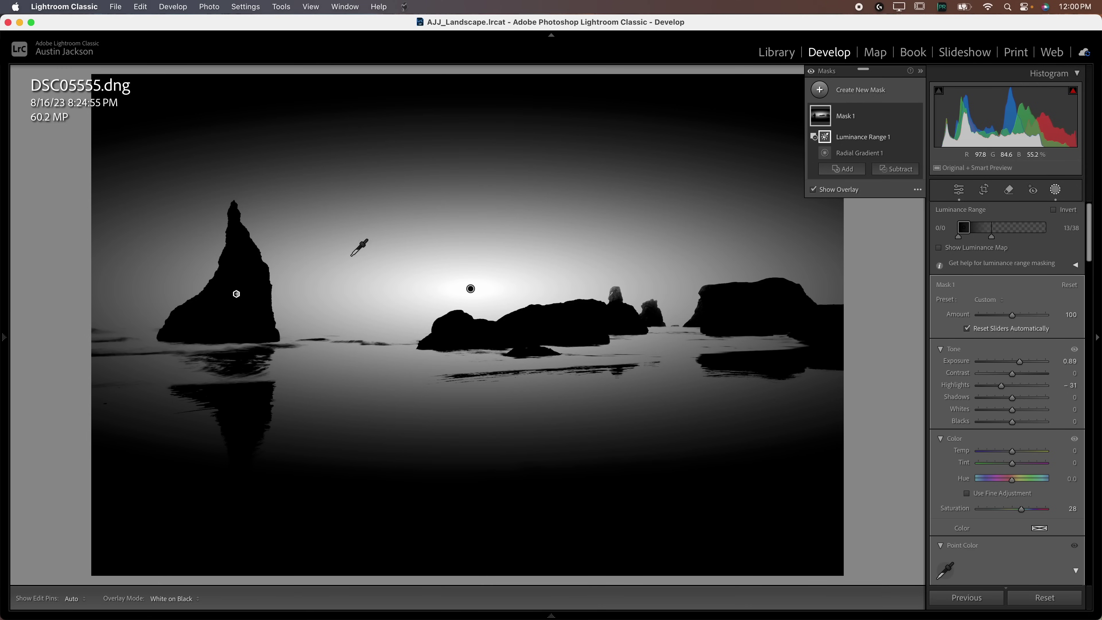
mouse_move(832, 141)
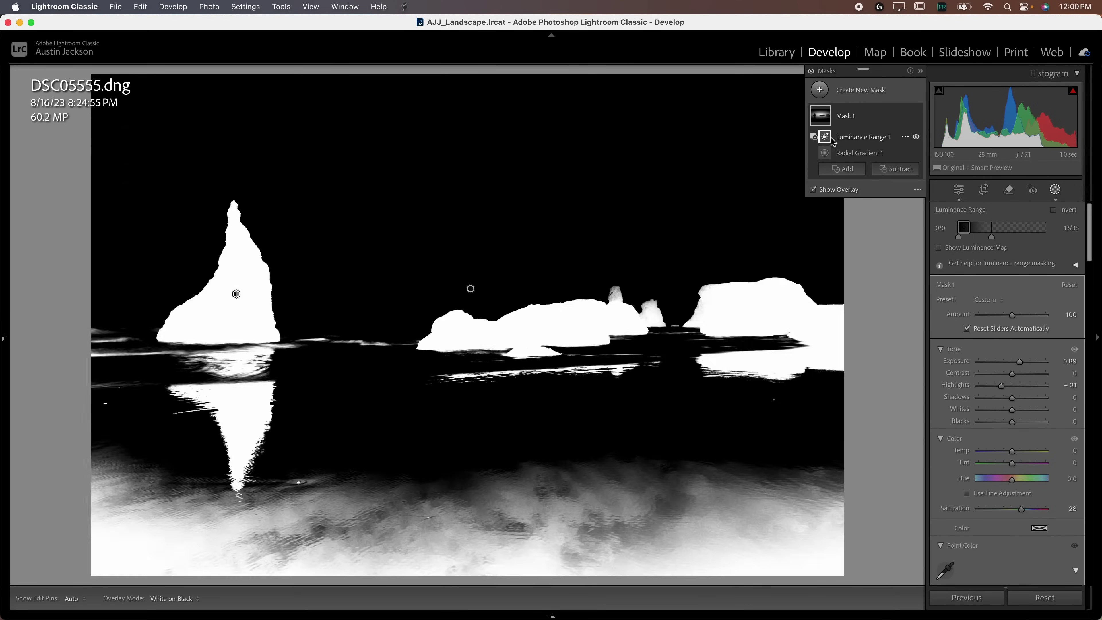
left_click(812, 189)
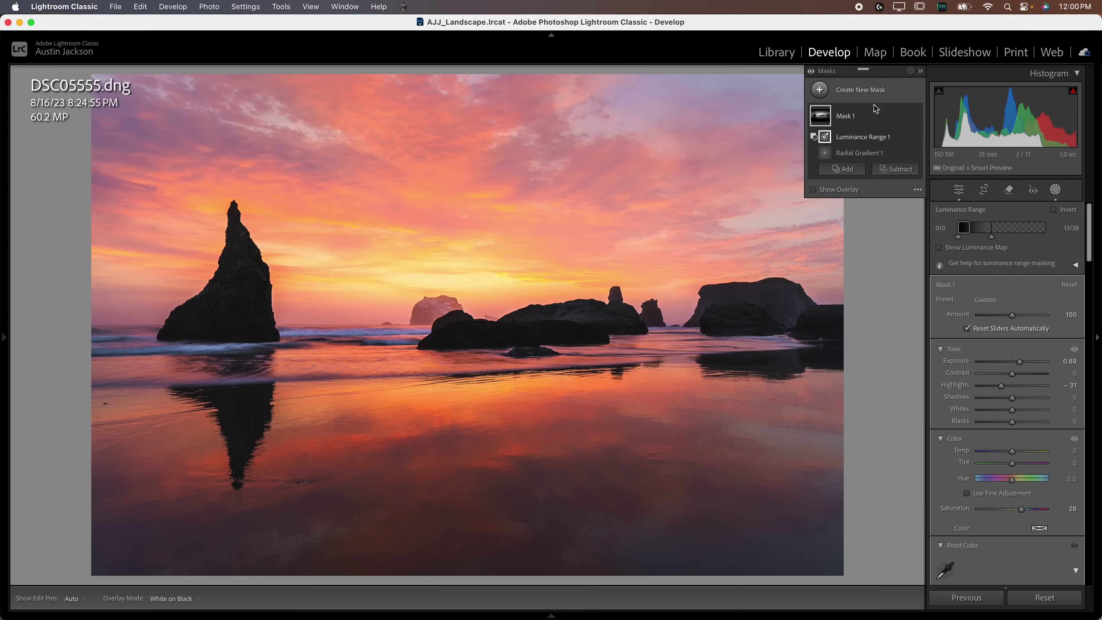
Step: Toggle Mask 1's effect repeatedly to compare before and after
left_click(916, 115)
left_click(916, 116)
left_click(916, 115)
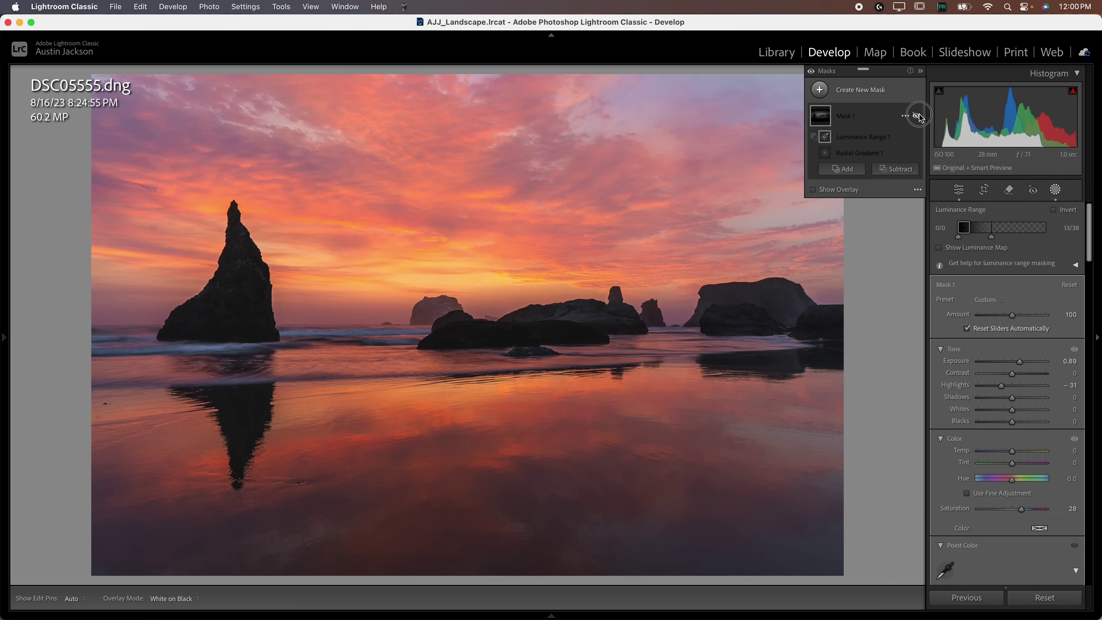
left_click(917, 116)
left_click(917, 115)
left_click(916, 116)
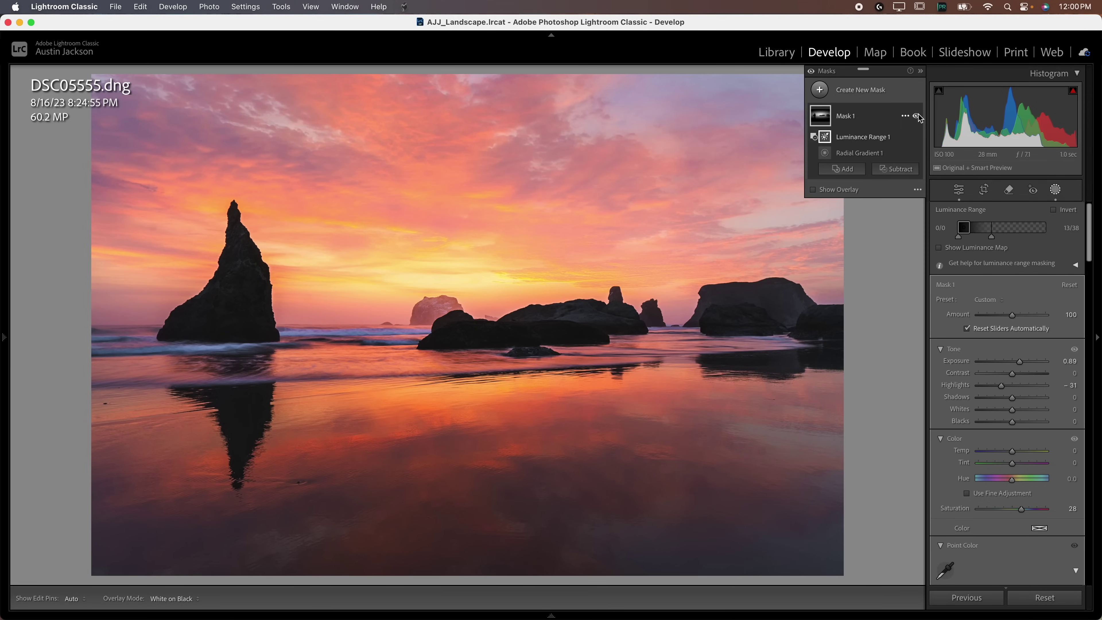
left_click(916, 116)
left_click(917, 116)
left_click(917, 115)
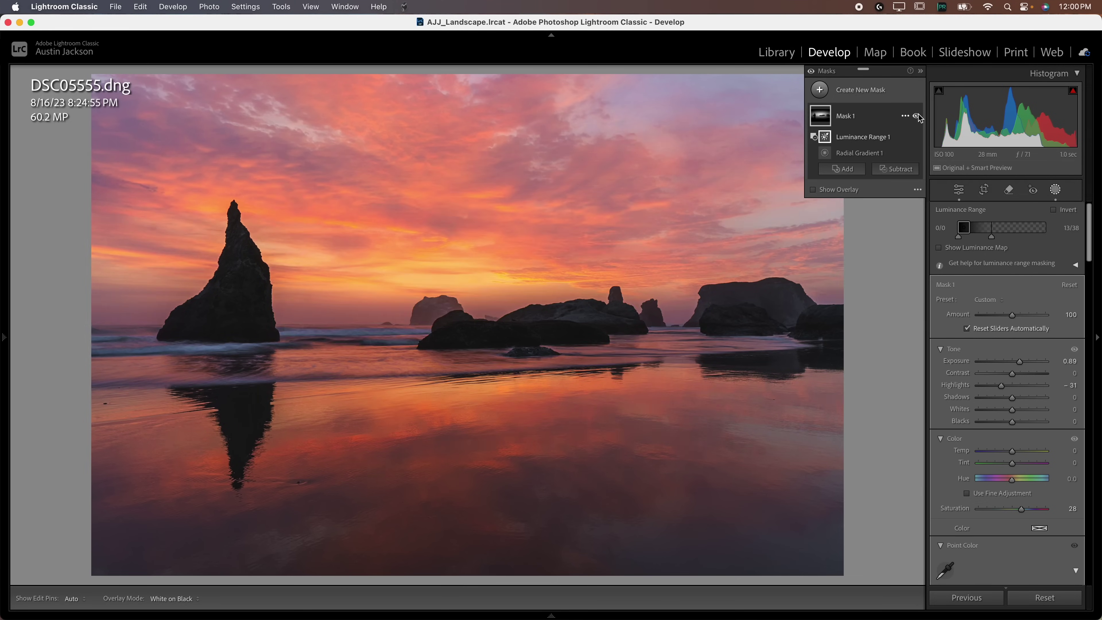
left_click(916, 115)
Step: Set Mask 1's Exposure to 0.46 and Whites to 34, then move the radial gradient lower
left_click_drag(1020, 366, 1018, 366)
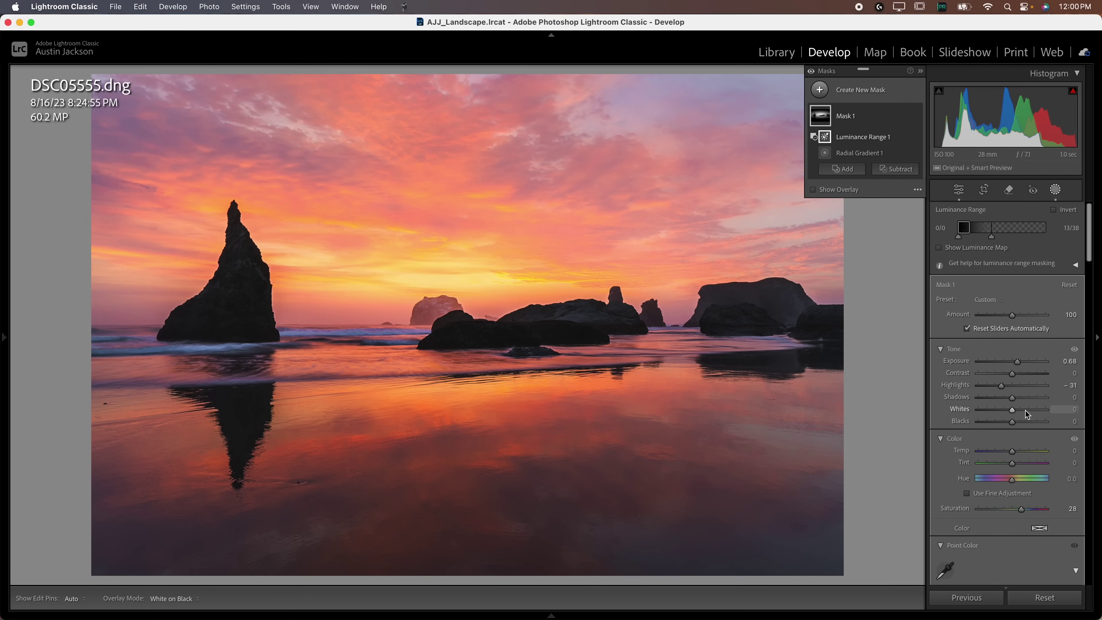
left_click_drag(1025, 411, 1025, 415)
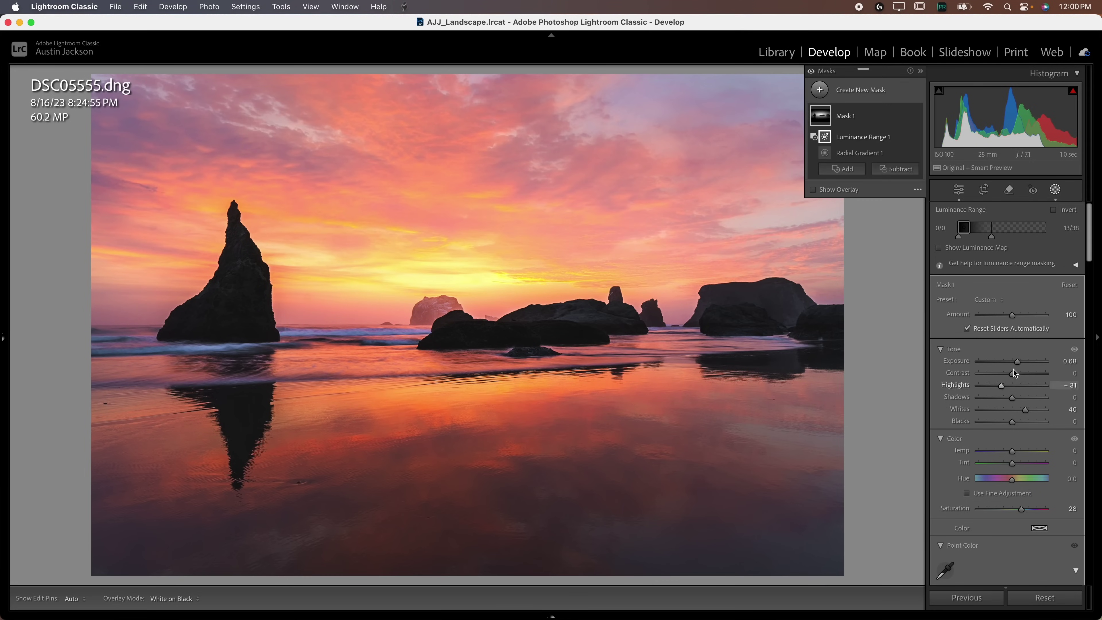
left_click_drag(1017, 361, 1022, 410)
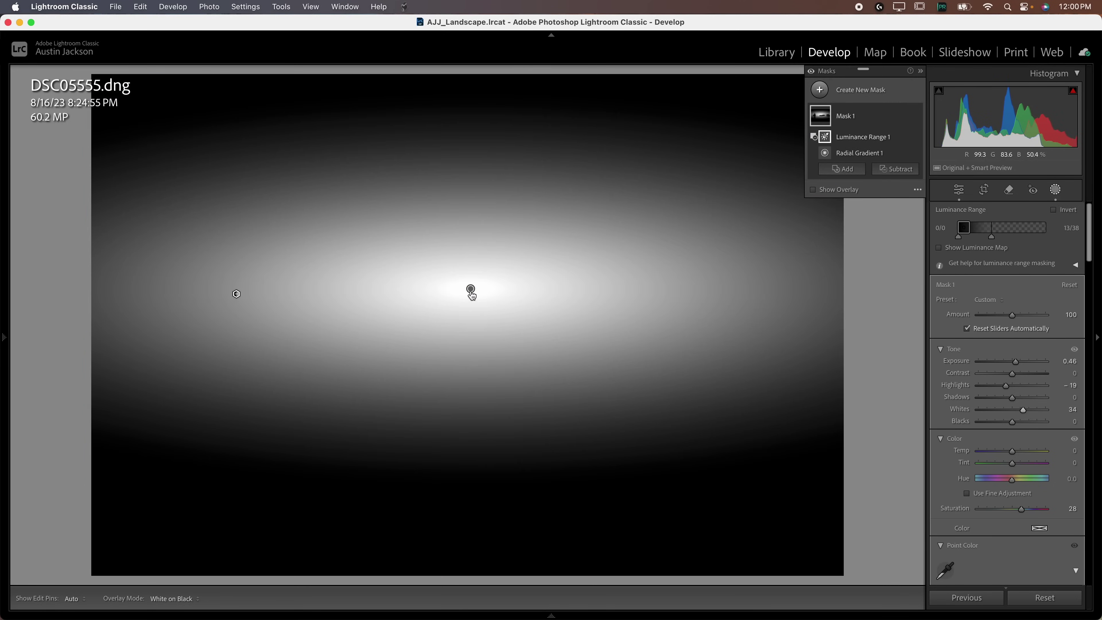
left_click(471, 290)
mouse_move(471, 290)
left_mouse_down()
mouse_move(467, 318)
mouse_move(468, 300)
left_mouse_up()
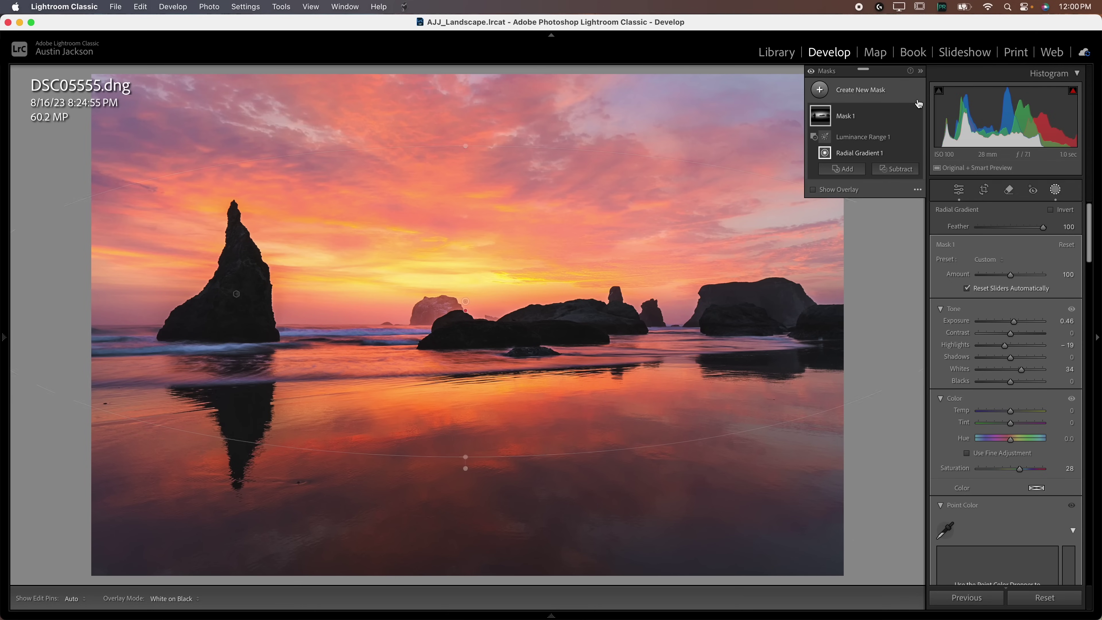
Step: Compare the revised Mask 1 on and off once more
left_click(916, 116)
left_click(916, 116)
left_click(916, 116)
left_click(916, 117)
left_click(917, 116)
left_click(917, 117)
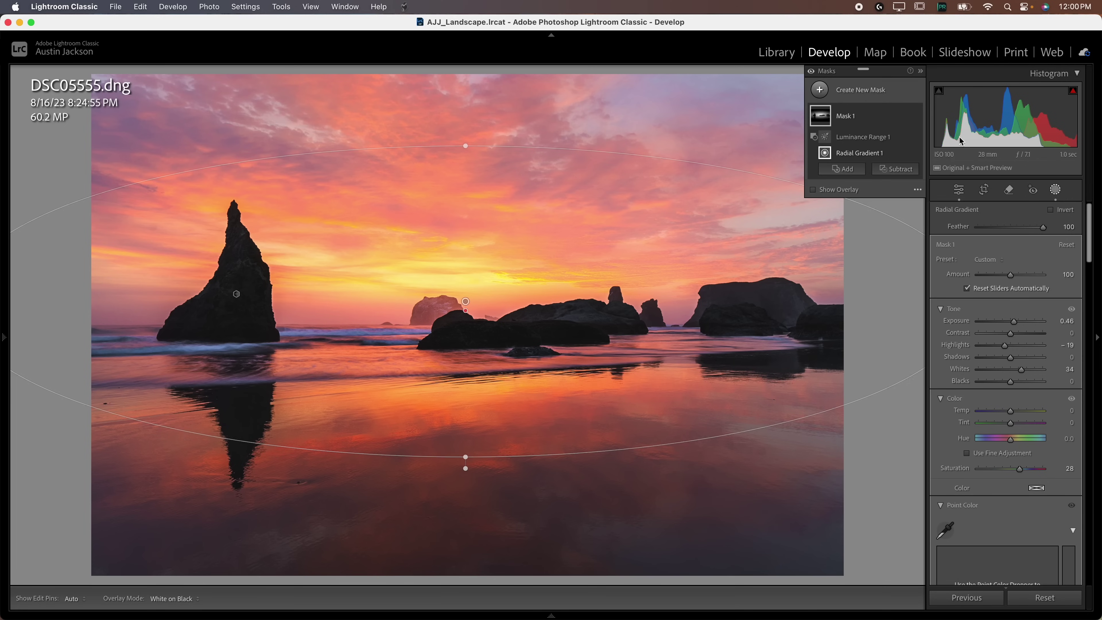
left_click(916, 116)
left_click(916, 116)
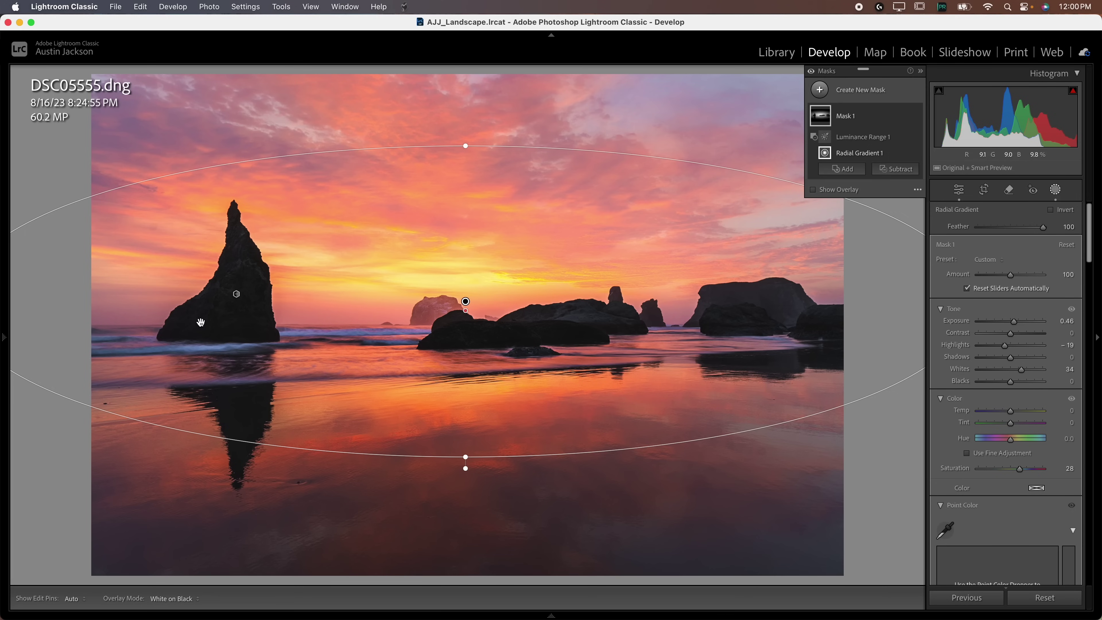
left_click(838, 91)
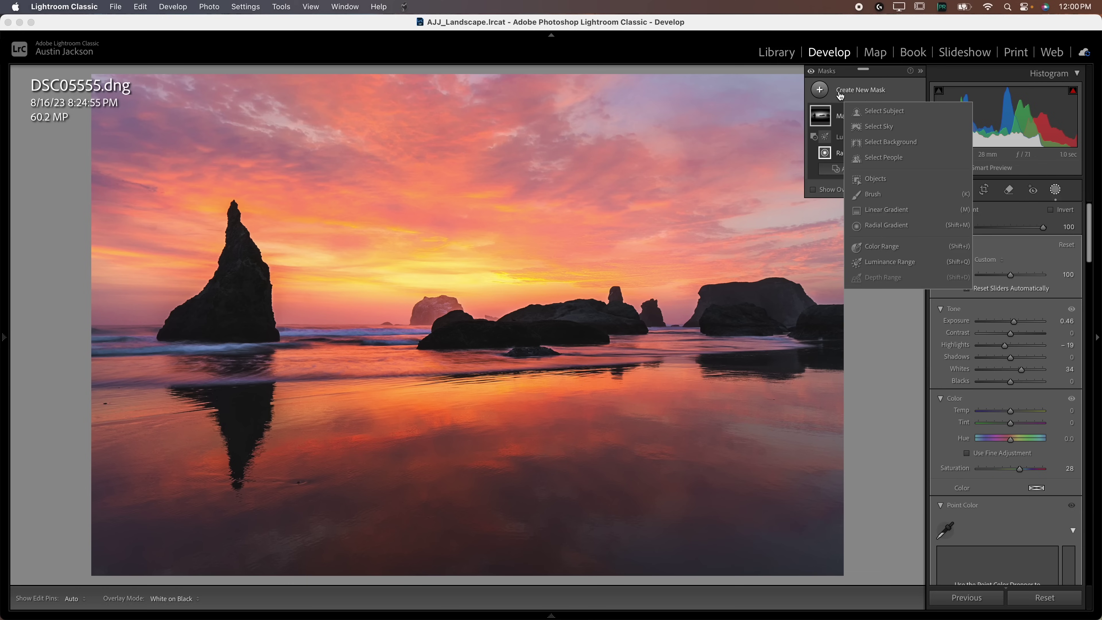
Step: Create a Luminance Range mask sampled from the dark rock, widening its range to 12/62
left_click(896, 263)
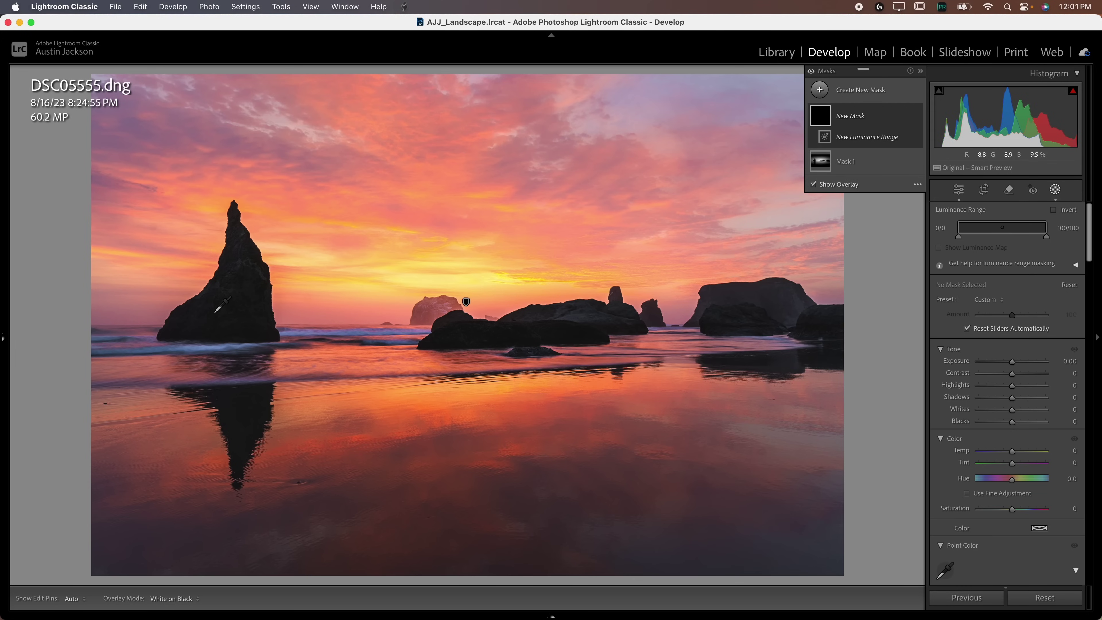
left_click(235, 298)
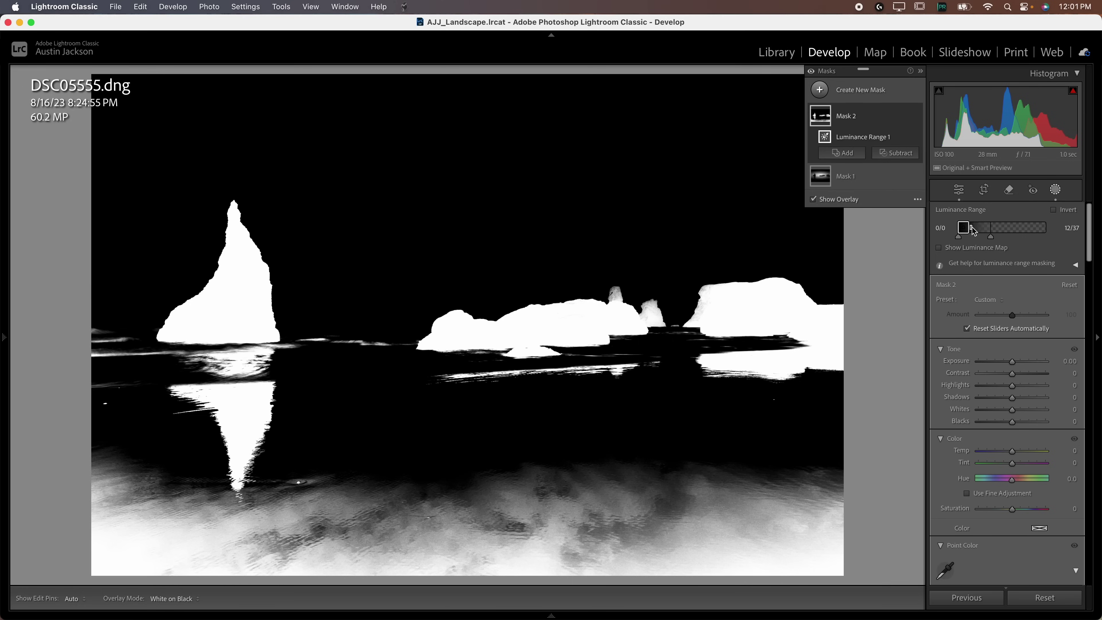
left_click_drag(973, 232, 1011, 237)
key("super+z")
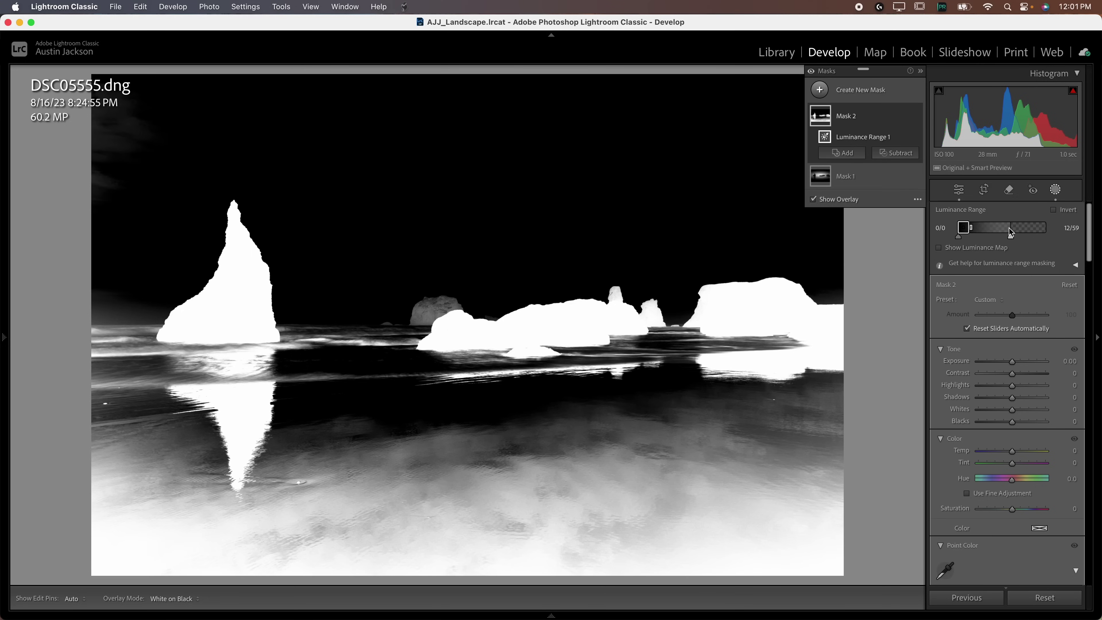
mouse_move(1010, 234)
left_mouse_down()
mouse_move(1034, 239)
mouse_move(1013, 238)
left_mouse_up()
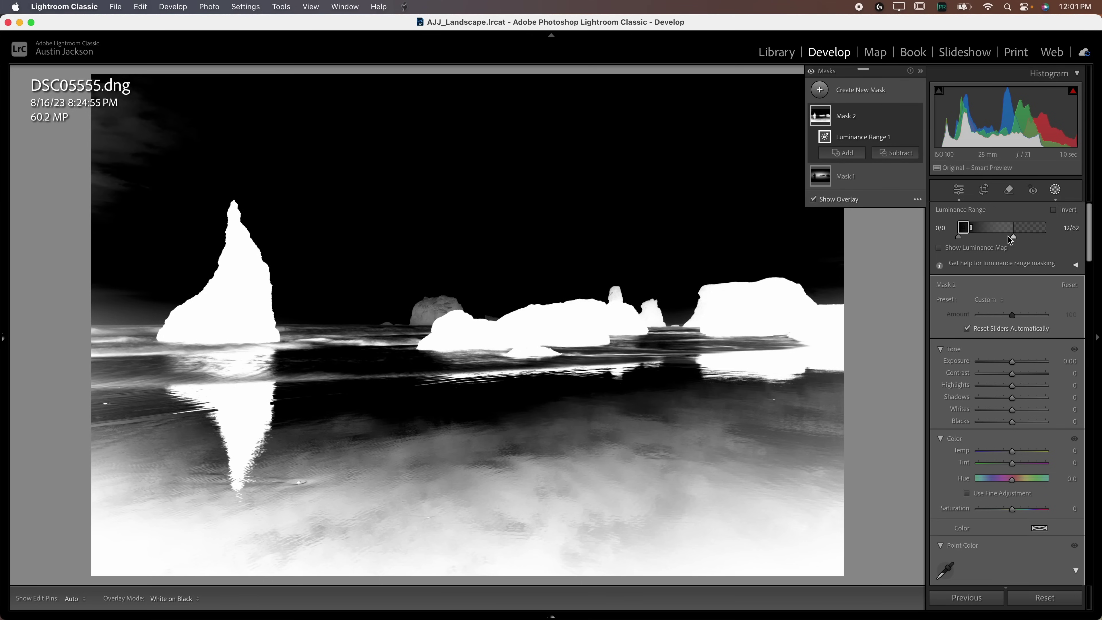
Step: Hide the overlay and lift the masked rocks' Shadows to 28
left_click(813, 199)
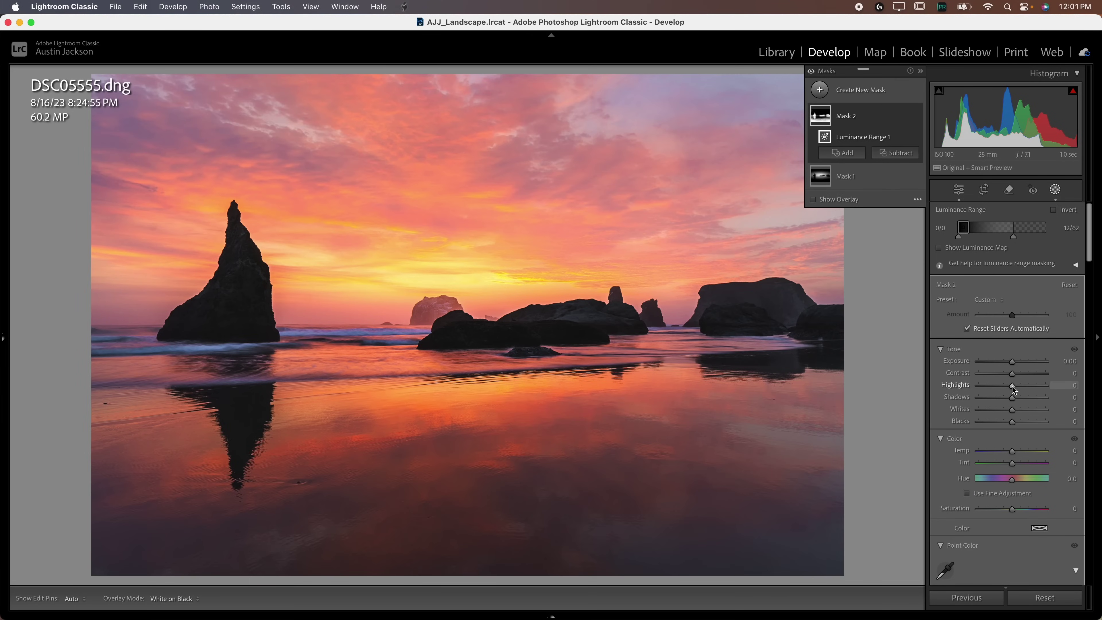
mouse_move(1013, 397)
left_mouse_down()
mouse_move(1036, 399)
mouse_move(1022, 400)
left_mouse_up()
left_click_drag(1012, 361, 1022, 361)
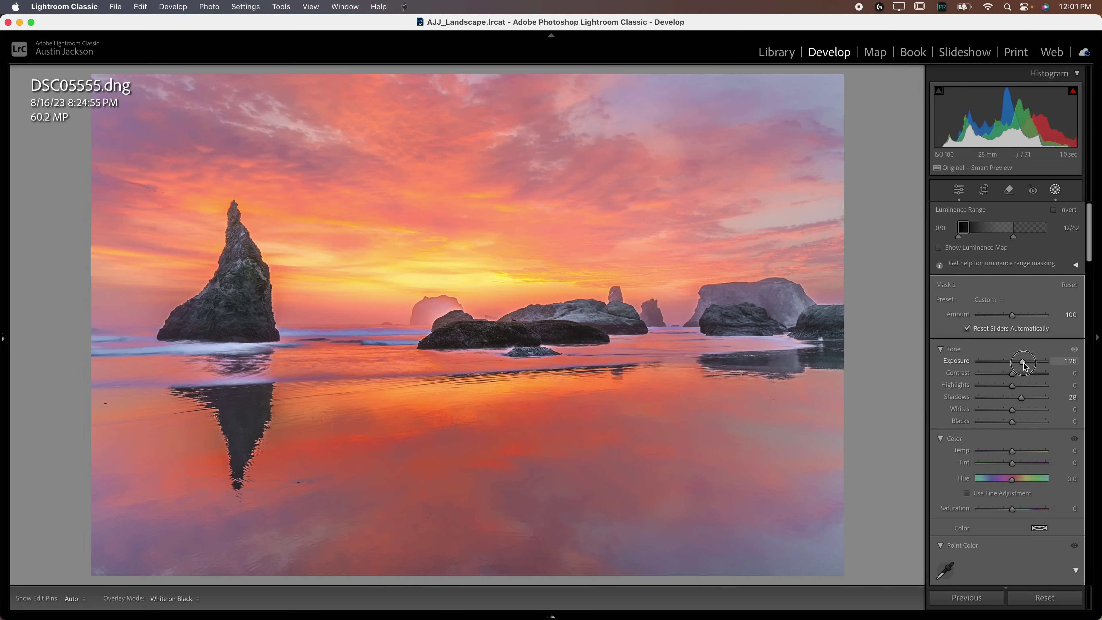
key("super+z")
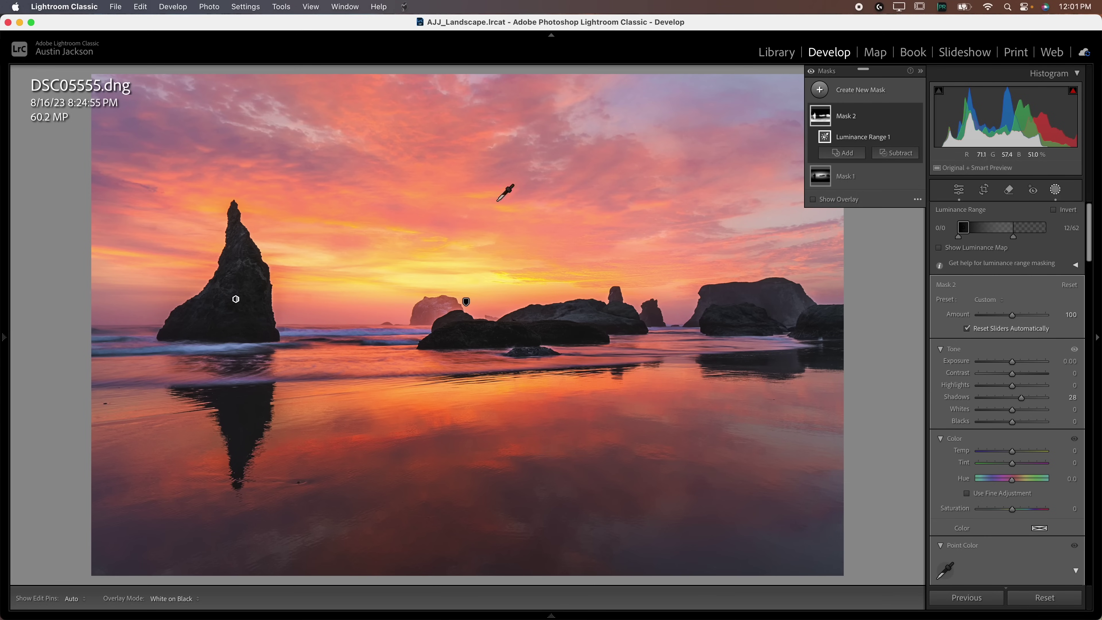
mouse_move(817, 117)
Step: Add a linear gradient rising from the bottom over the foreground with Exposure −0.42
left_click(847, 92)
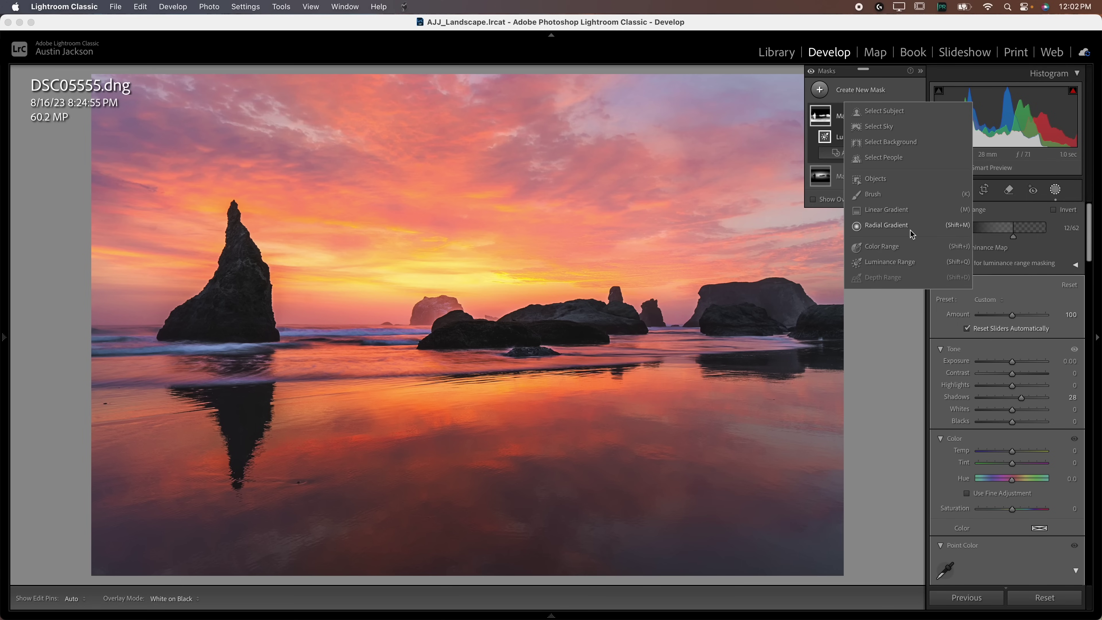
left_click(893, 211)
left_click_drag(451, 526, 452, 244)
left_click_drag(451, 385, 458, 470)
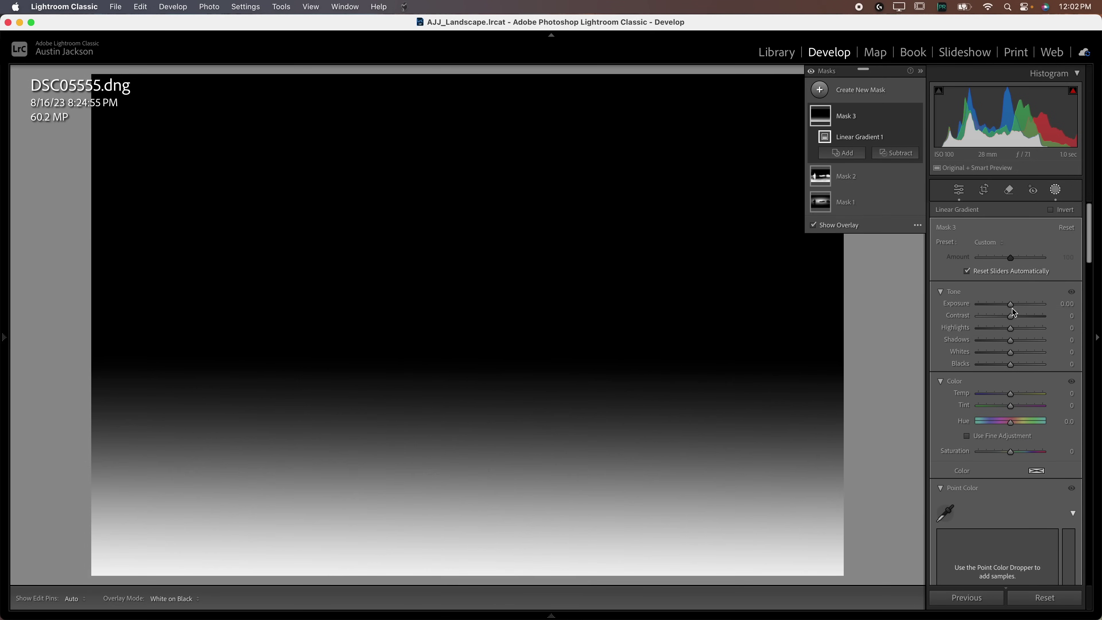
left_click_drag(1011, 305, 1007, 306)
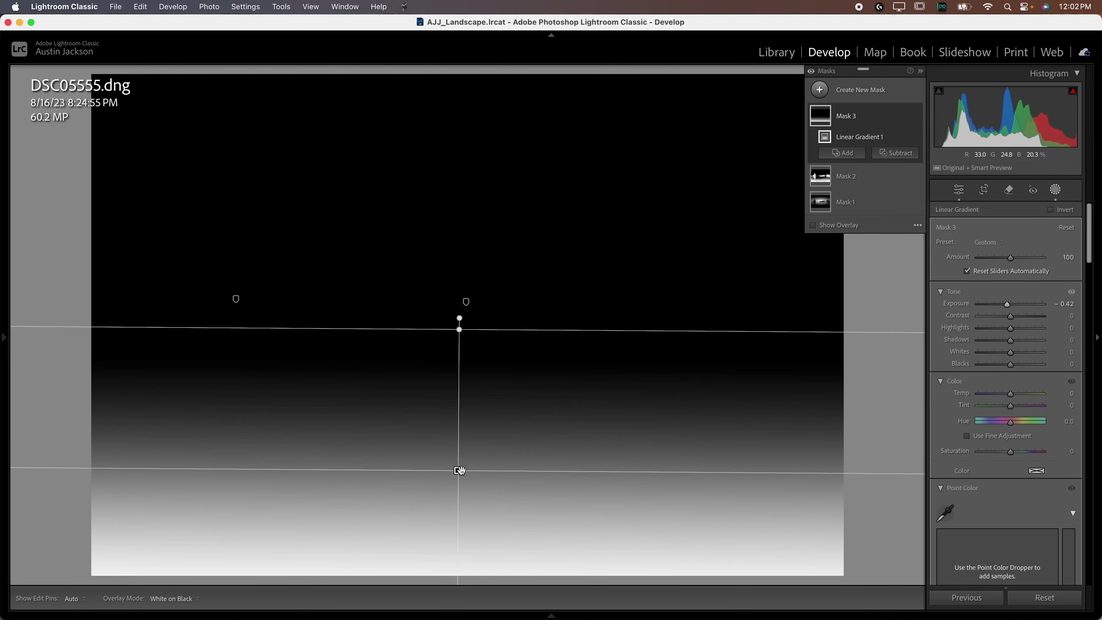
left_click_drag(457, 470, 458, 474)
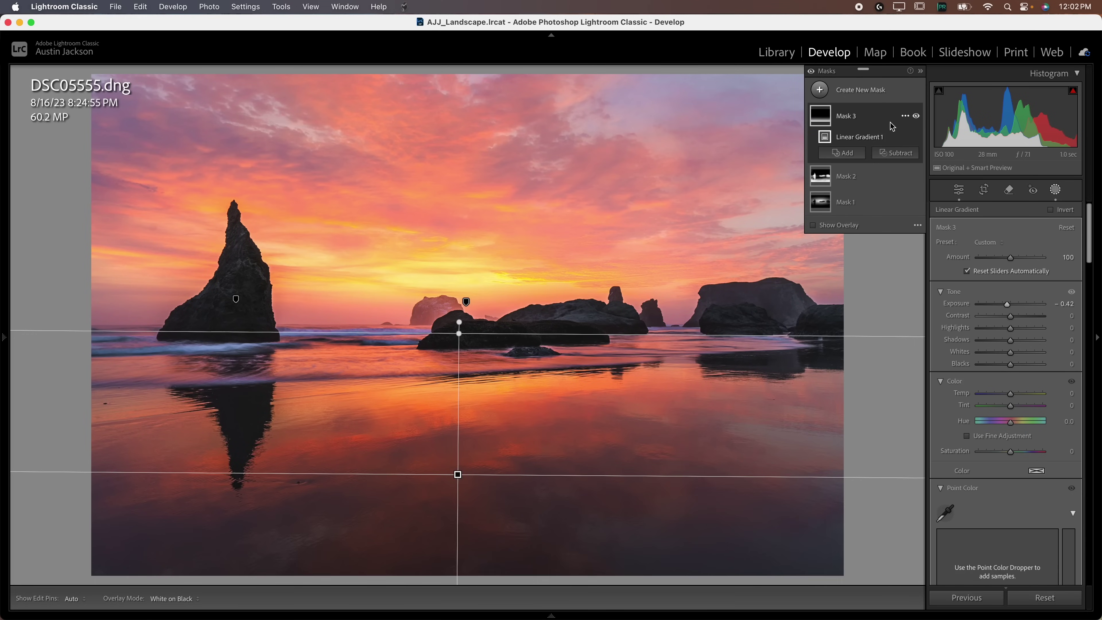
Step: Draw a linear gradient down from the top of the sky, shift it upward, and set Exposure to −0.30
left_click(819, 90)
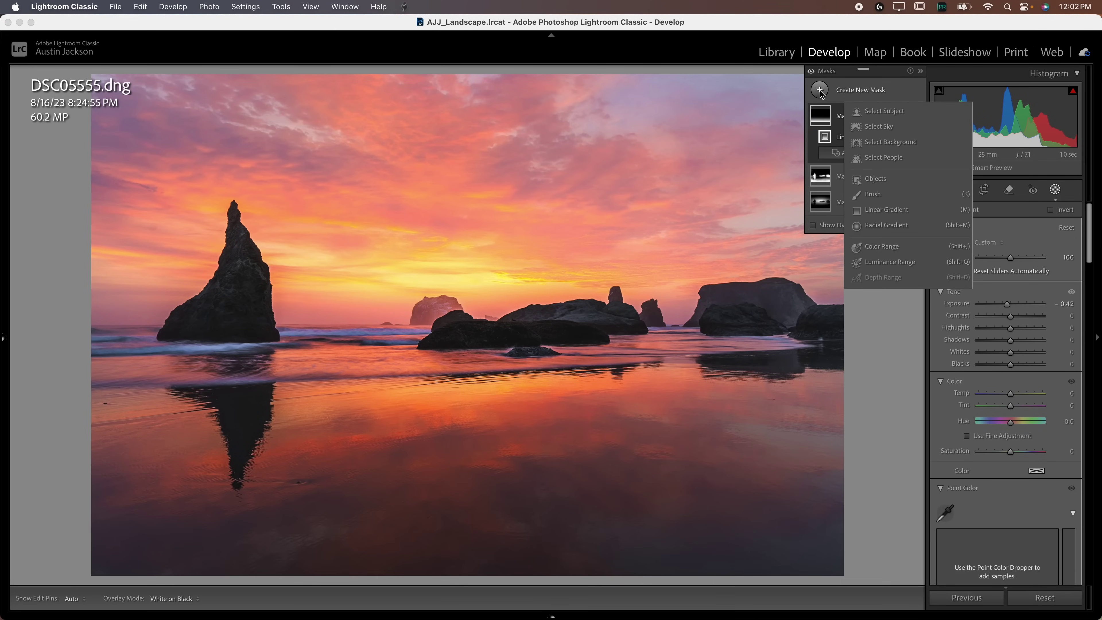
left_click(884, 212)
left_click_drag(478, 126, 475, 391)
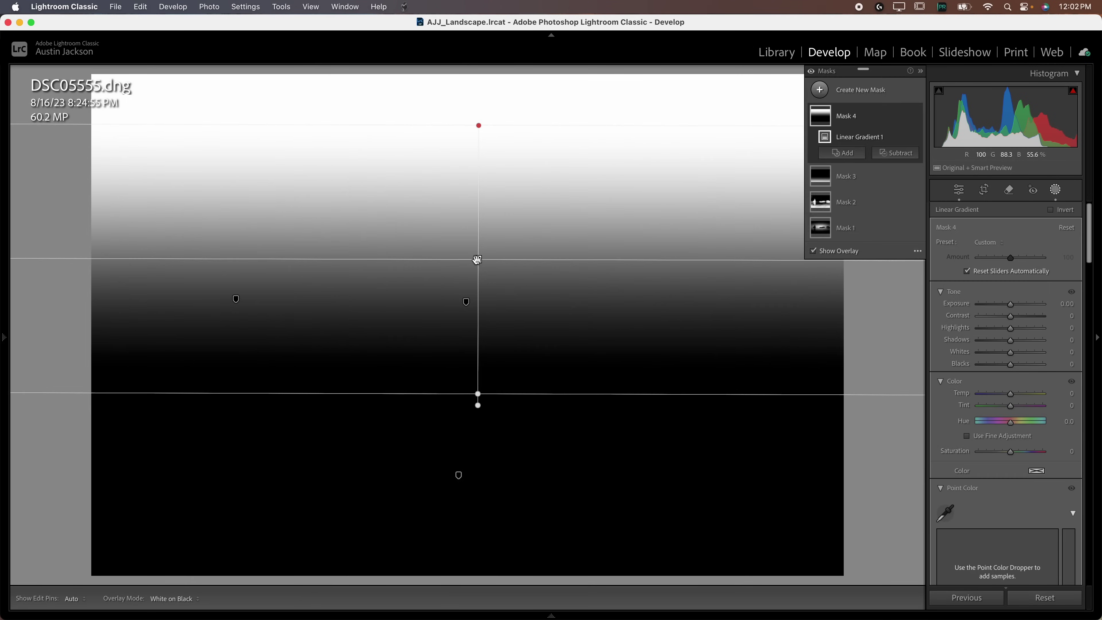
left_click_drag(477, 261, 473, 172)
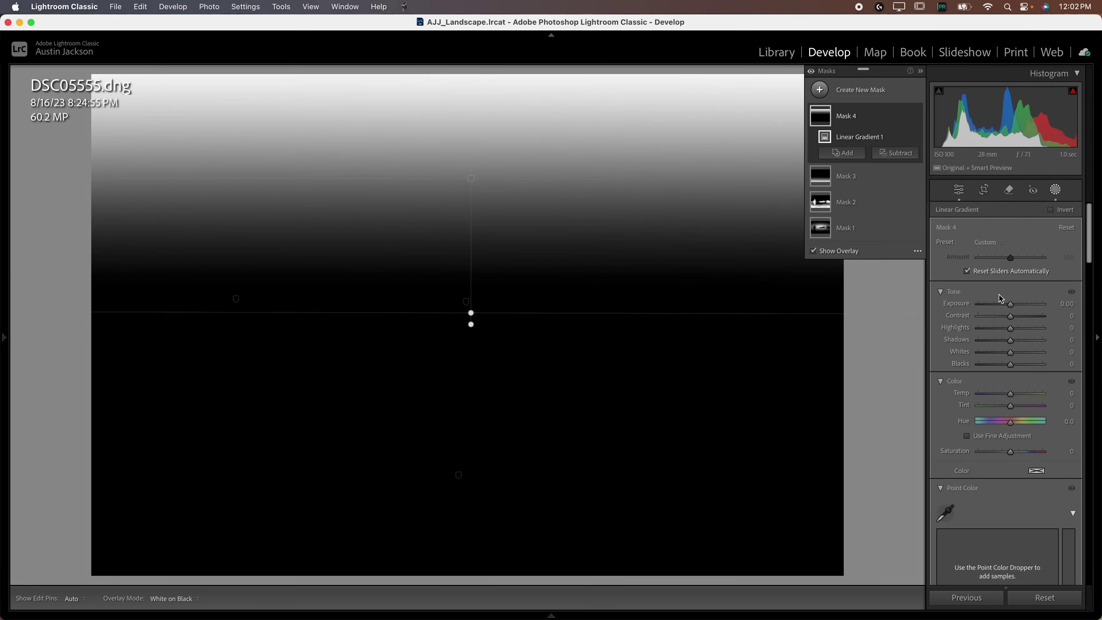
left_click_drag(1011, 307, 1010, 308)
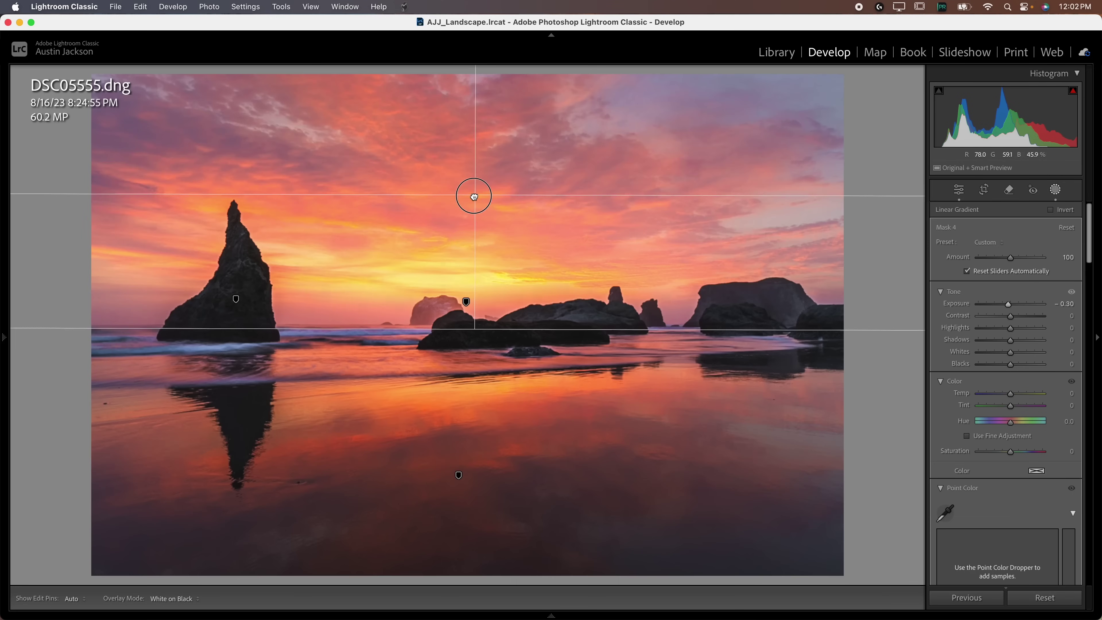
mouse_move(472, 192)
left_mouse_down()
mouse_move(472, 131)
mouse_move(474, 227)
mouse_move(473, 134)
mouse_move(475, 189)
left_mouse_up()
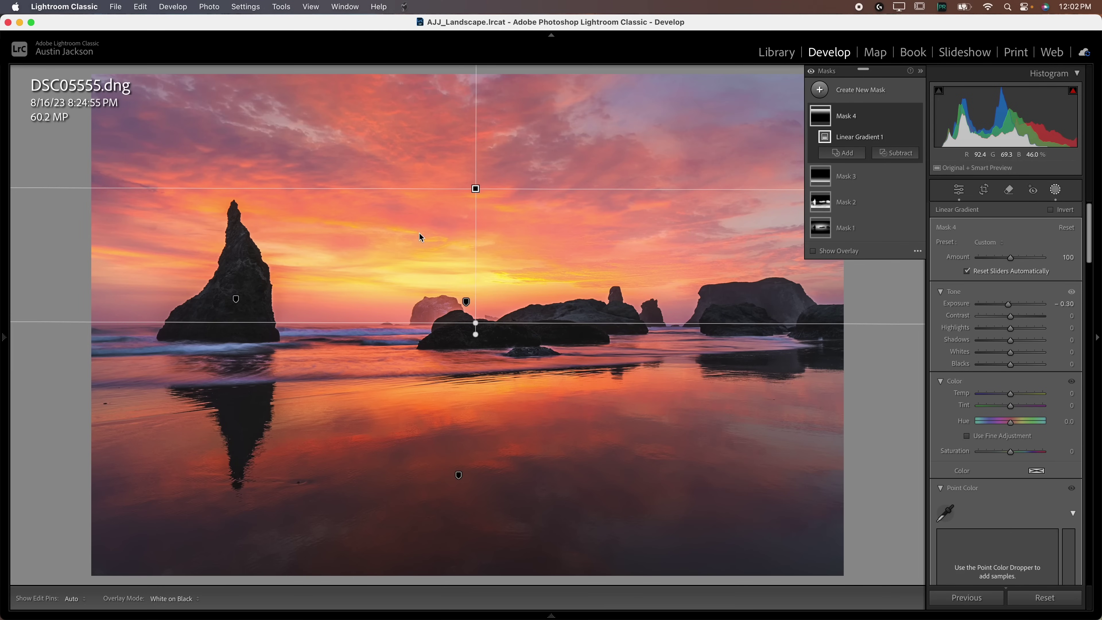
left_click(848, 227)
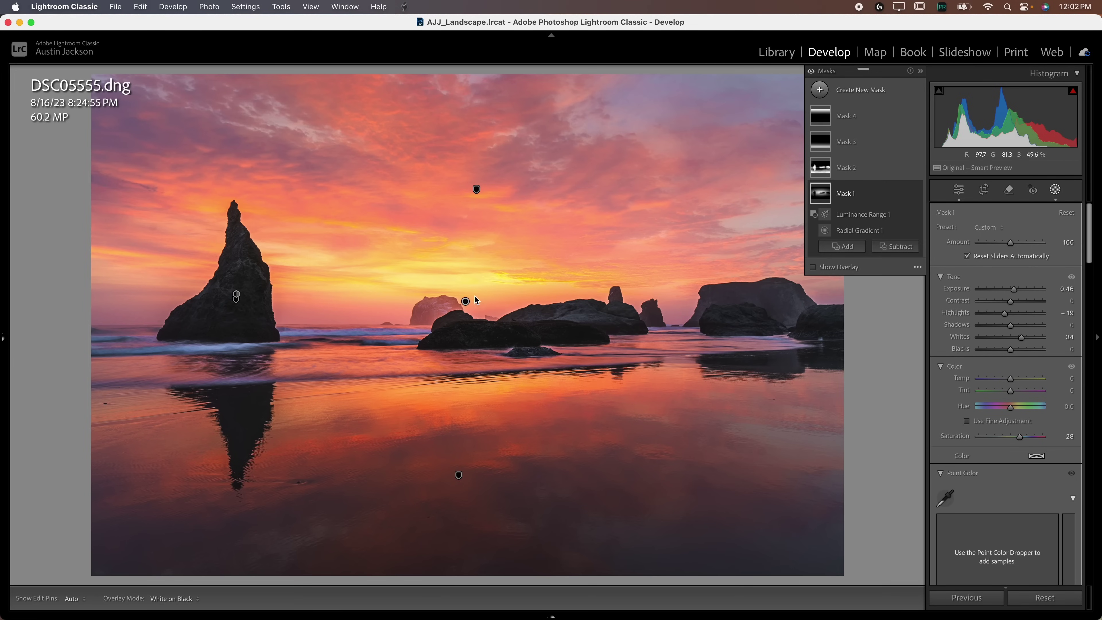
Step: Stretch Mask 1's radial gradient higher into the sky and lower its Exposure to 0.36
left_click(466, 302)
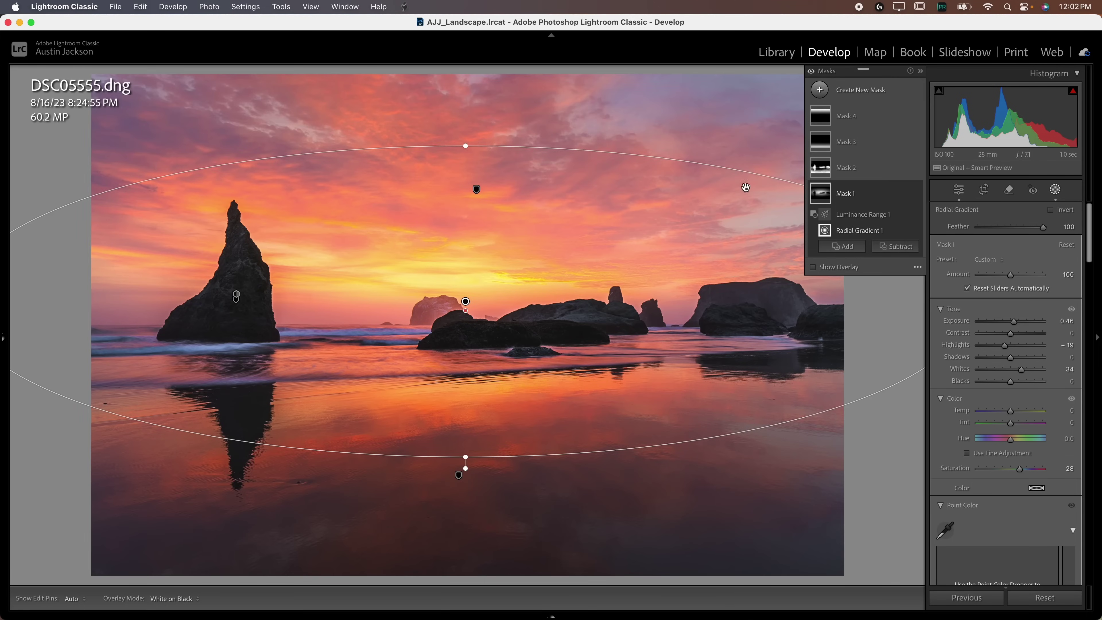
left_click_drag(466, 145, 464, 117)
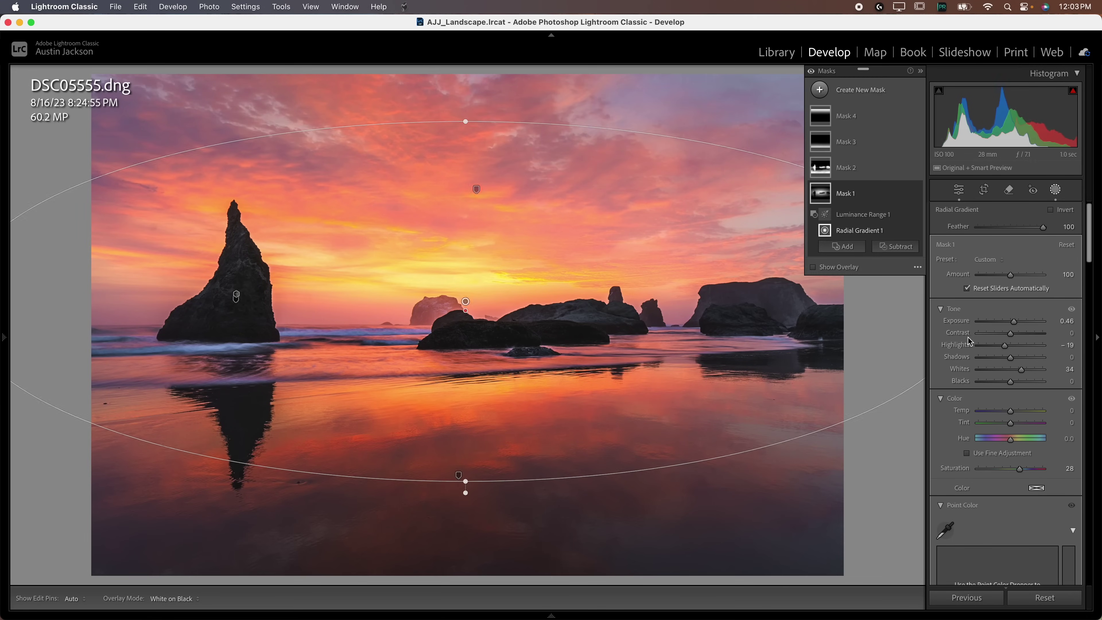
left_click_drag(1014, 321, 1017, 325)
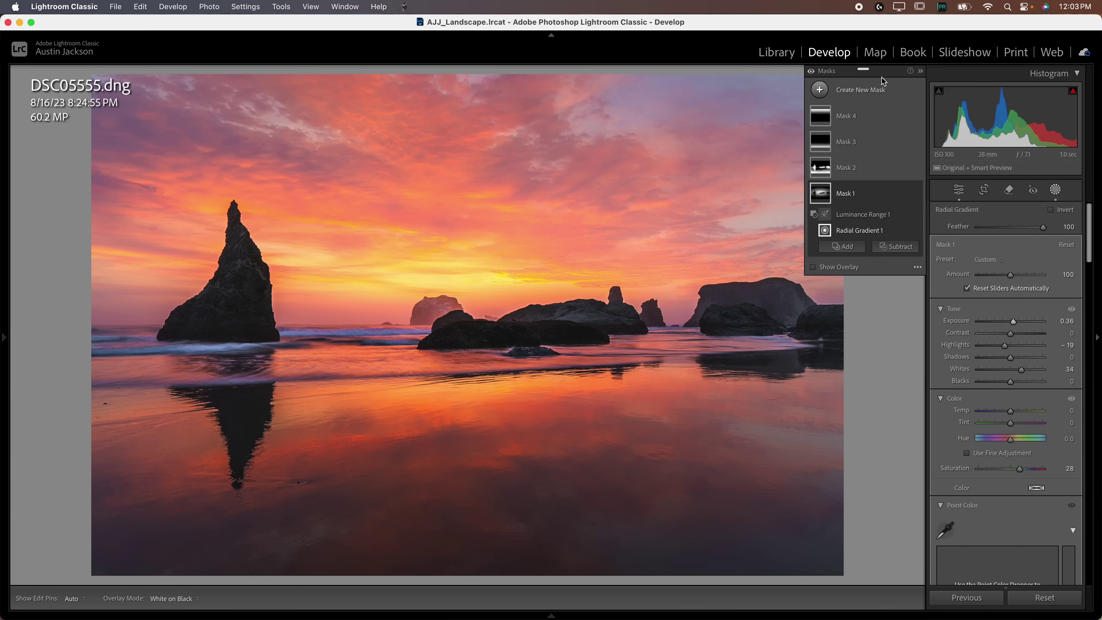
left_click(831, 97)
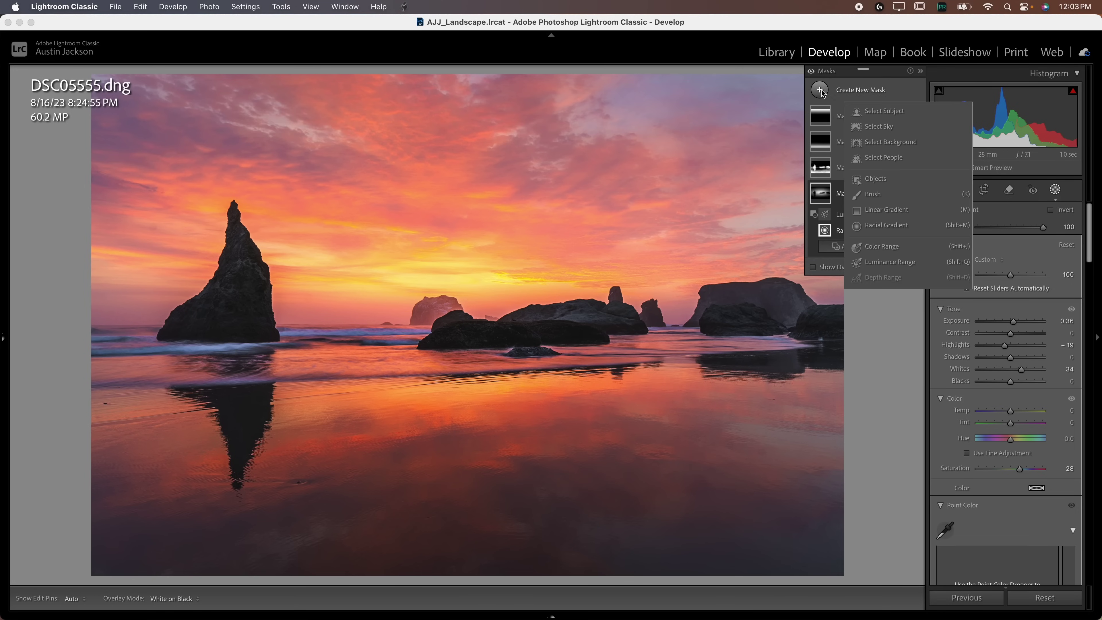
Step: Draw a new radial gradient around the horizon centre between the sea stacks, overlay hidden
left_click(879, 228)
left_click_drag(424, 243, 465, 277)
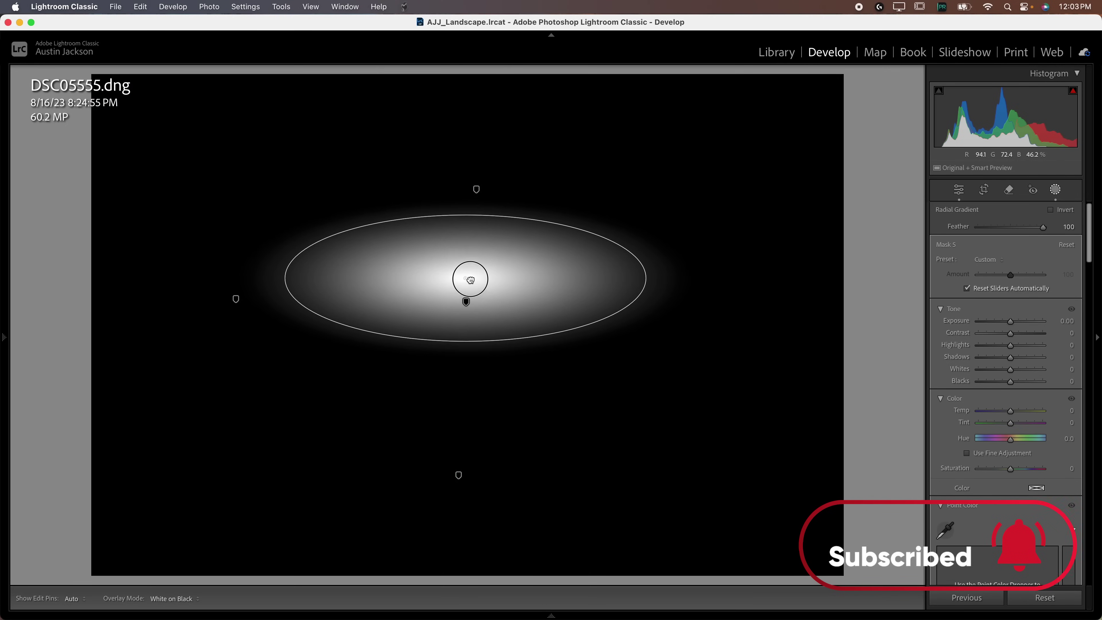
left_click(814, 277)
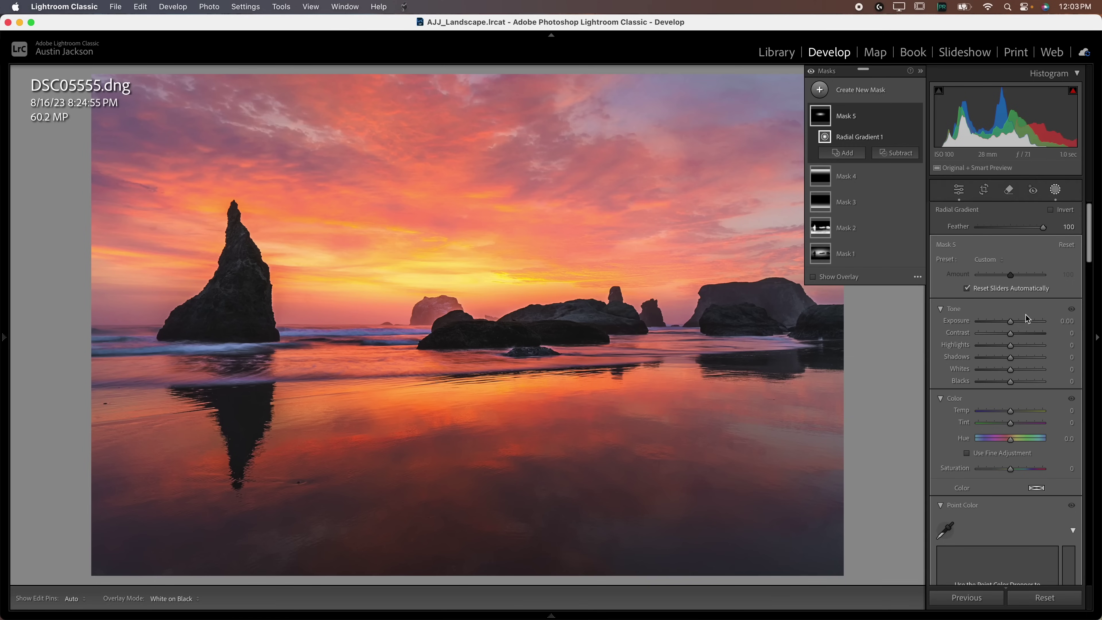
Step: Shift the centre gradient slightly right, set its Exposure to 0.20, then select Mask 2
left_click_drag(1010, 322, 1009, 323)
mouse_move(465, 278)
left_click_drag(465, 278, 475, 278)
left_click_drag(1012, 325, 1013, 325)
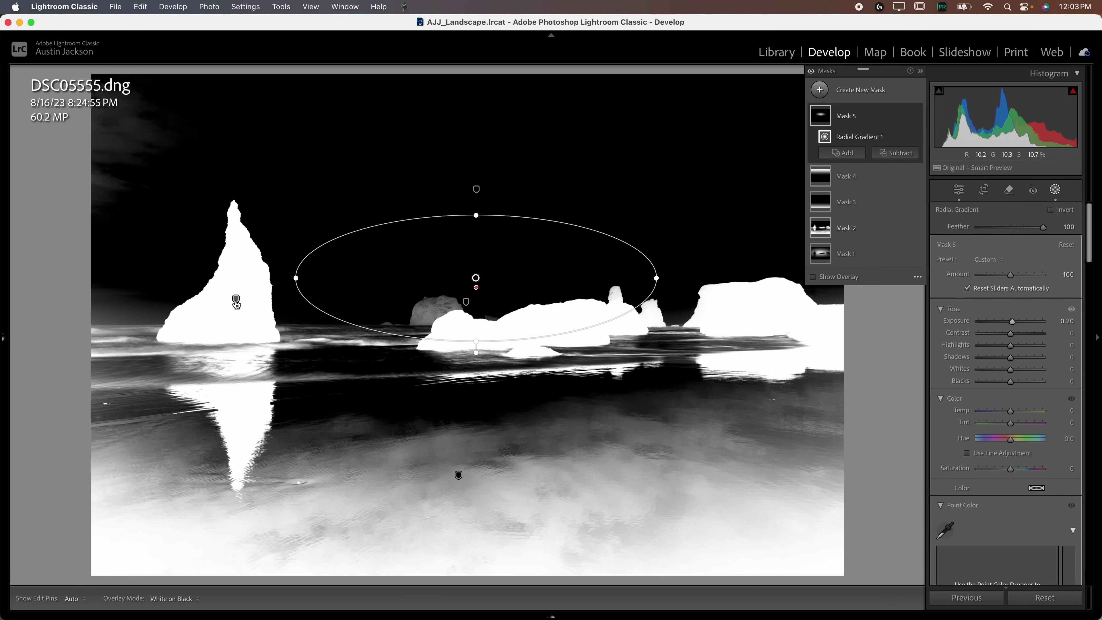
left_click(237, 300)
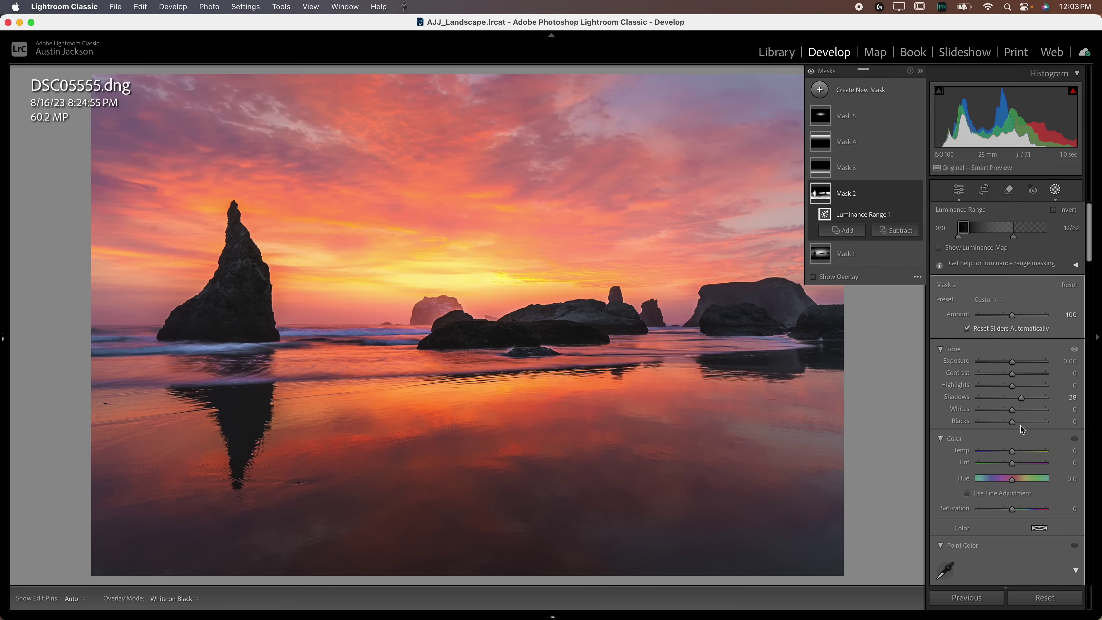
Step: Lower Mask 2's luminance-range Contrast to -29, keeping its Shadows at 28
mouse_move(1013, 378)
left_mouse_down()
mouse_move(993, 380)
mouse_move(1004, 384)
left_mouse_up()
scroll(942, 423, "down", 10)
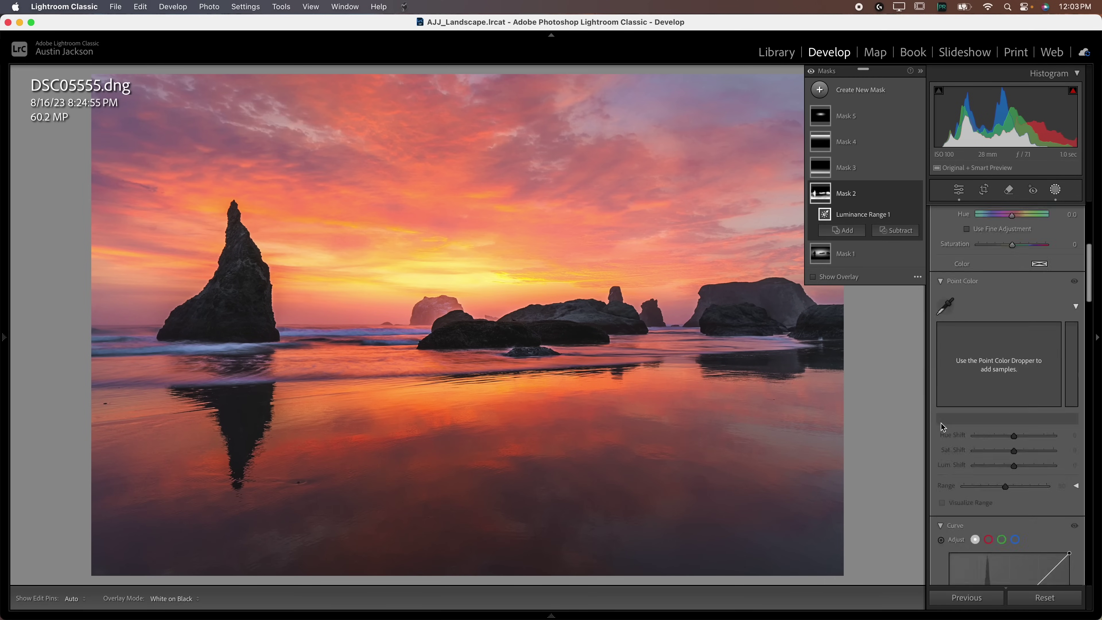
scroll(942, 427, "up", 6)
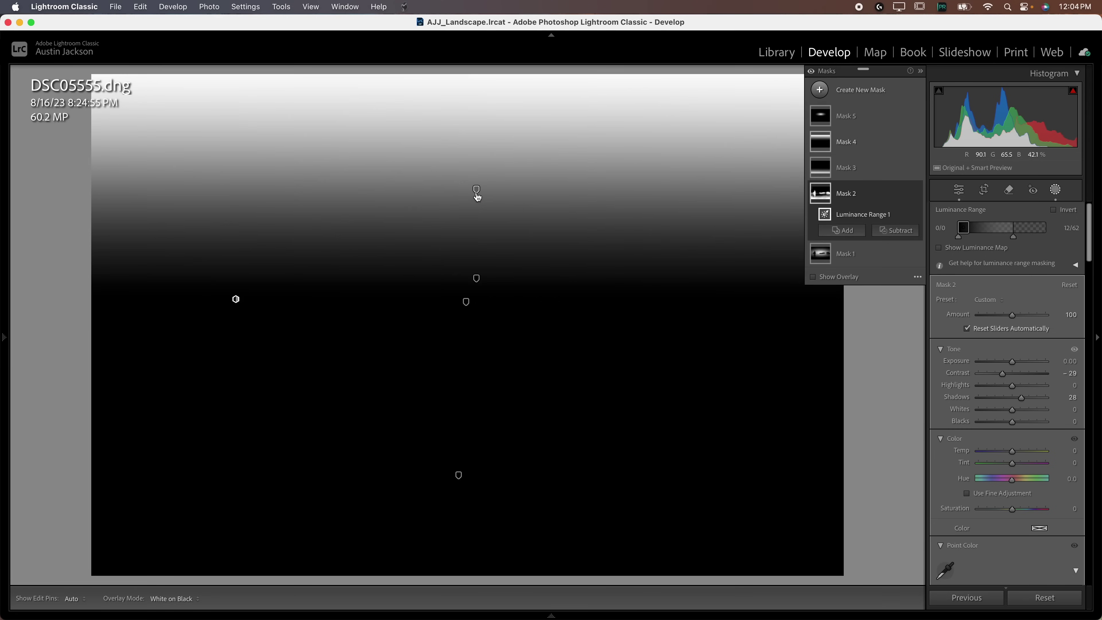
Step: Select Mask 4's linear gradient, try Texture -37, then undo it back to 0
left_click(476, 189)
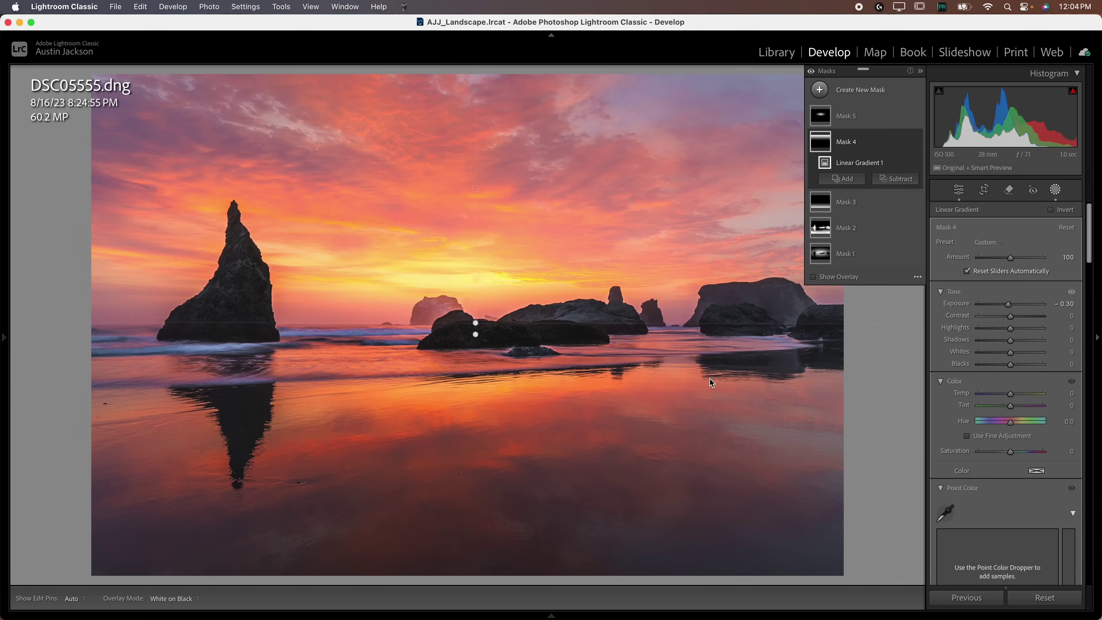
scroll(974, 496, "down", 10)
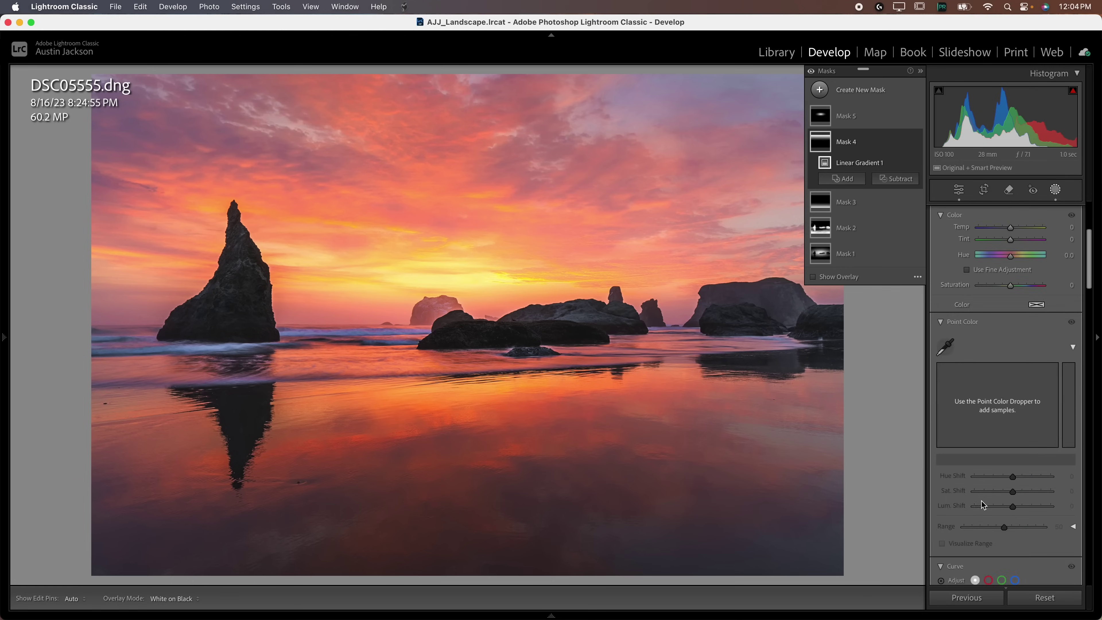
mouse_move(1010, 489)
left_mouse_down()
mouse_move(1079, 495)
mouse_move(998, 496)
left_mouse_up()
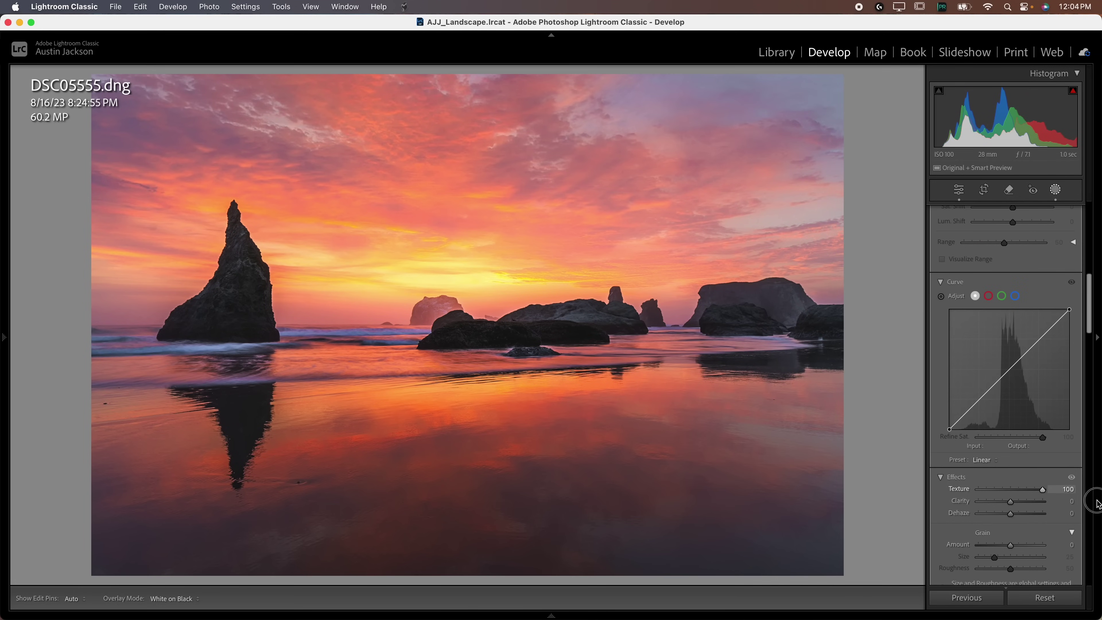
key("super+z")
mouse_move(887, 147)
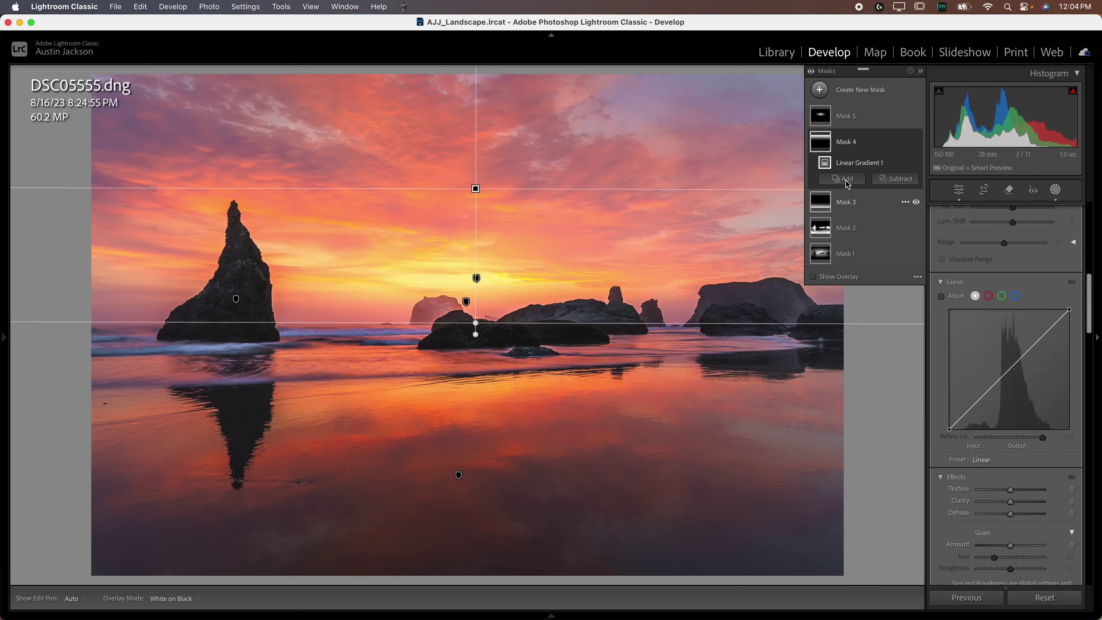
mouse_move(869, 127)
Step: Create a Select Sky mask (Mask 6) and hide its overlay
left_click(828, 90)
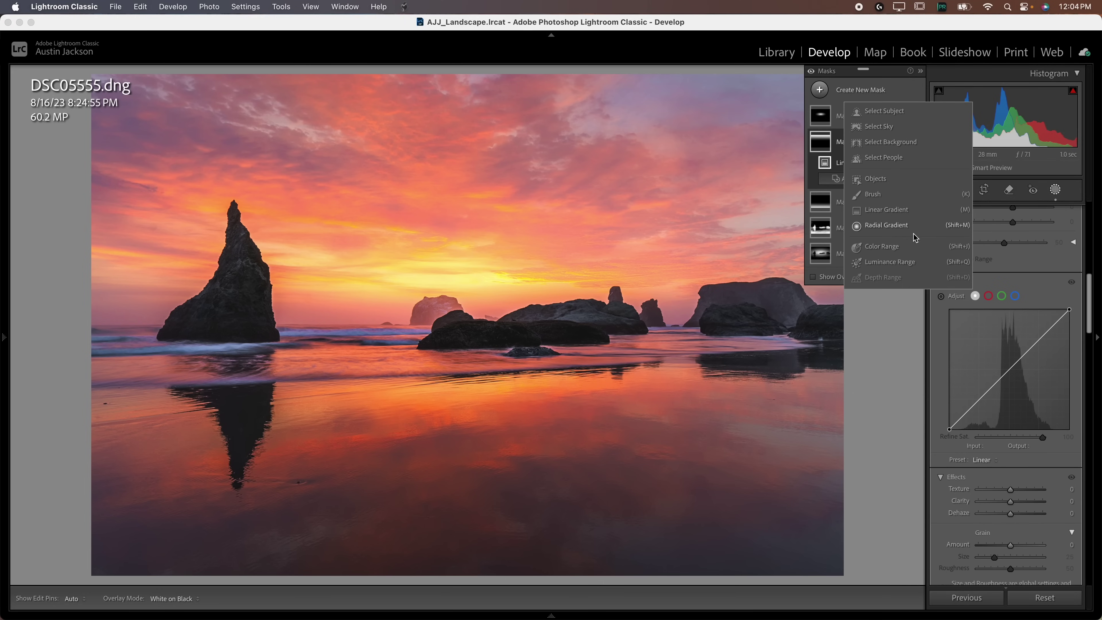
left_click(878, 129)
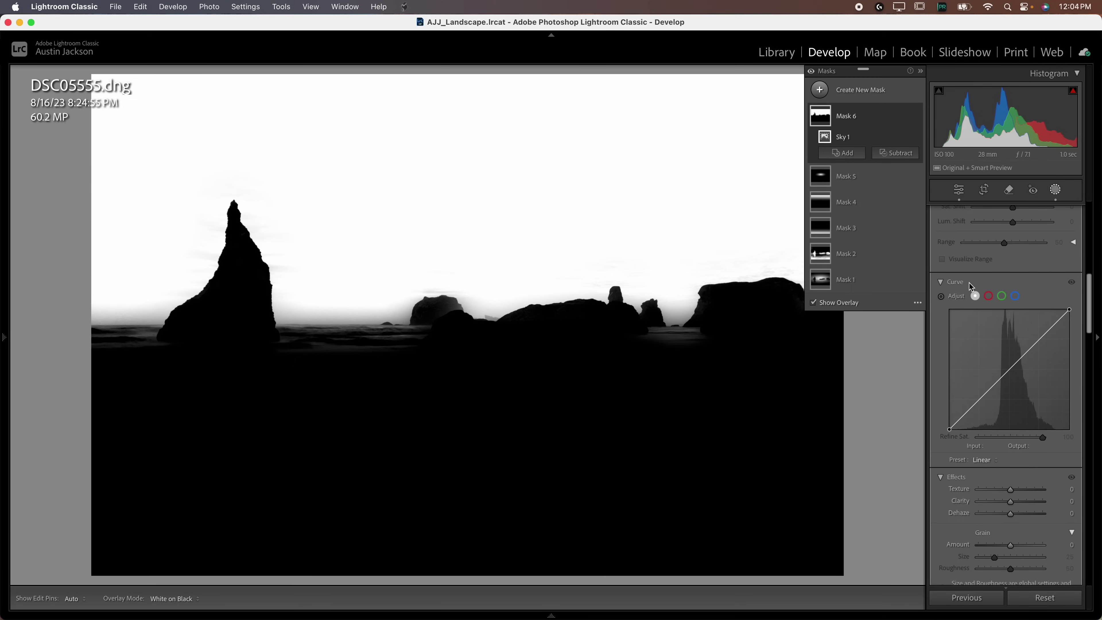
scroll(971, 286, "up", 5)
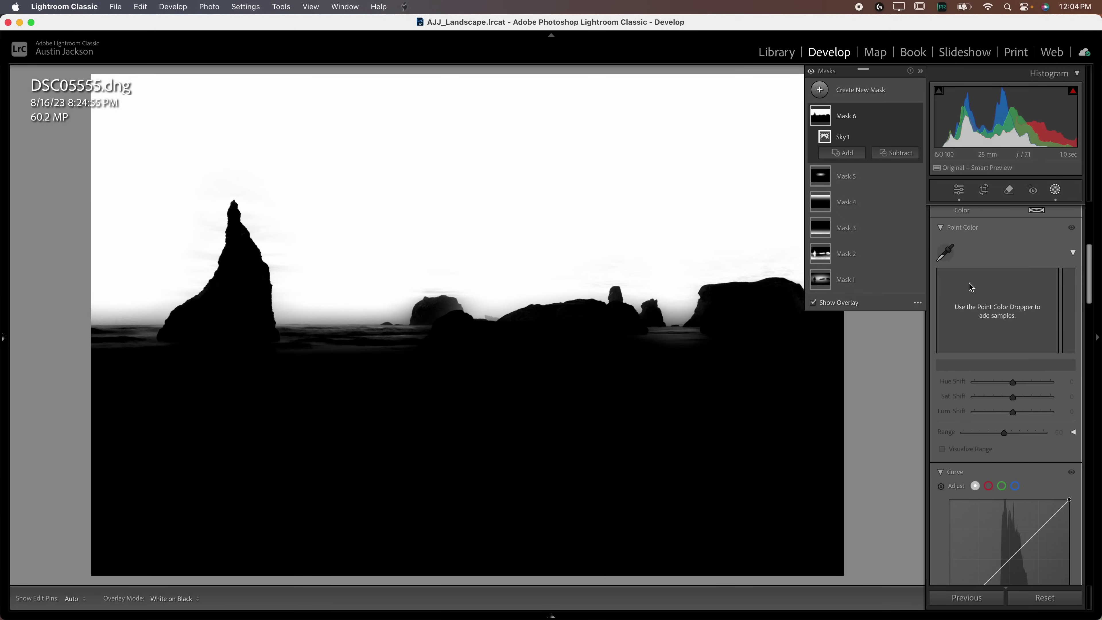
left_click(813, 302)
Step: Try raising the sky's Highlights, reset them to 0, and briefly show the mask overlay
scroll(1042, 351, "up", 4)
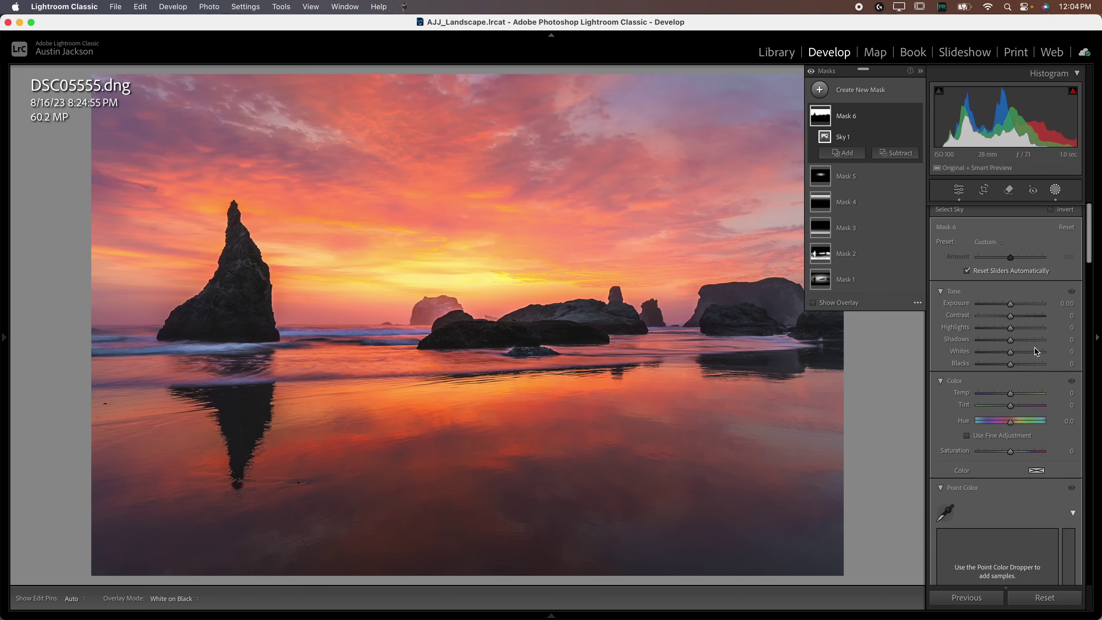
left_click(998, 330)
left_click_drag(997, 330, 1002, 335)
double_click(1002, 336)
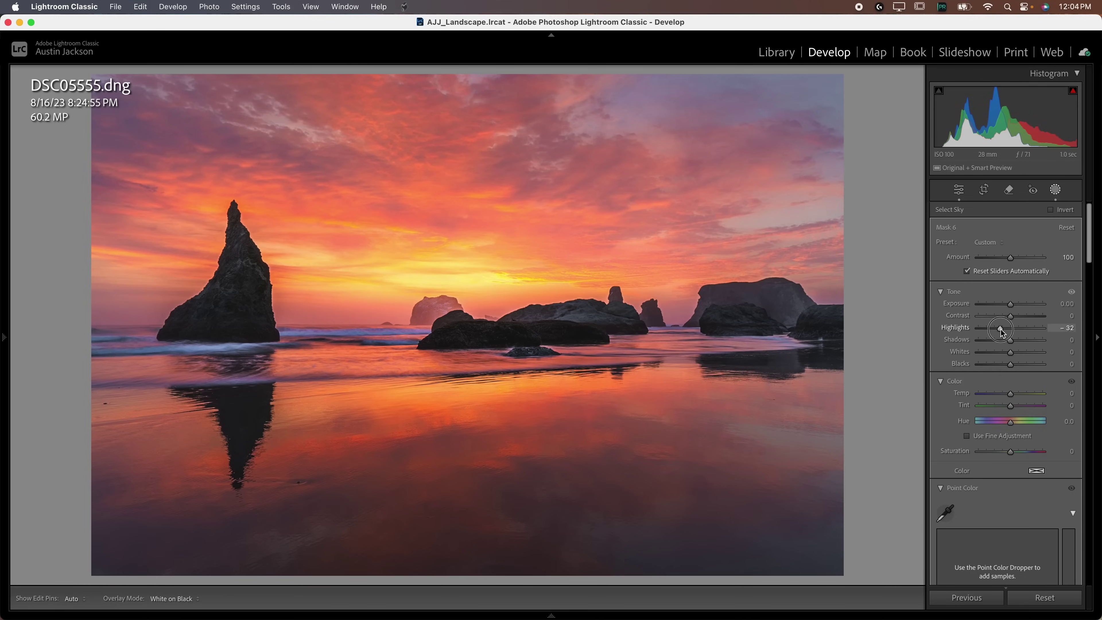
key("o")
scroll(1002, 336, "down", 4)
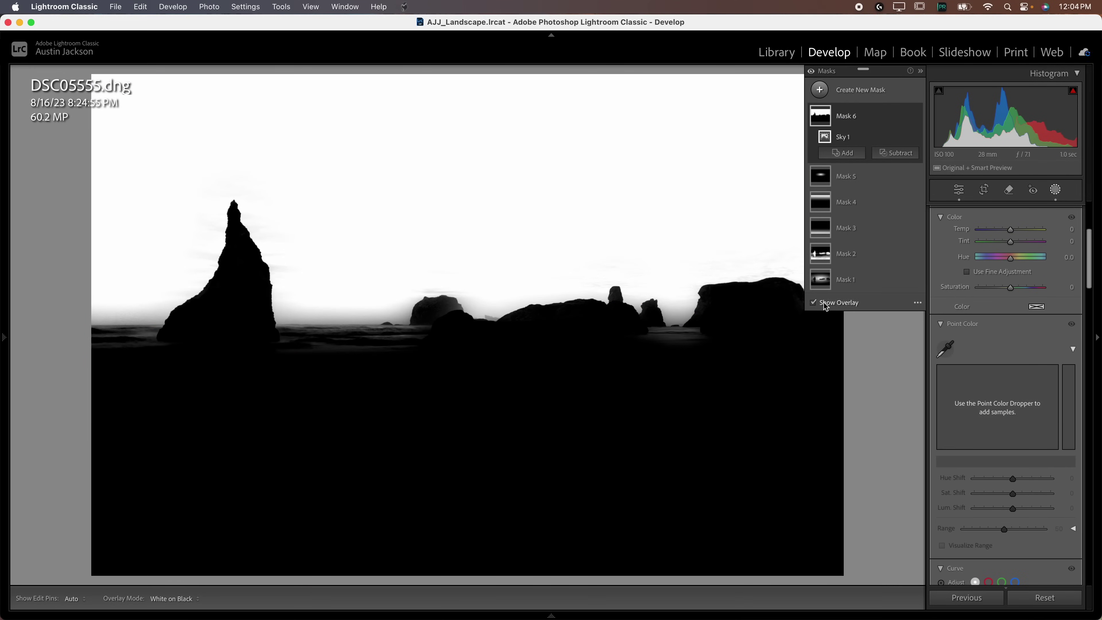
left_click(813, 302)
Step: Shape Mask 6's curve into an S: black point lifted to 45, points at 86/71 and 186/202
scroll(965, 354, "down", 3)
left_click_drag(981, 507, 985, 511)
left_click_drag(1046, 447, 1041, 442)
left_click_drag(951, 537, 937, 528)
left_click_drag(1069, 417, 1070, 415)
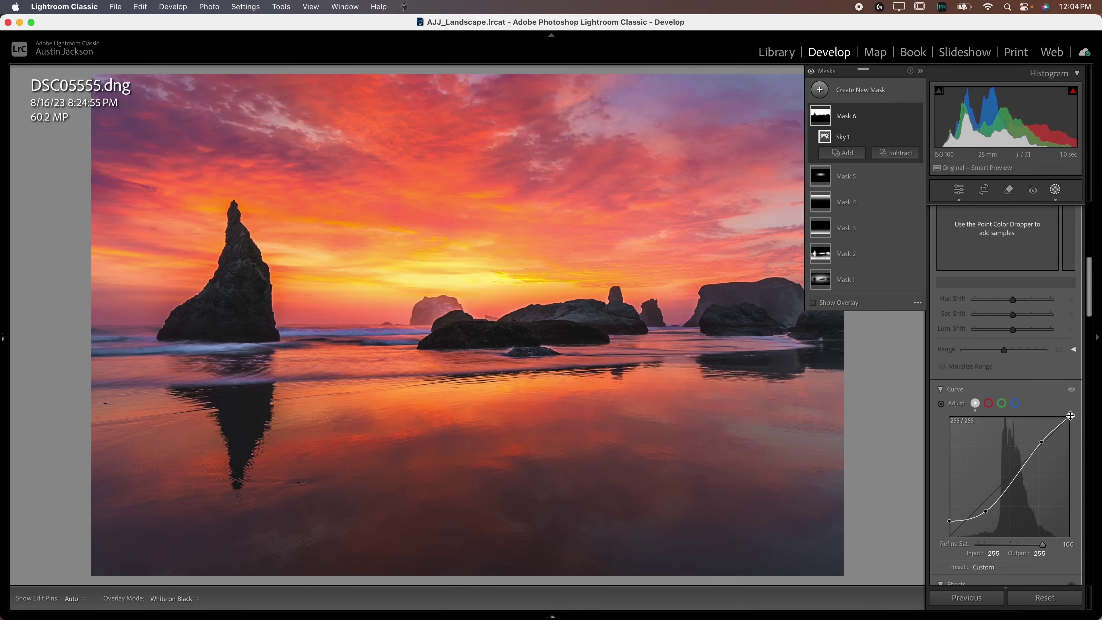
left_click_drag(984, 510, 986, 501)
left_click_drag(1040, 444, 1037, 440)
left_click_drag(986, 504, 990, 507)
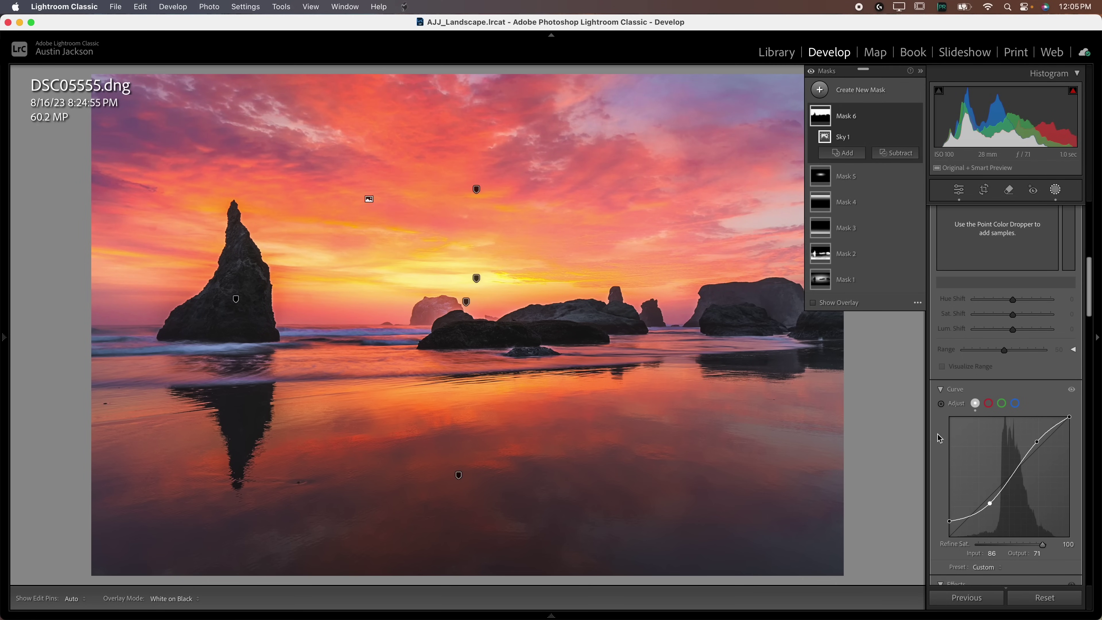
scroll(950, 451, "down", 10)
Step: Set the sky mask's Saturation to -9, trying a Clarity boost and undoing it
scroll(950, 451, "up", 10)
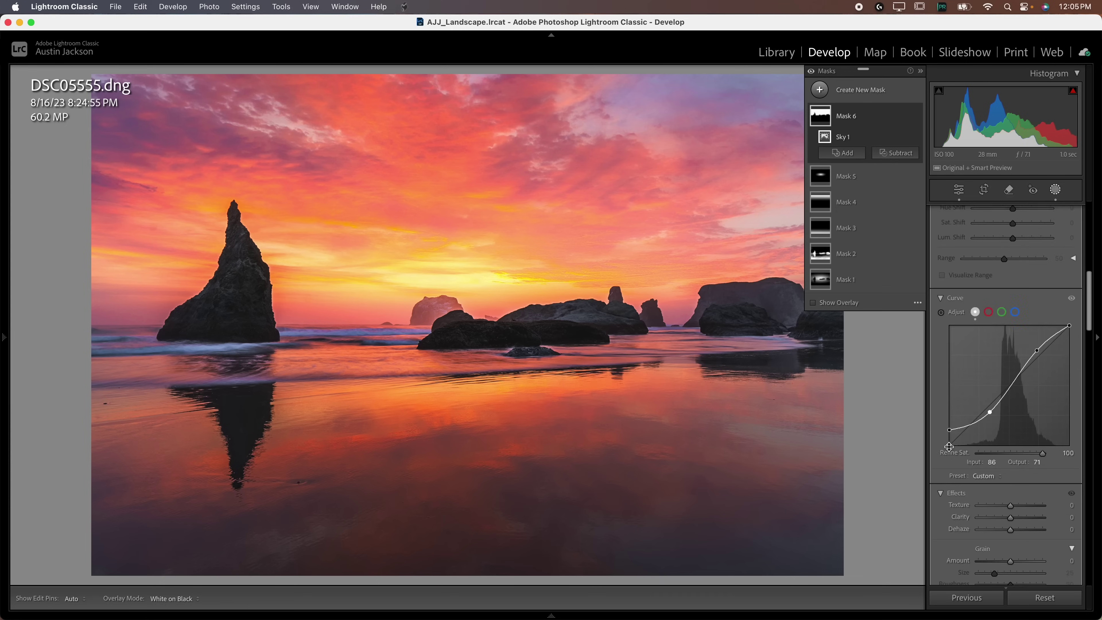
scroll(946, 444, "up", 3)
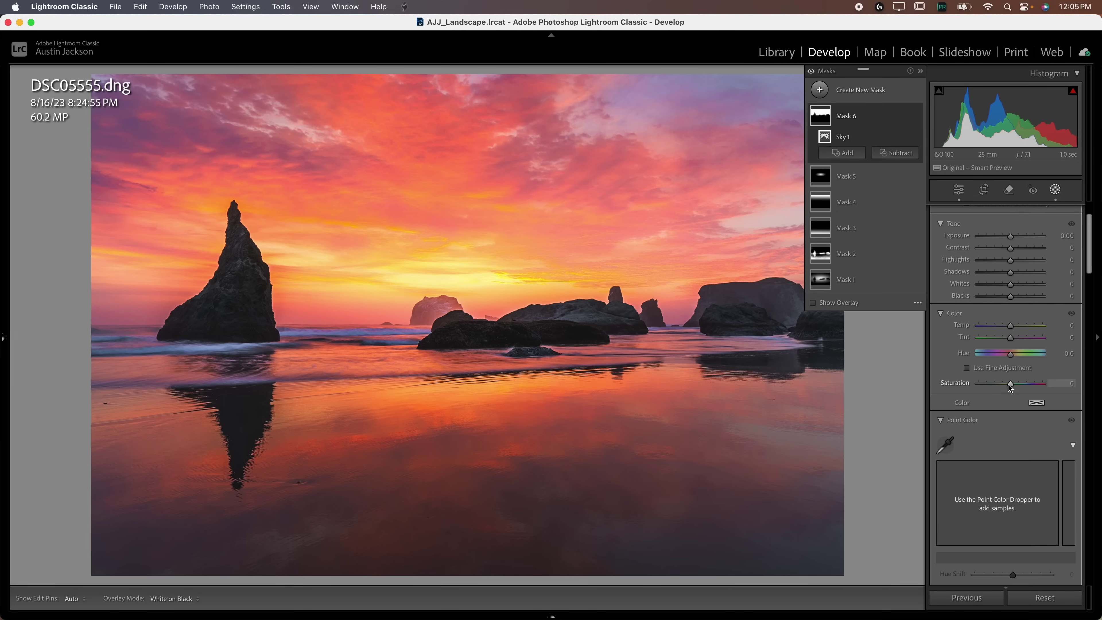
left_click_drag(1012, 386, 1009, 385)
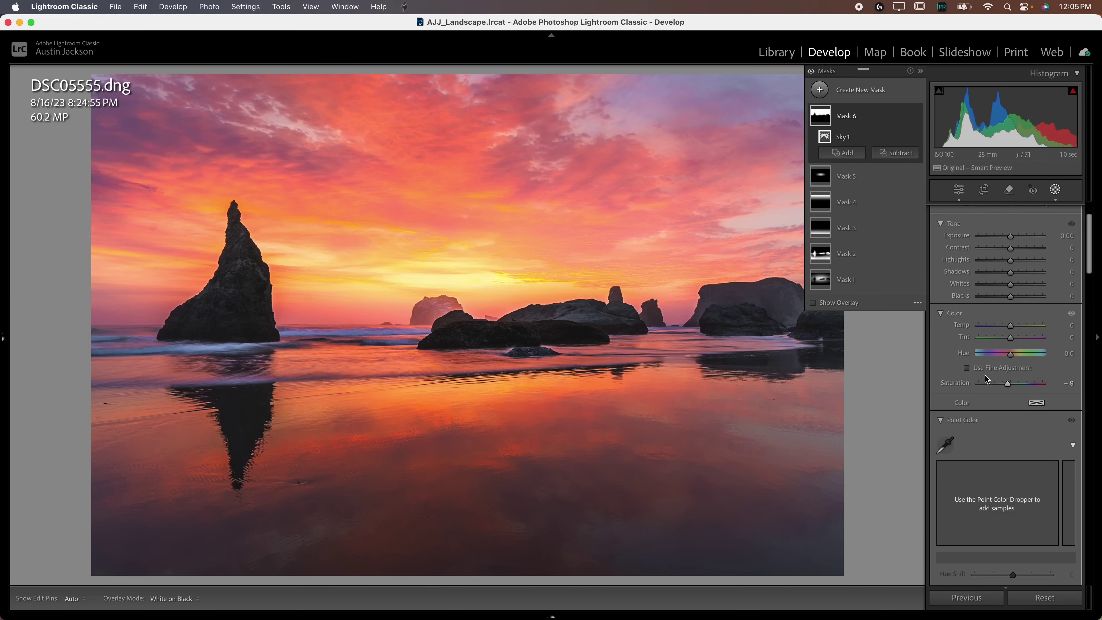
scroll(963, 418, "down", 10)
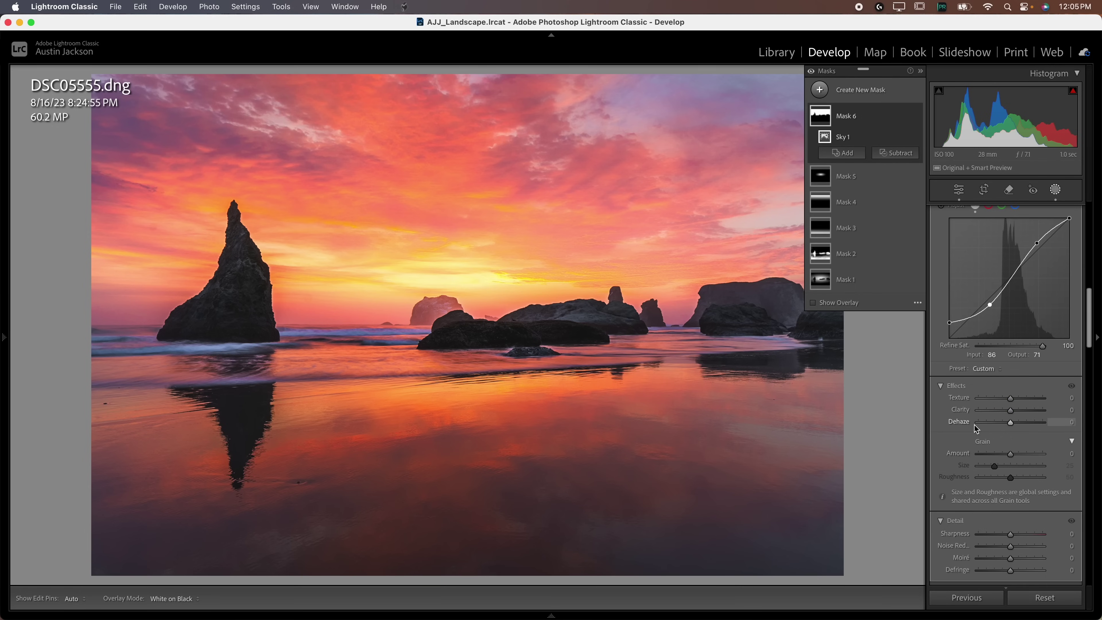
left_click_drag(1011, 414, 1074, 422)
key("super+z")
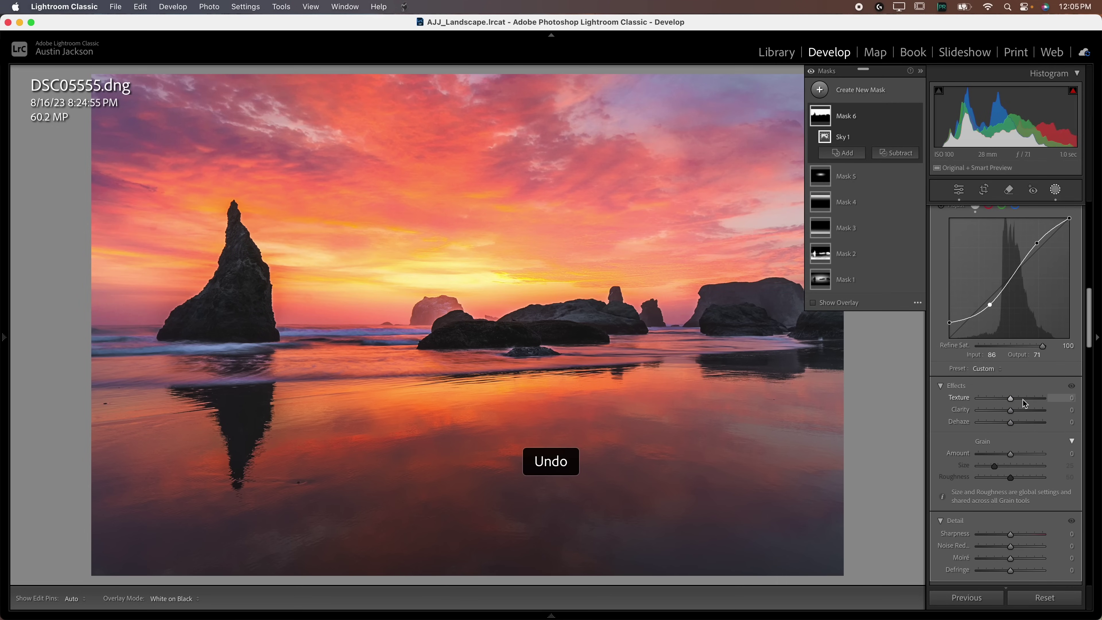
Step: Add Texture 8 to the sky, undoing trial Dehaze and Sharpness changes
left_click_drag(1017, 399, 1006, 424)
key("super+z")
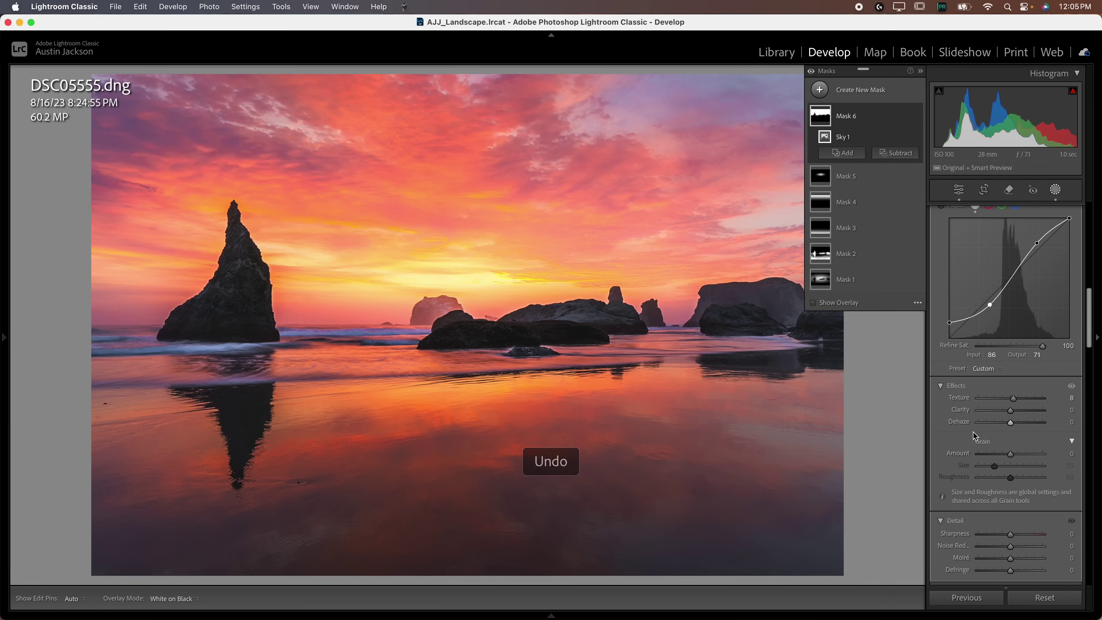
scroll(976, 436, "down", 4)
left_click_drag(1011, 467, 985, 476)
key("super+z")
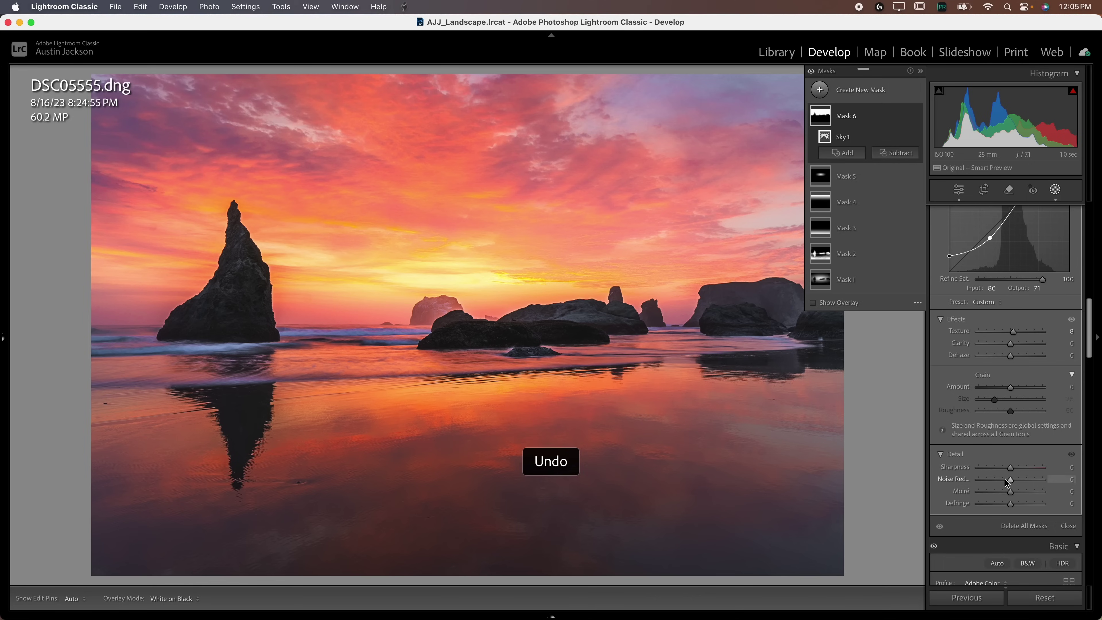
scroll(962, 459, "up", 10)
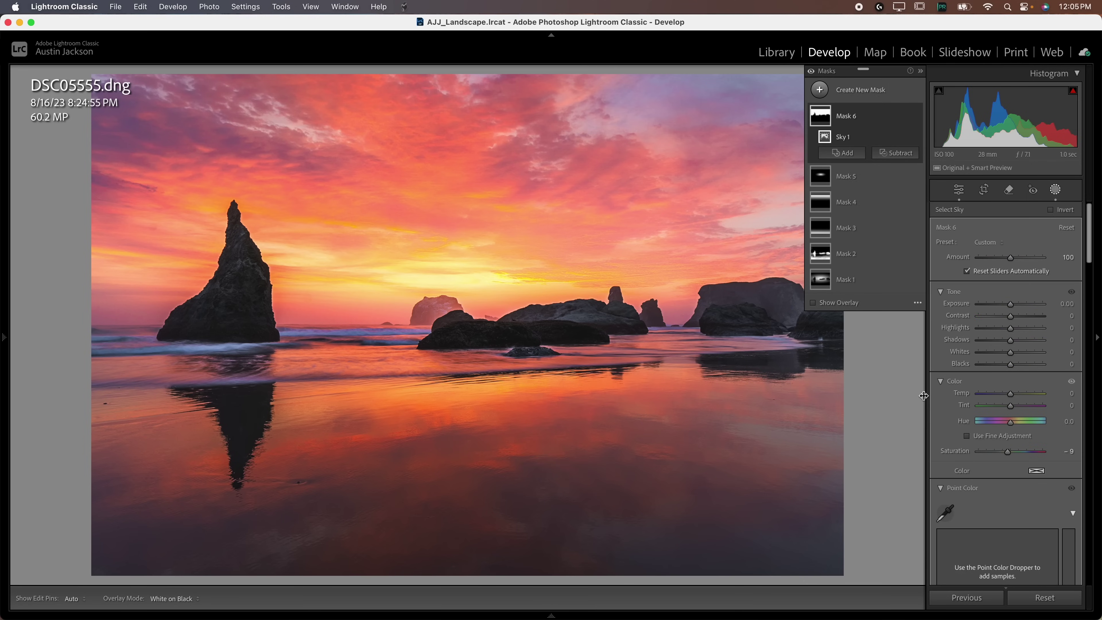
left_click(1037, 471)
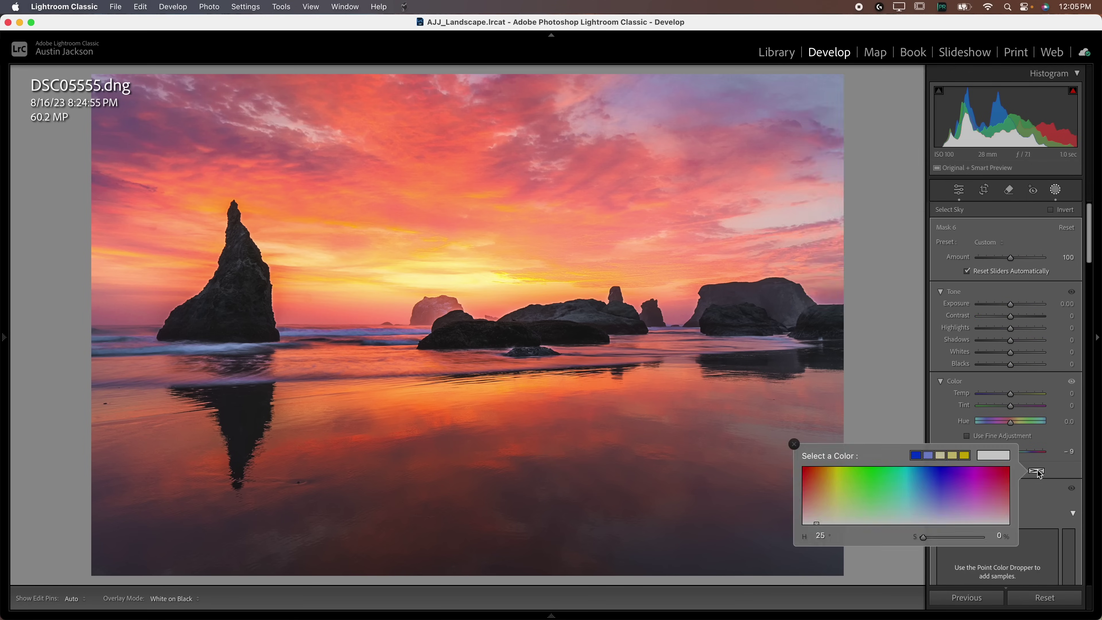
left_click_drag(885, 467, 933, 495)
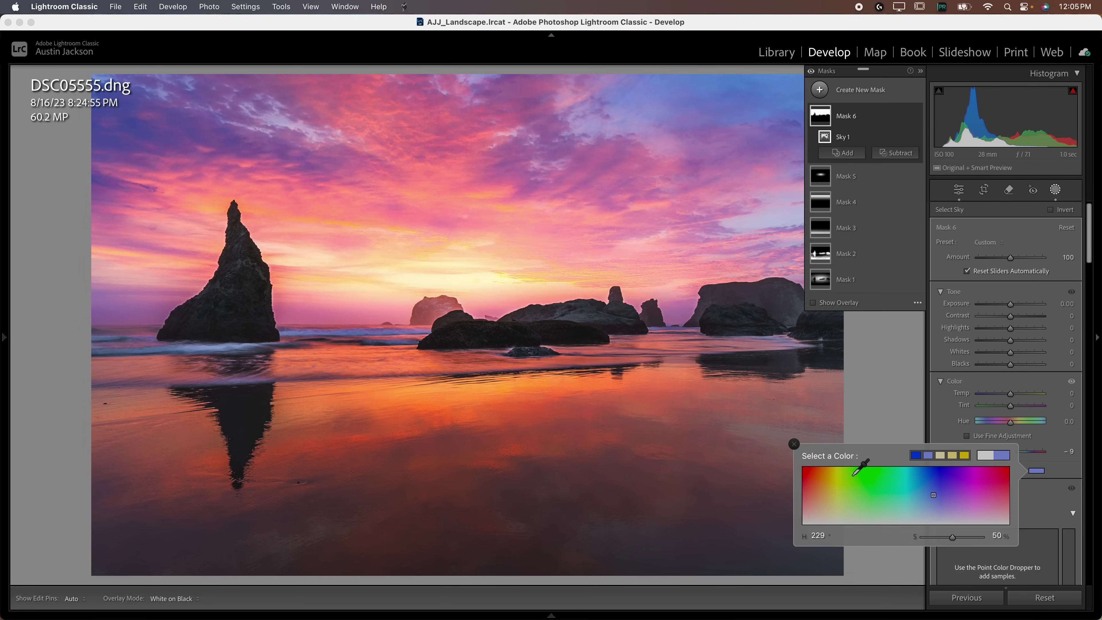
left_click(795, 446)
key("super+z")
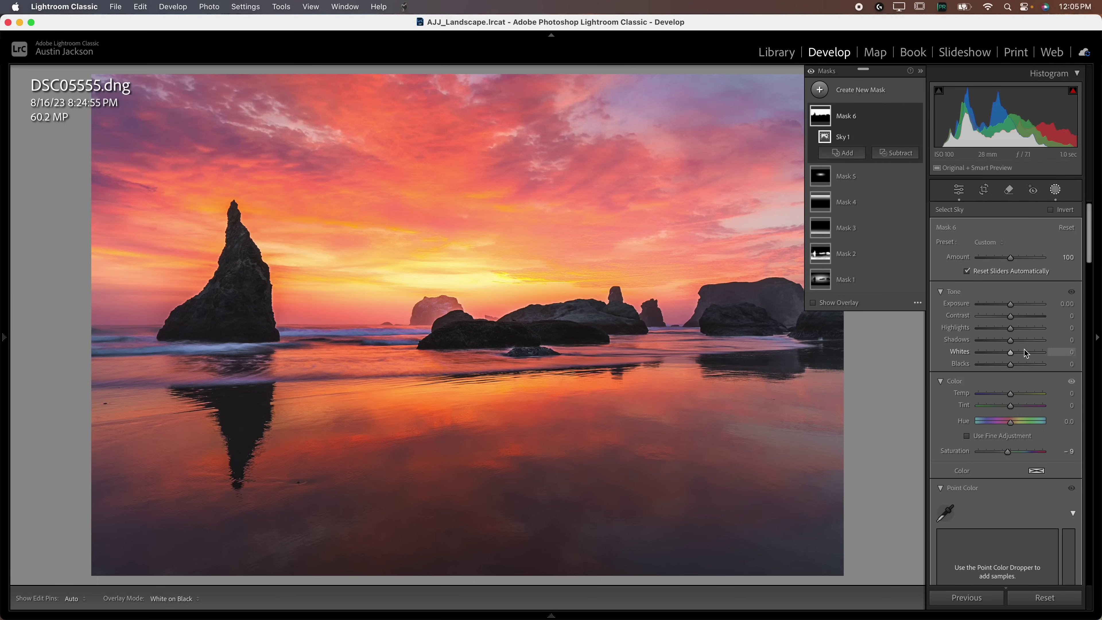
left_click(1011, 329)
Step: Set the sky mask's Highlights to -9 and Mask 5's centre Exposure to 0.11
left_click_drag(1011, 330, 1007, 329)
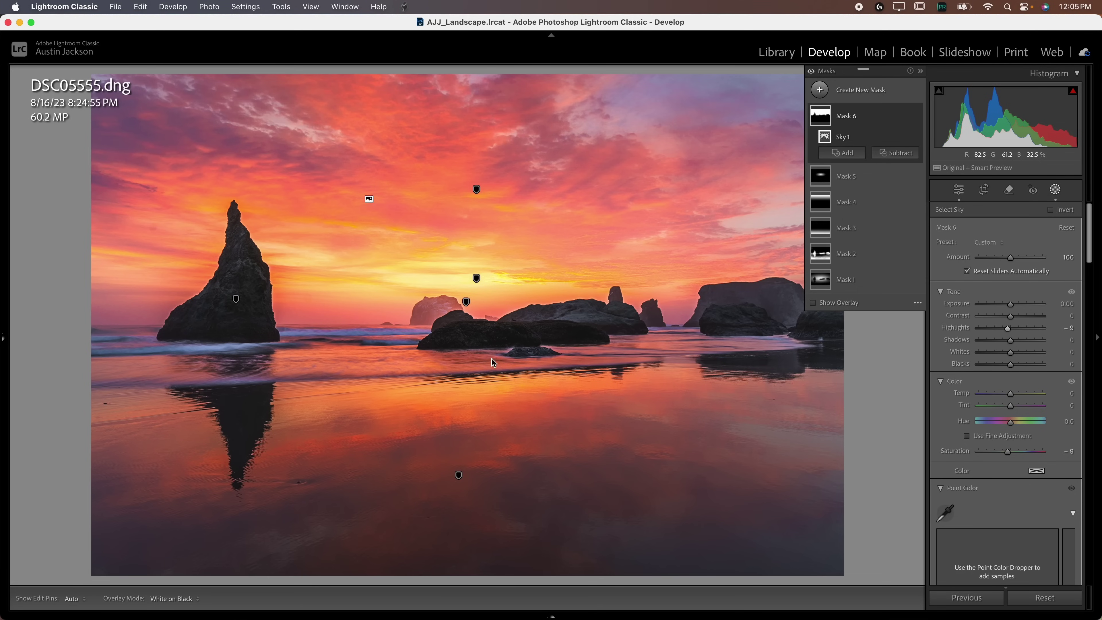
left_click(476, 278)
left_click_drag(1010, 321, 1012, 324)
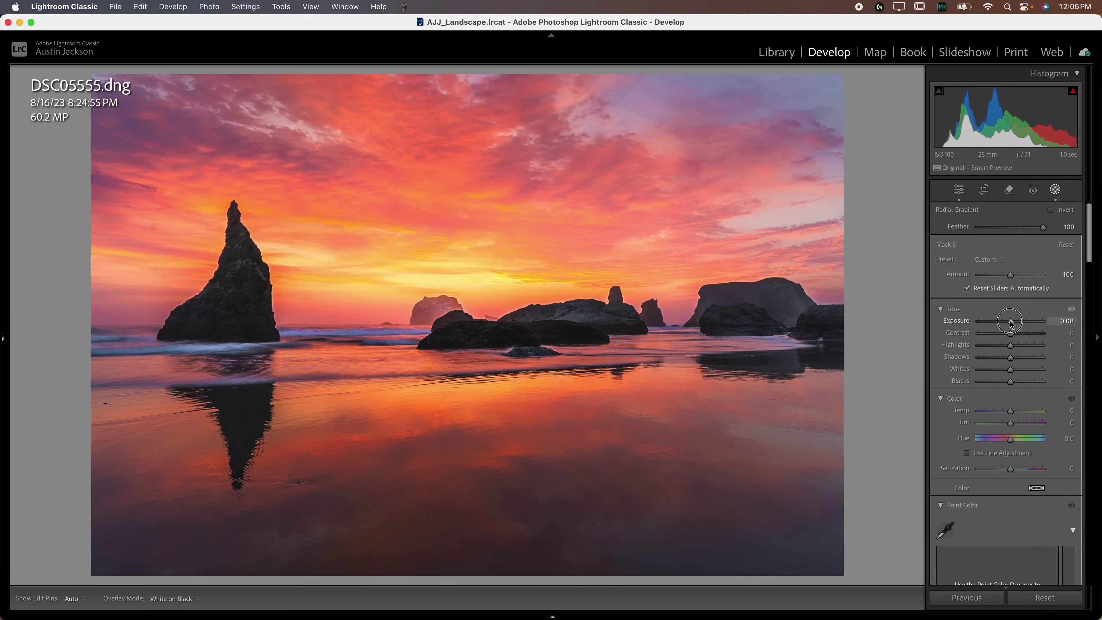
left_click_drag(1012, 324, 1012, 324)
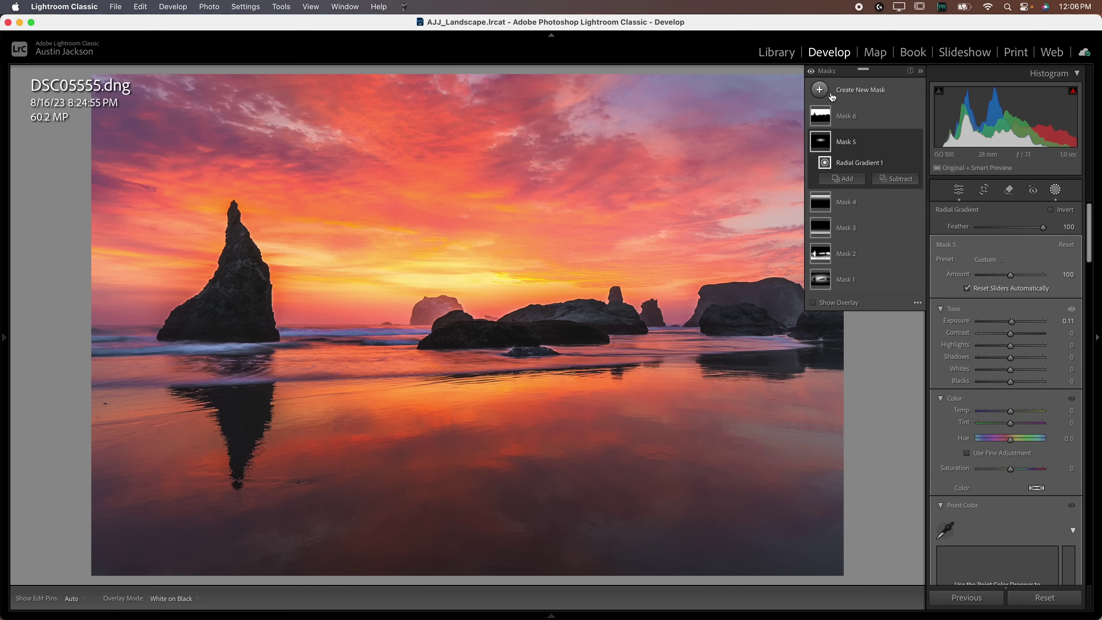
Step: Create a Select Sky Mask 7 and invert it to cover the sea and rocks
left_click(820, 91)
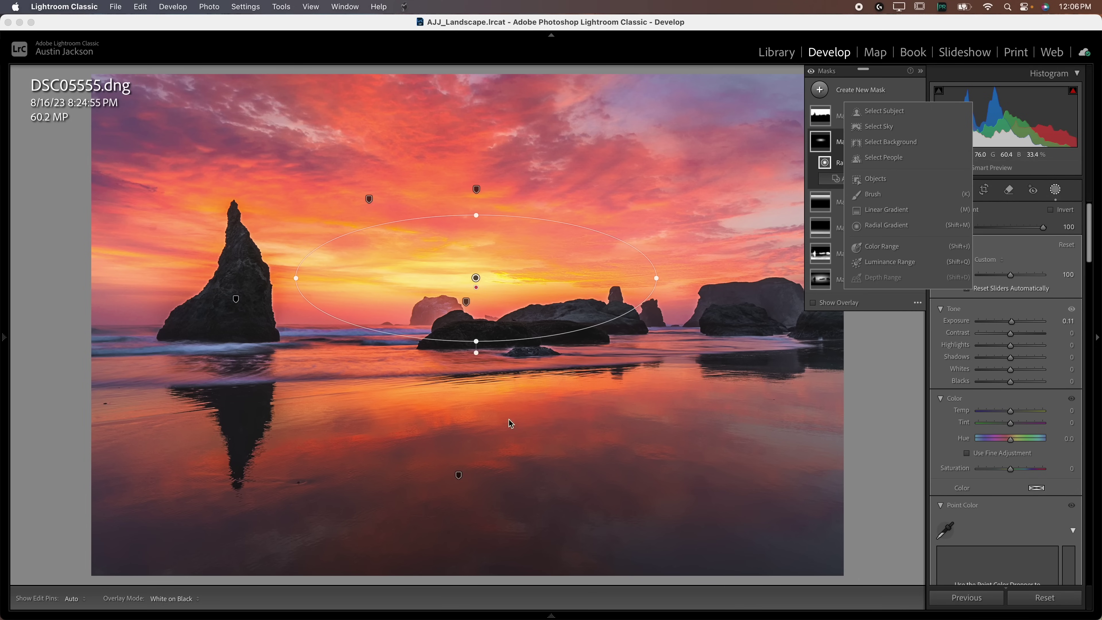
left_click(884, 128)
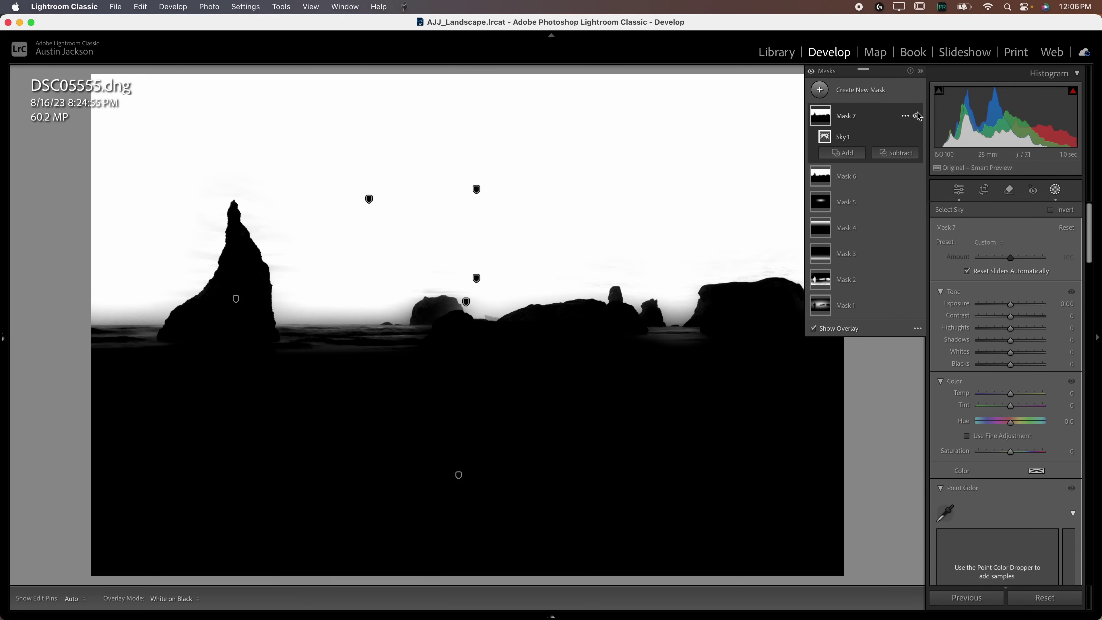
left_click(905, 117)
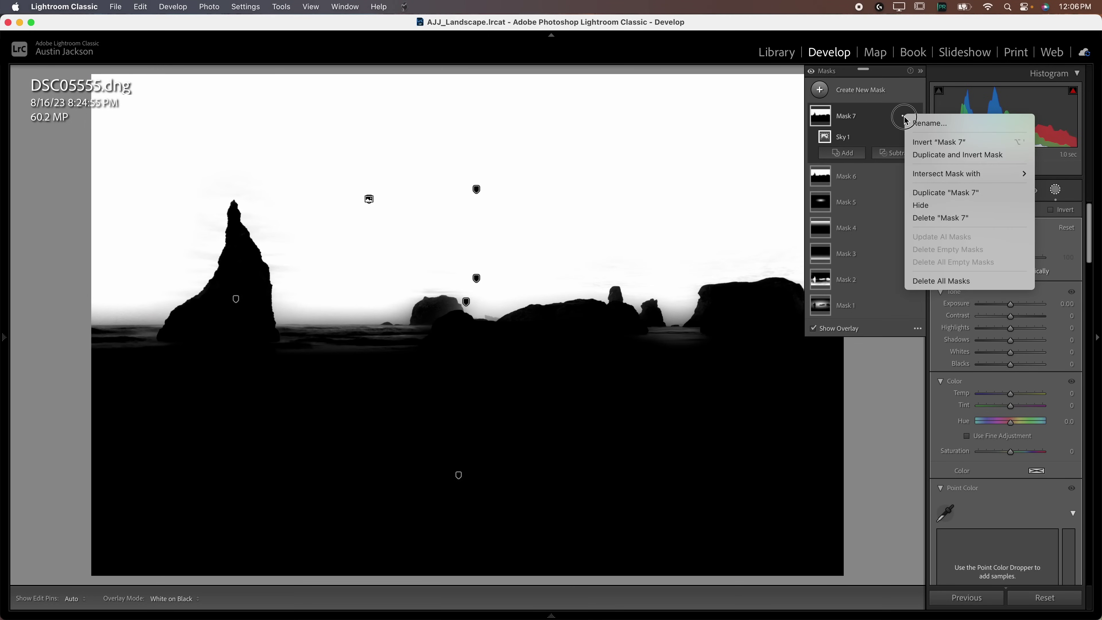
left_click(925, 145)
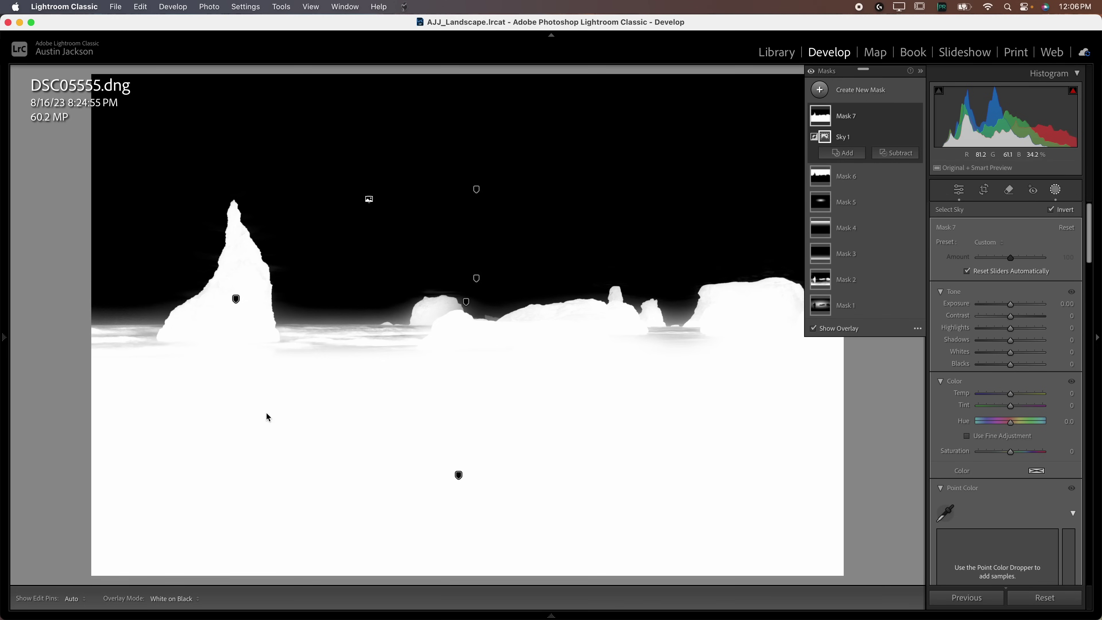
scroll(954, 378, "down", 10)
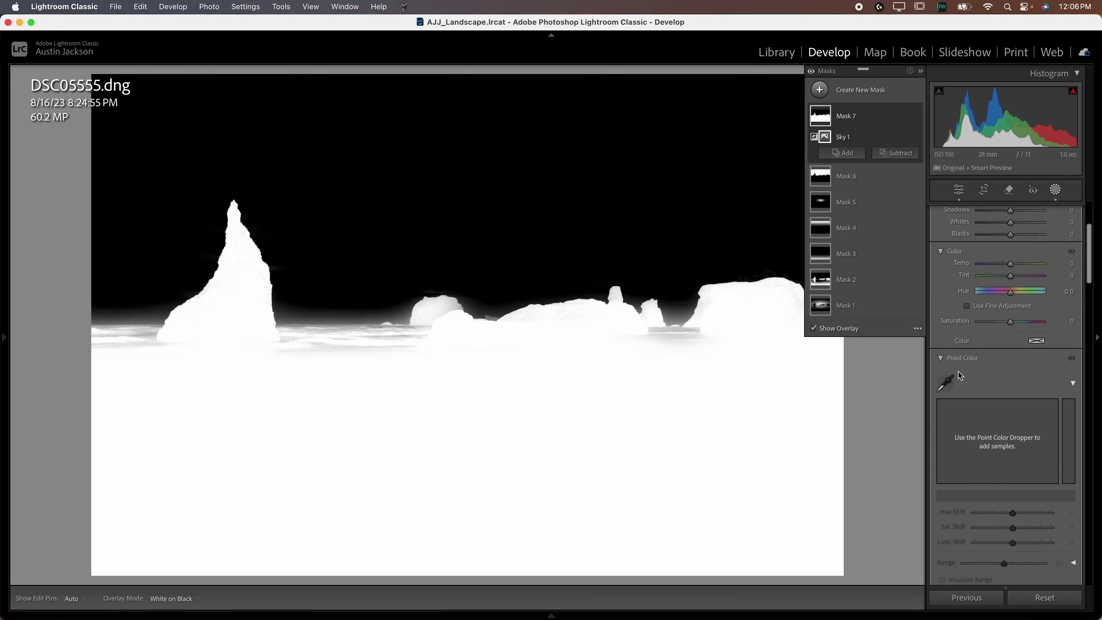
left_click(813, 330)
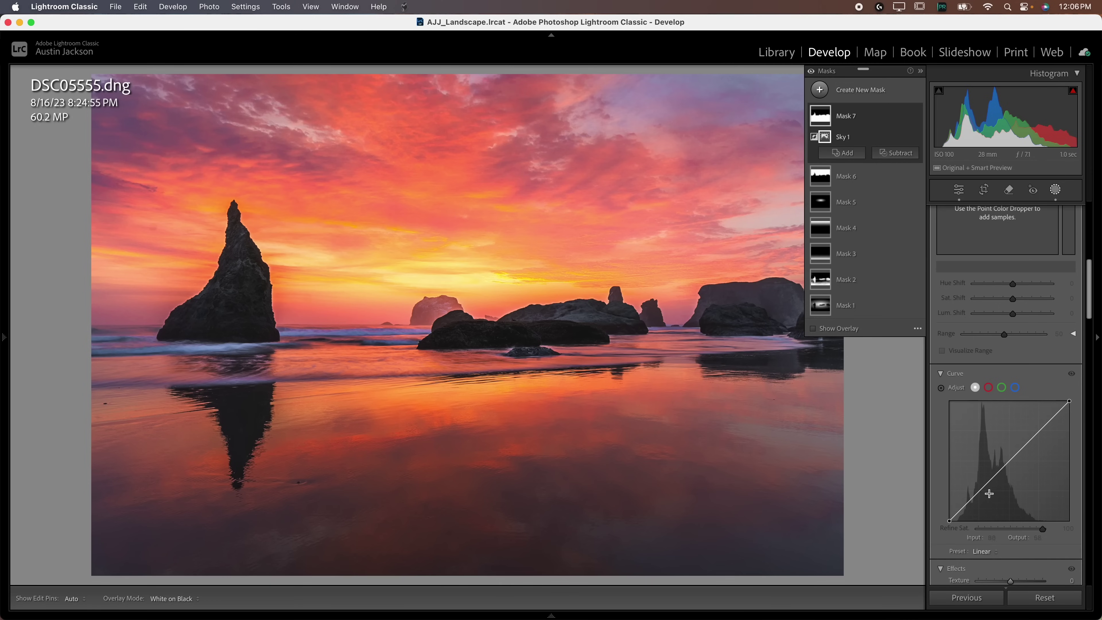
Step: Give Mask 7 a gentle two-point curve and Exposure -0.22, then toggle the masking tools
left_click_drag(976, 495, 973, 492)
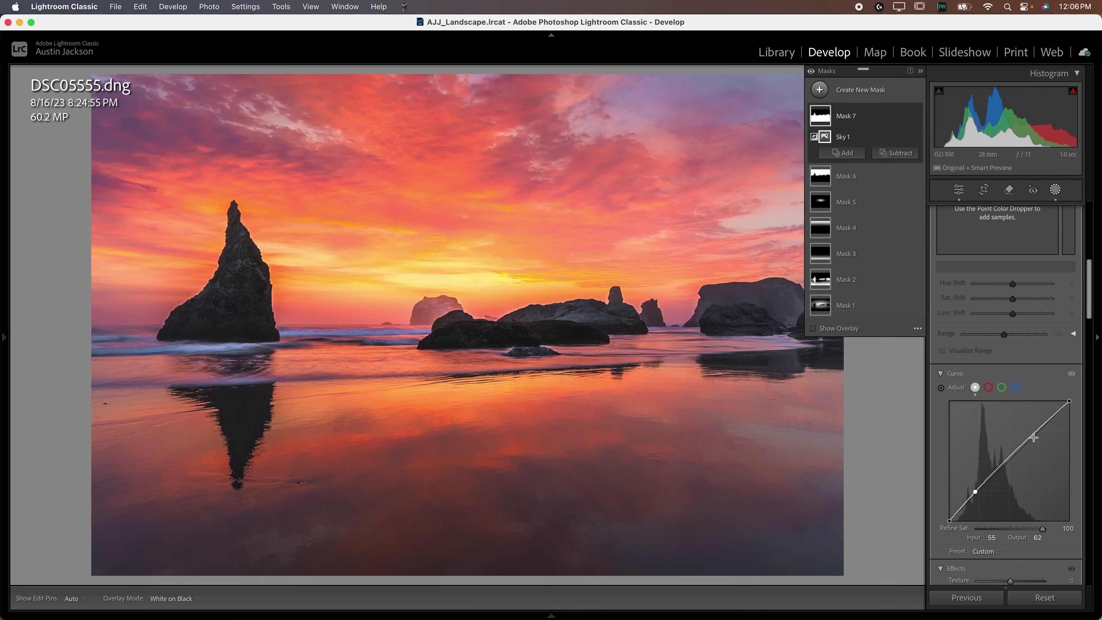
left_click_drag(1040, 435, 1042, 430)
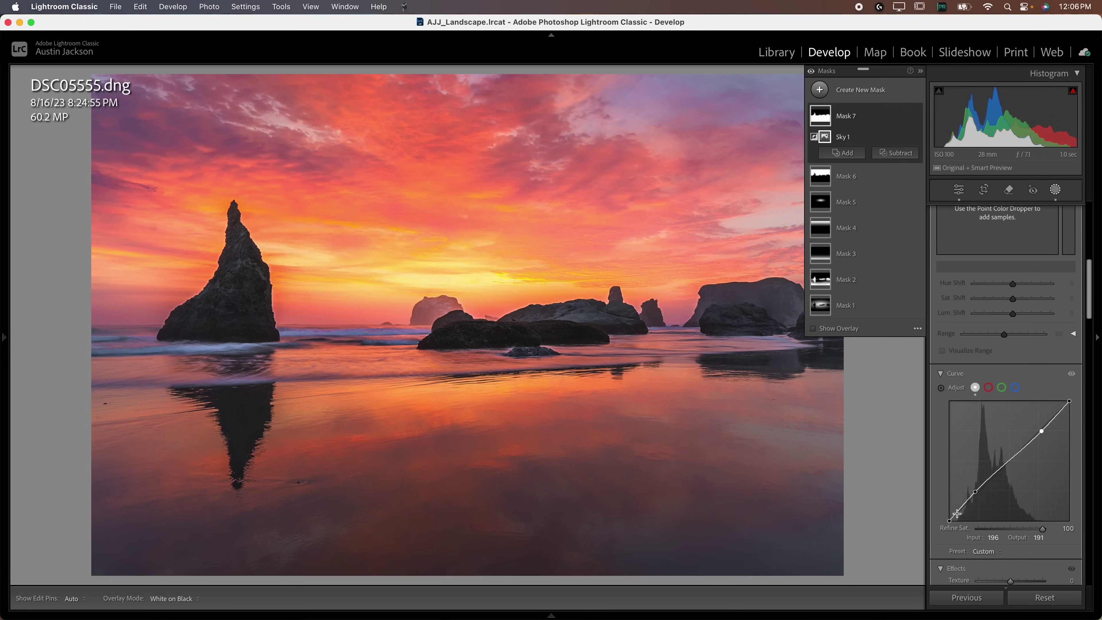
left_click_drag(976, 492, 978, 494)
left_click_drag(1042, 433, 1047, 436)
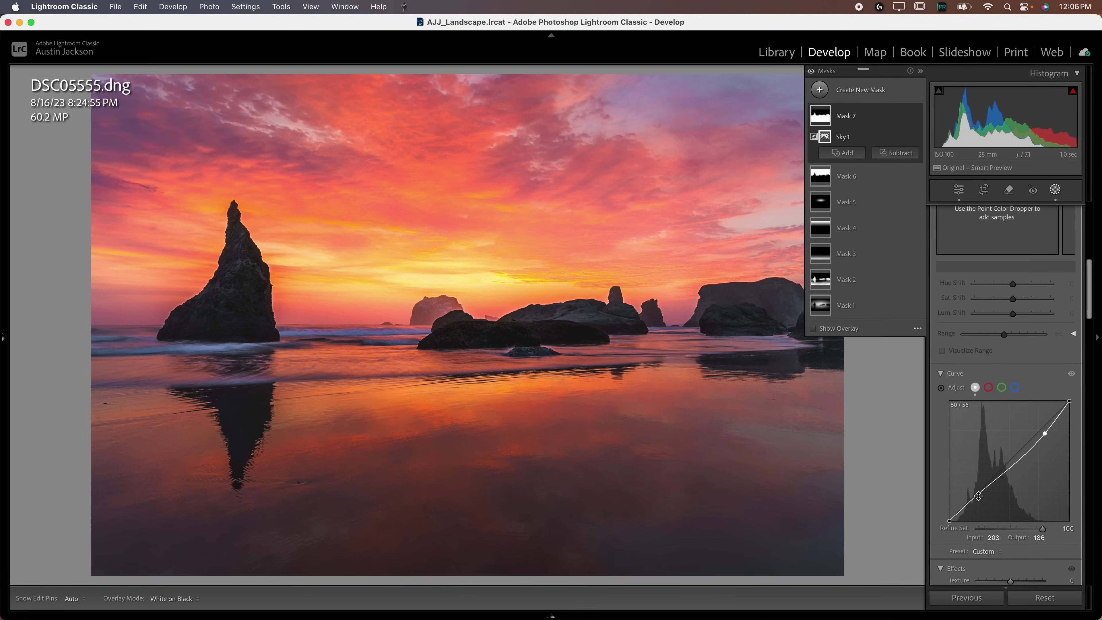
left_click_drag(978, 496, 976, 493)
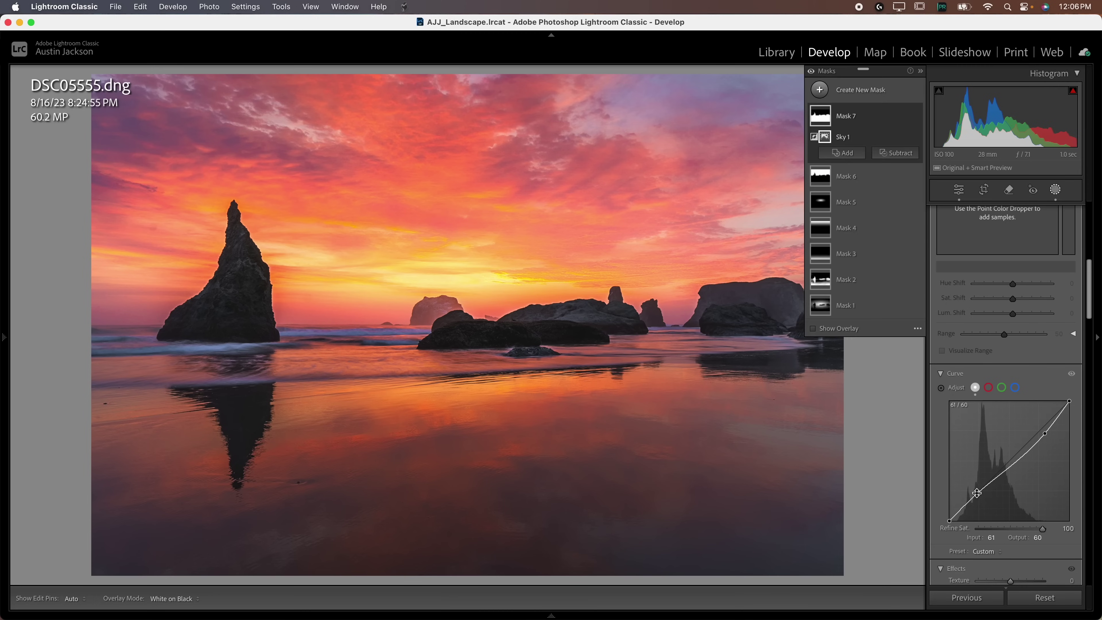
scroll(971, 421, "up", 10)
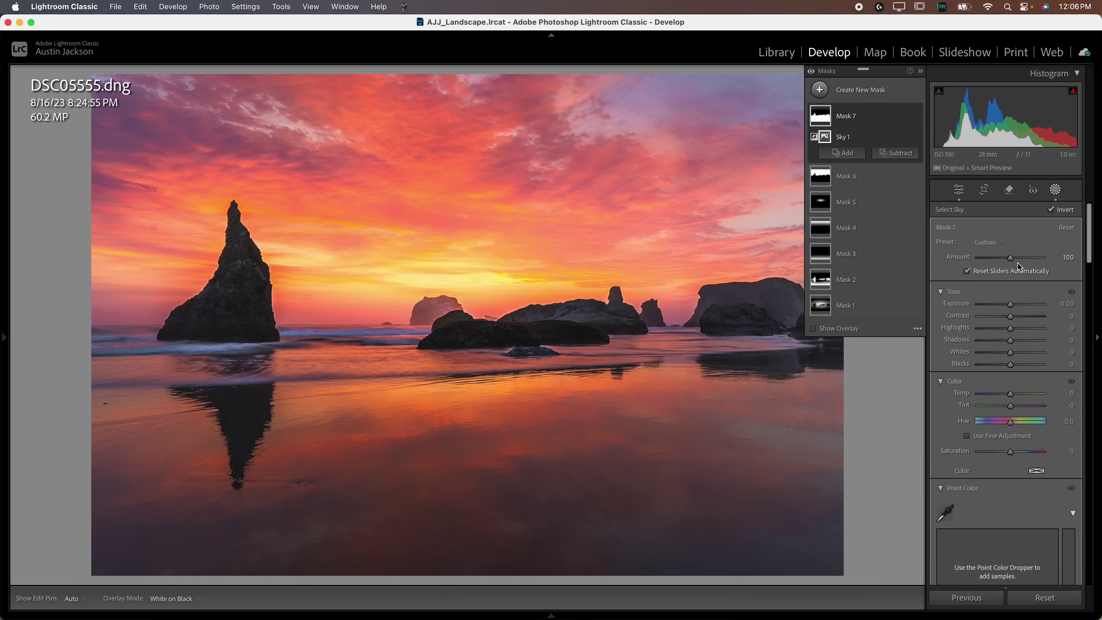
left_click_drag(1009, 306, 1010, 309)
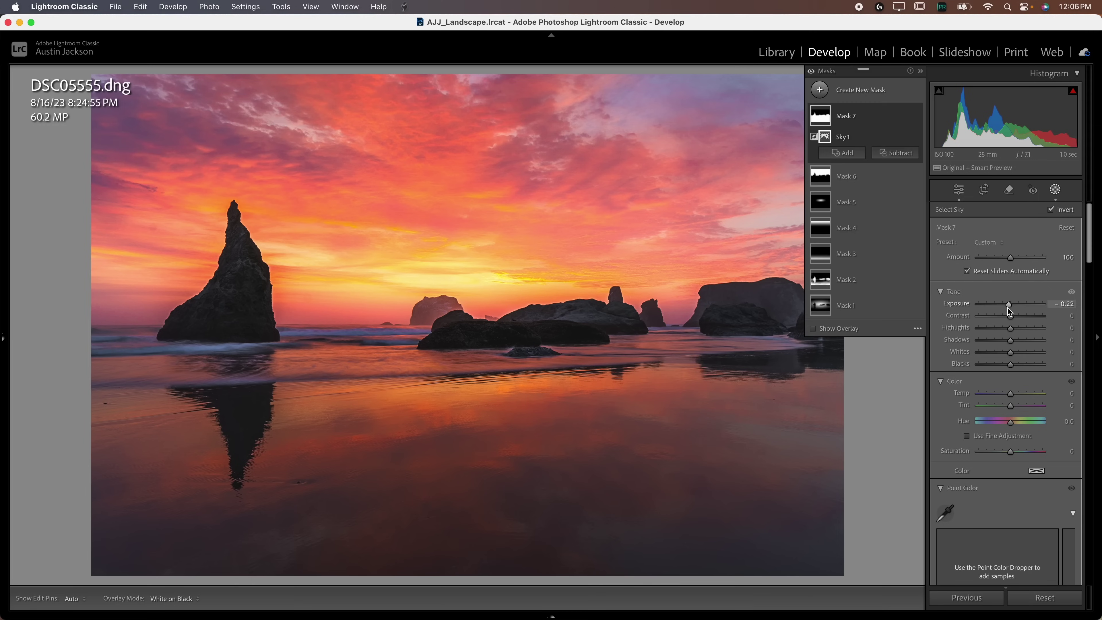
left_click(1054, 191)
left_click(1054, 193)
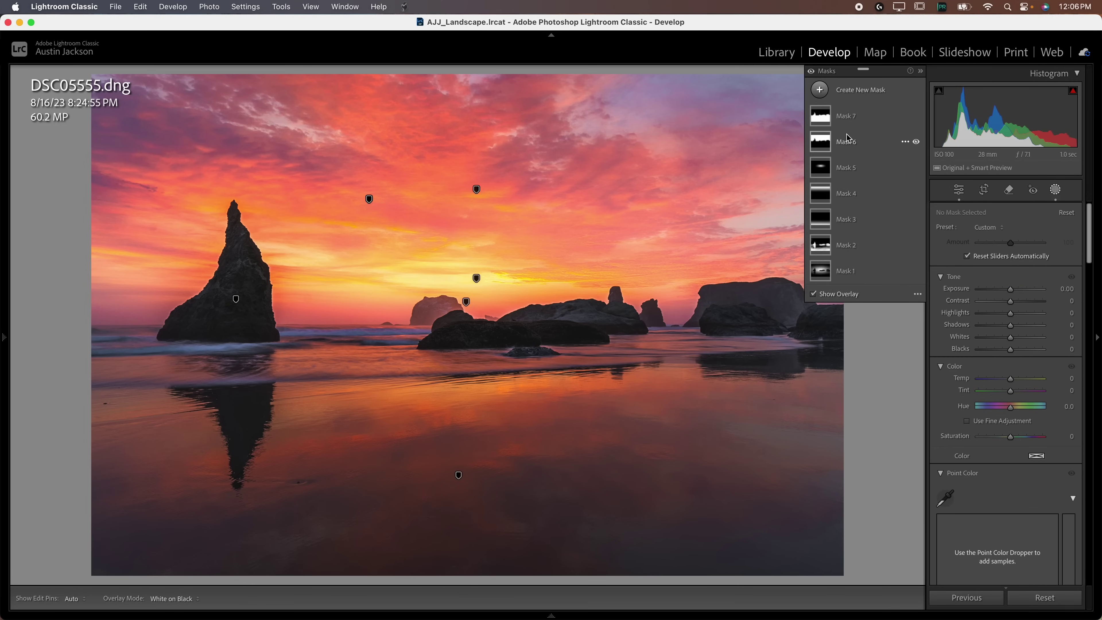
Step: Toggle all mask adjustments off and on to compare, leaving them enabled
left_click(811, 72)
left_click(811, 72)
left_click(810, 72)
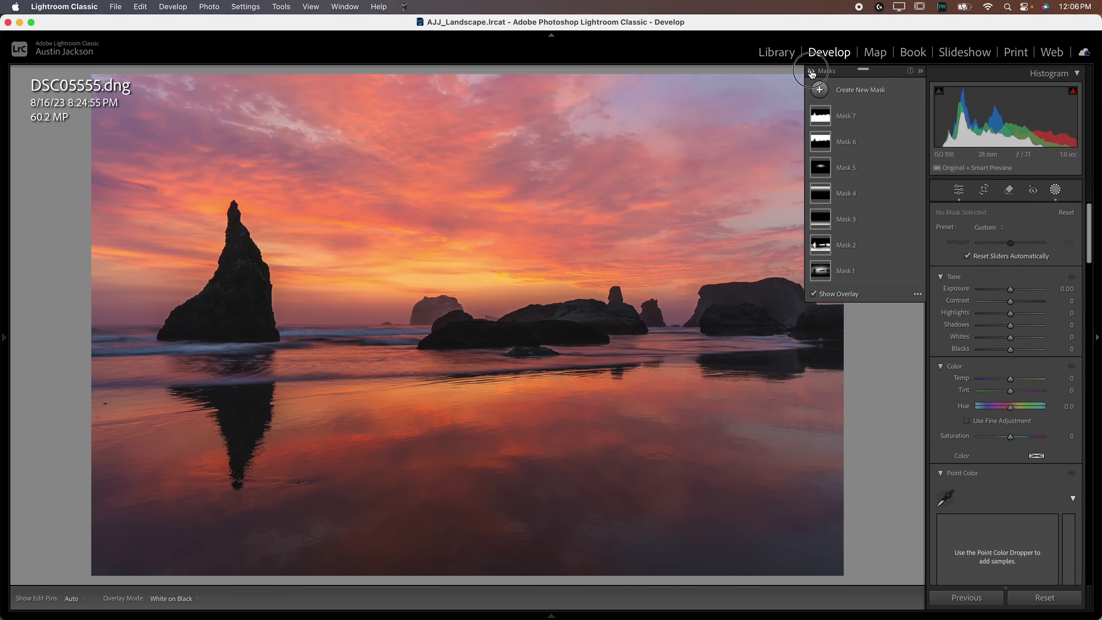
left_click(811, 72)
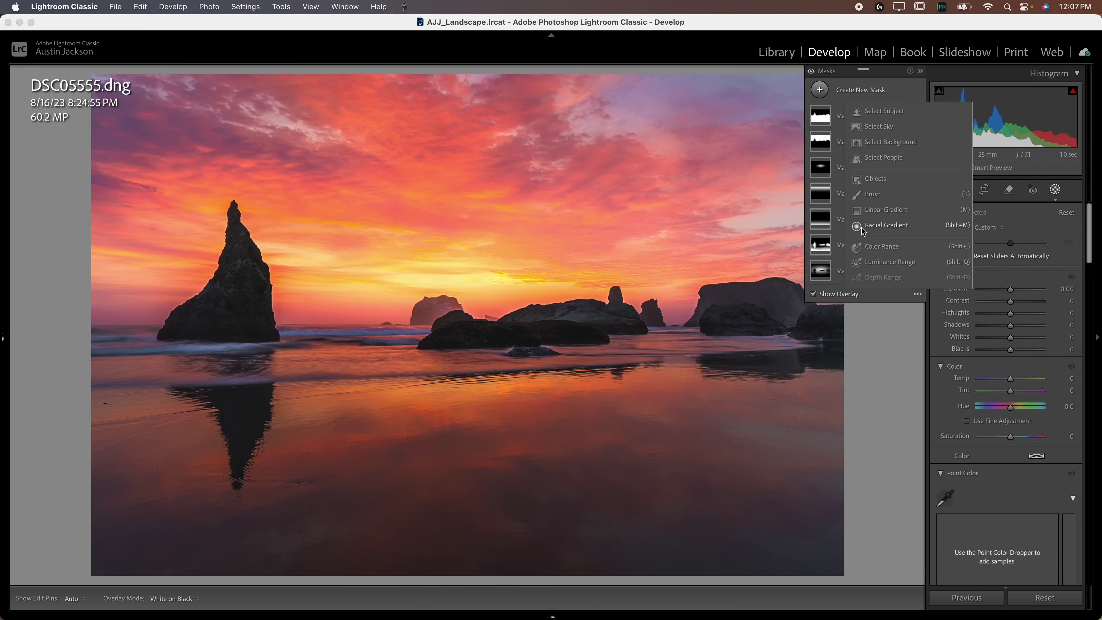
Step: Draw a large radial gradient from the photo centre and invert Mask 8 to affect the edges
left_click(885, 225)
left_click_drag(241, 180, 482, 301)
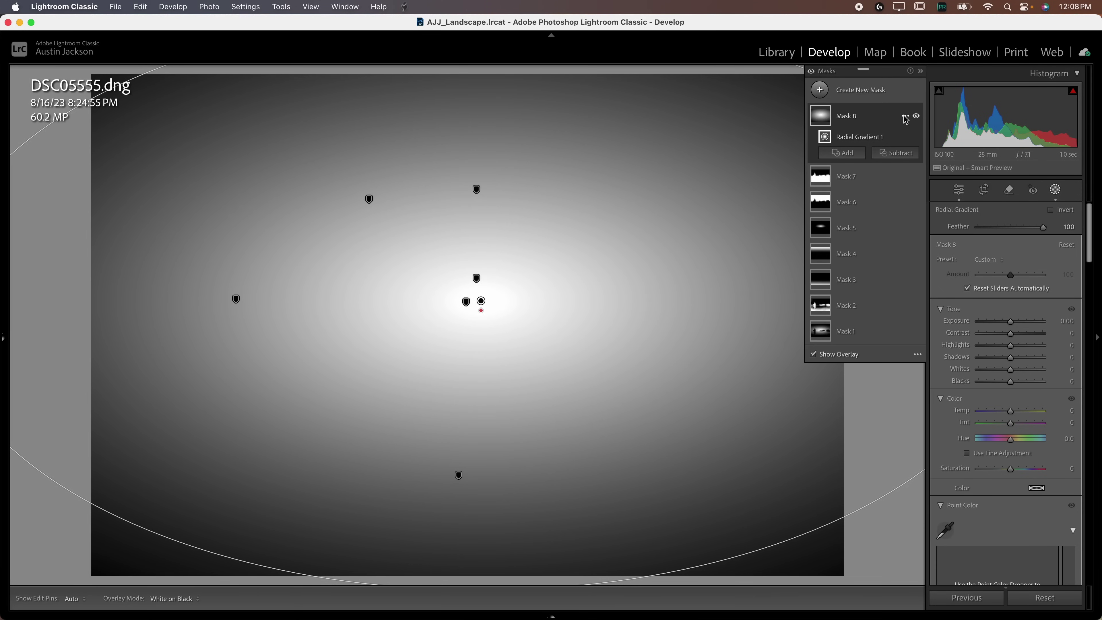
left_click(906, 116)
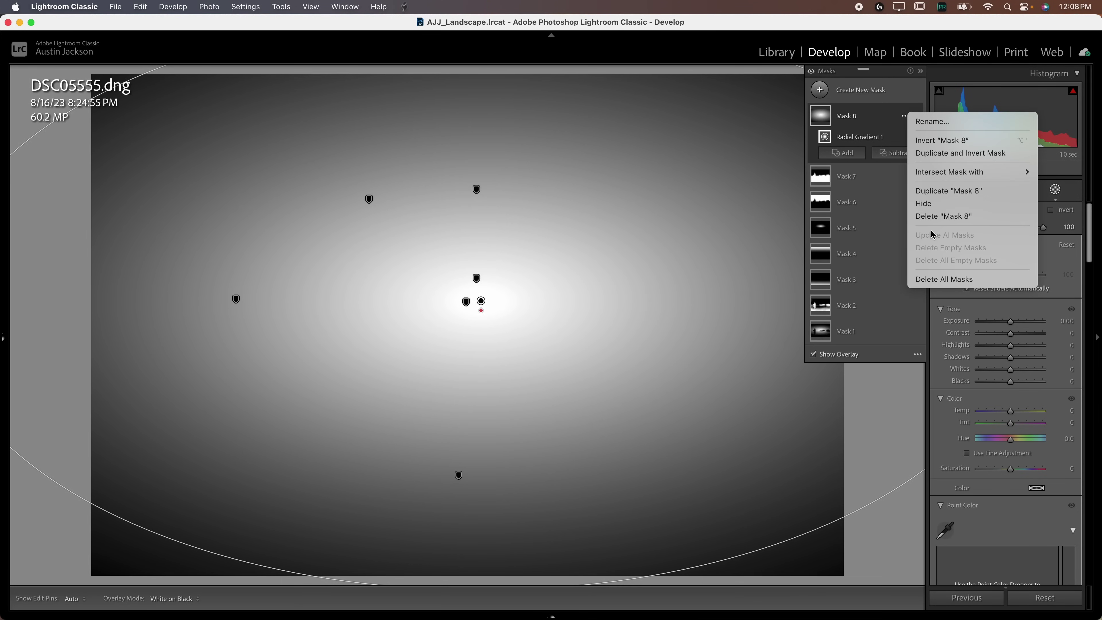
left_click(941, 140)
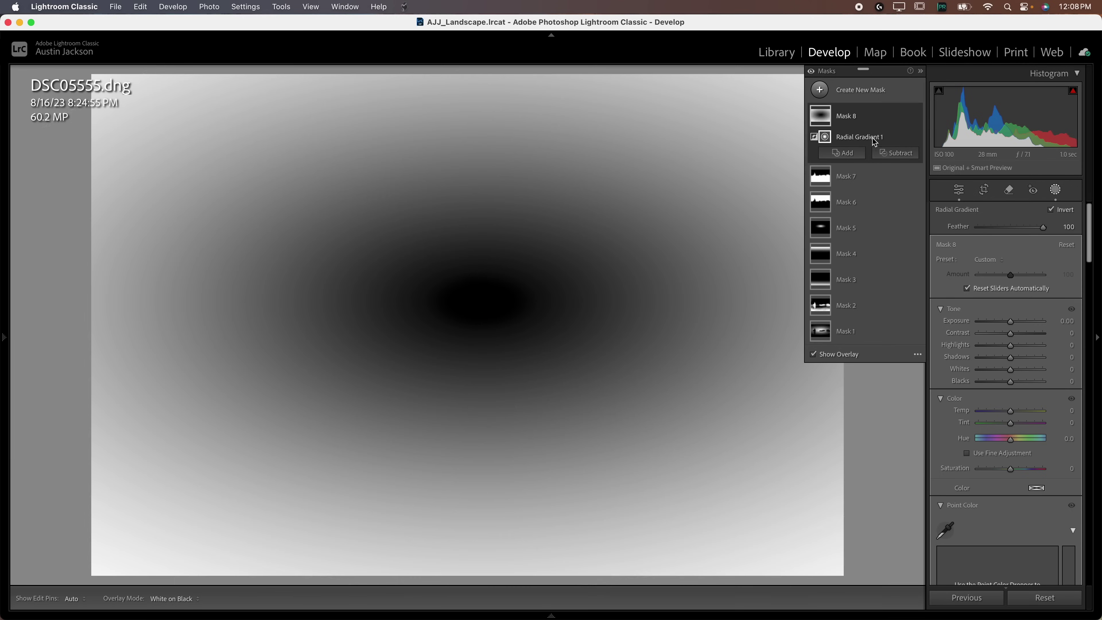
Step: Lower Mask 8's feather to 65 and make the radial ellipse wider, taller and shifted slightly
left_click_drag(1043, 227, 1020, 228)
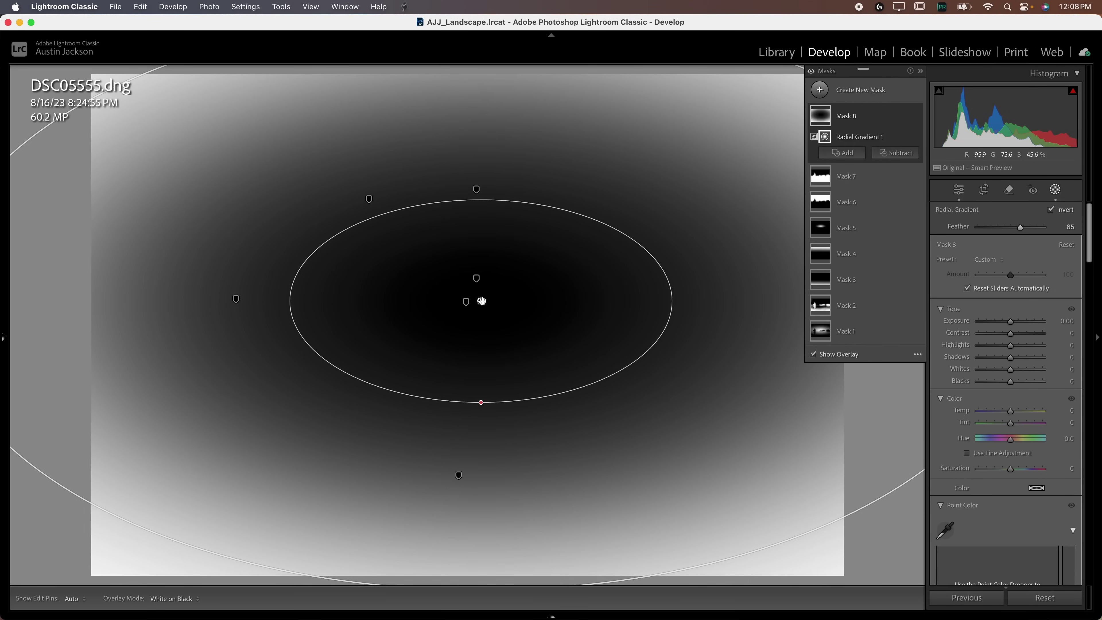
left_click_drag(481, 301, 469, 302)
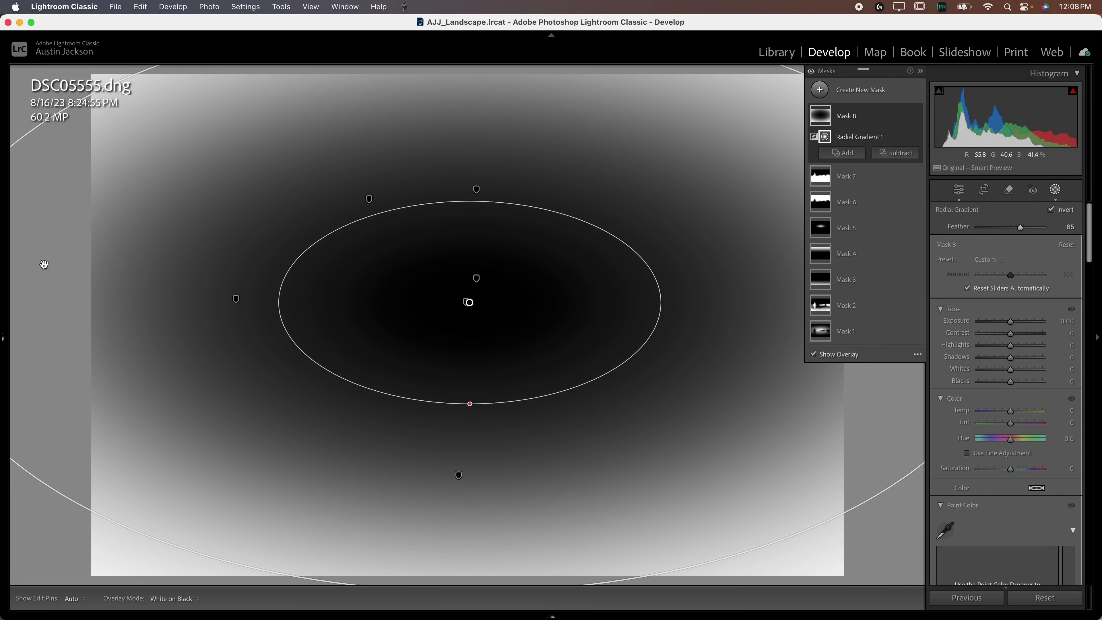
key("super+minus")
key("super+minus")
key("super+minus")
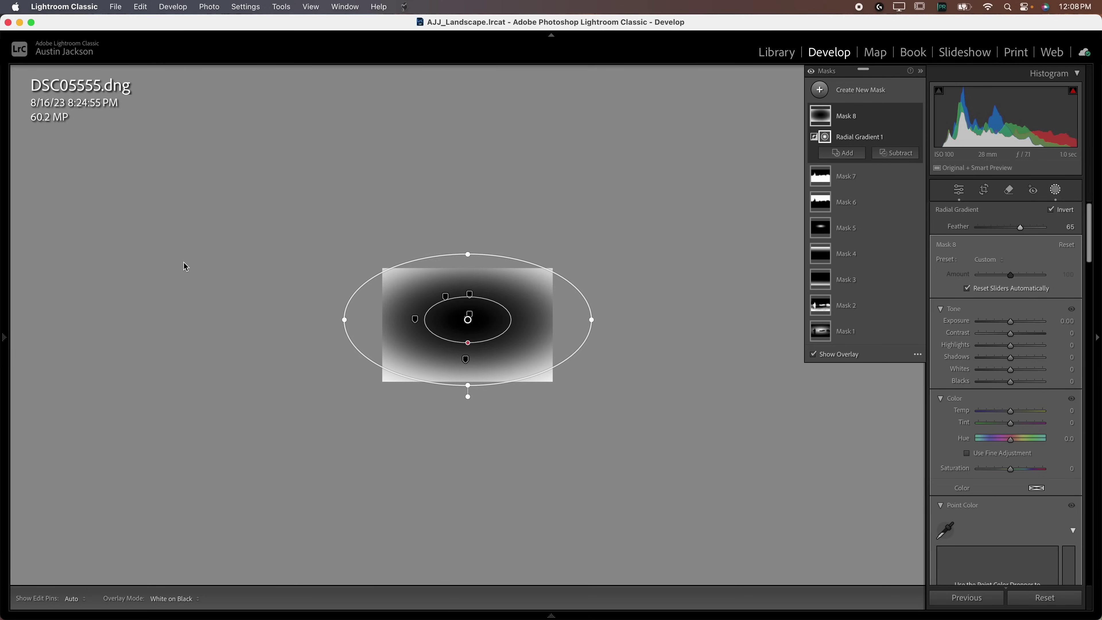
left_click_drag(591, 319, 632, 319)
left_click_drag(466, 385, 467, 404)
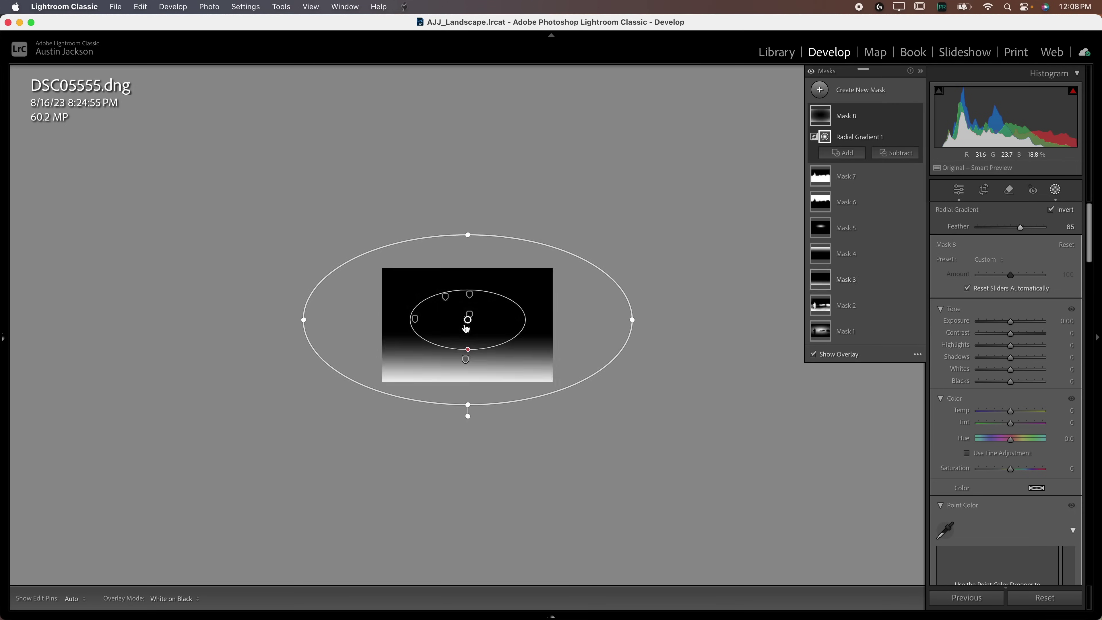
left_click_drag(467, 320, 469, 326)
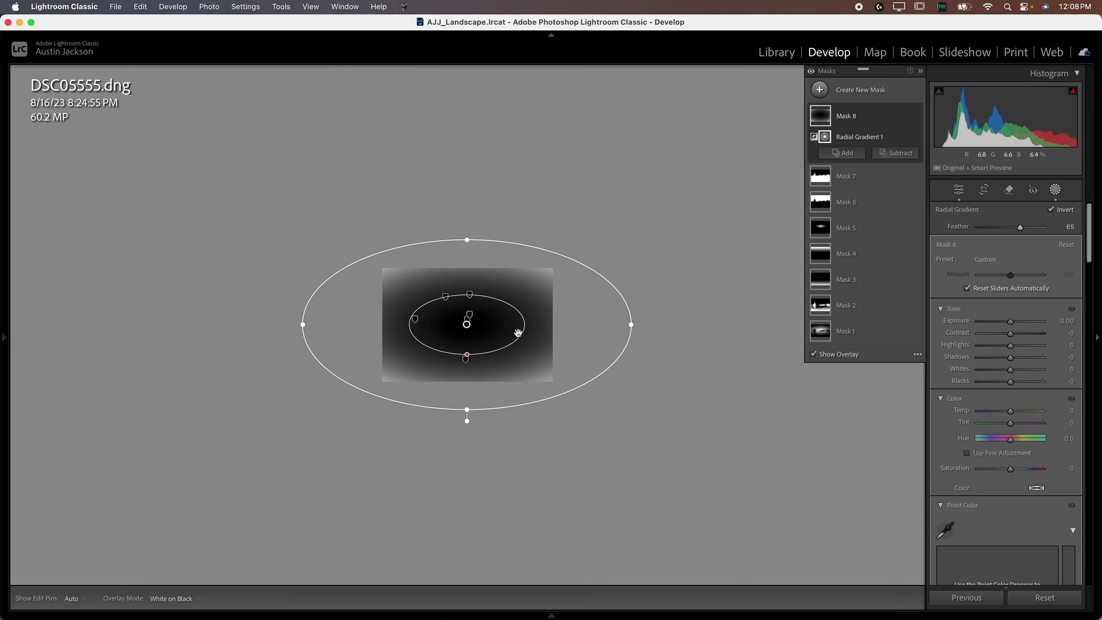
Step: Darken the edges with Mask 8's Exposure at about −1.00, hiding the mask overlay
left_click_drag(1009, 324, 1008, 325)
key("o")
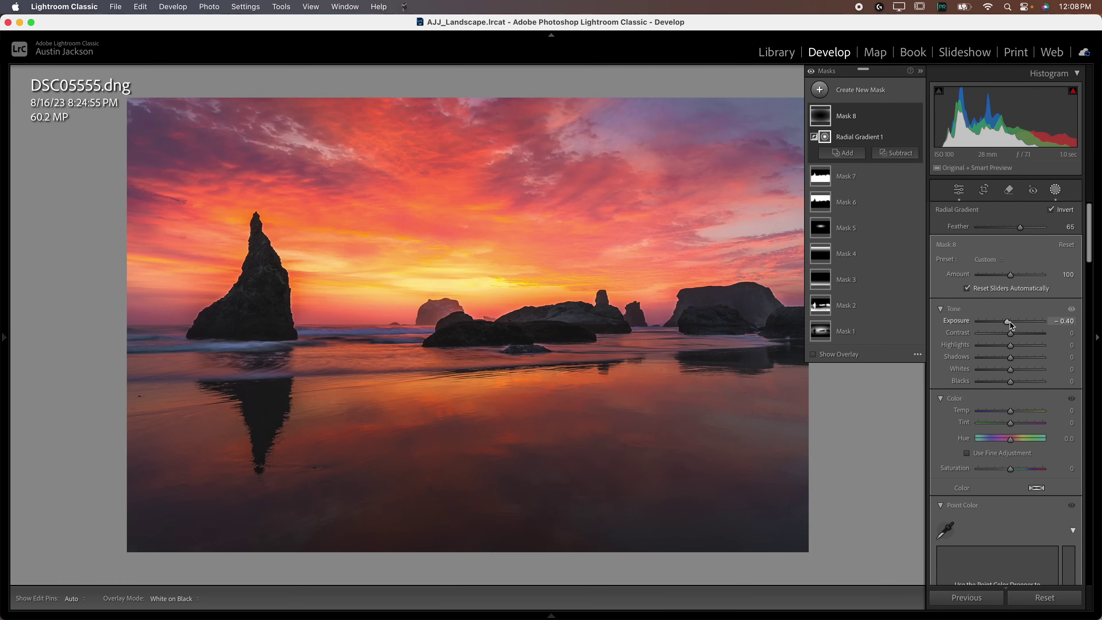
left_click_drag(1009, 325, 996, 324)
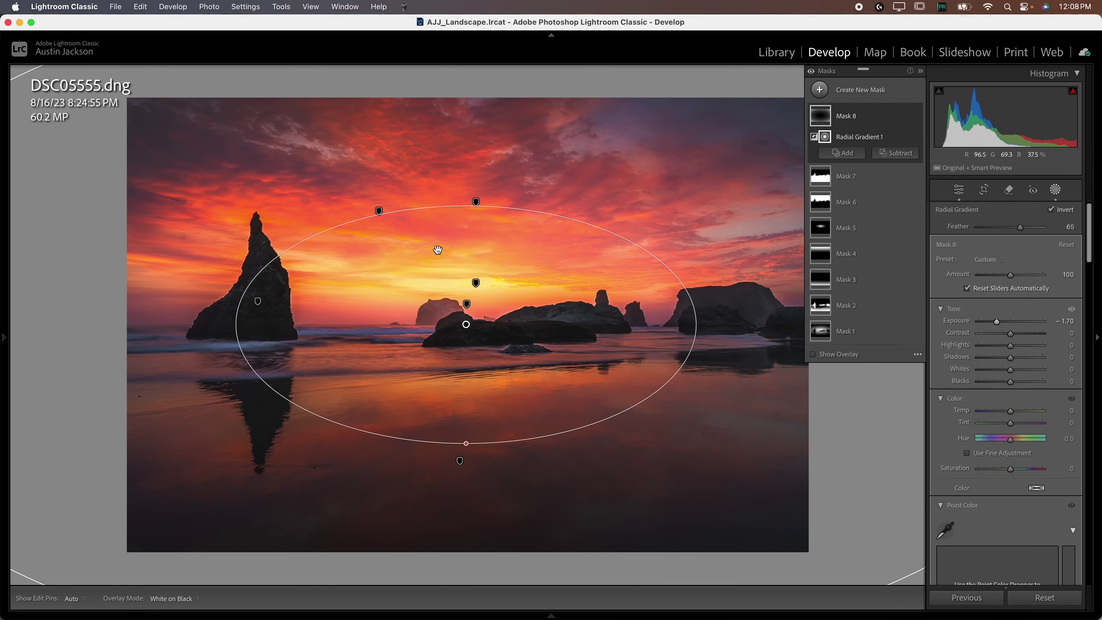
Step: Enlarge the vignette ellipse vertically and horizontally and recentre it slightly
key("super+minus")
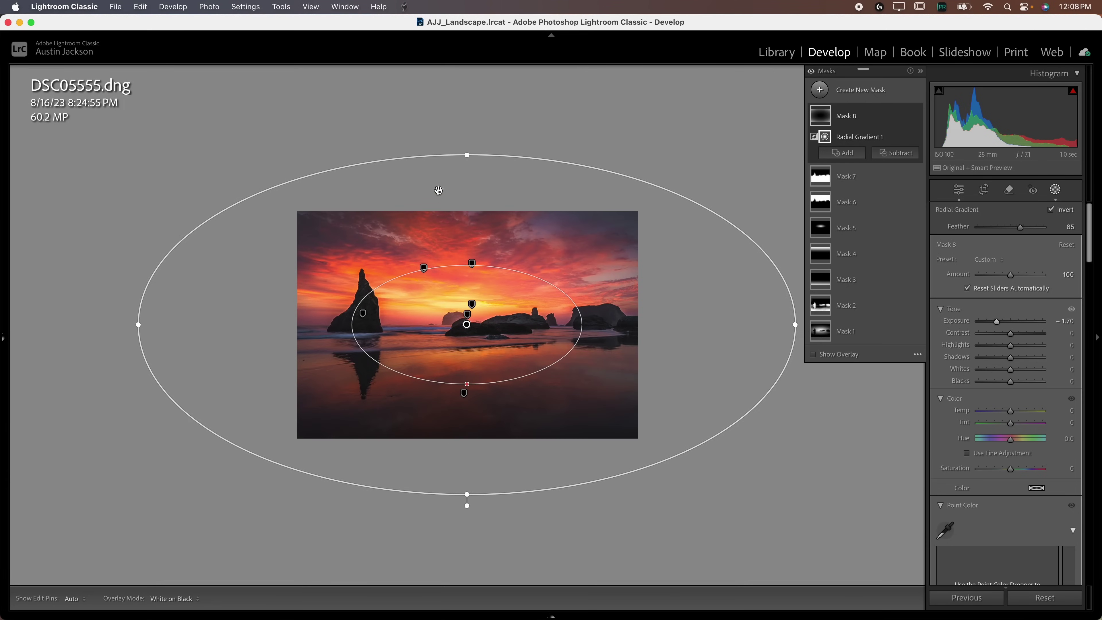
left_click_drag(467, 154, 466, 123)
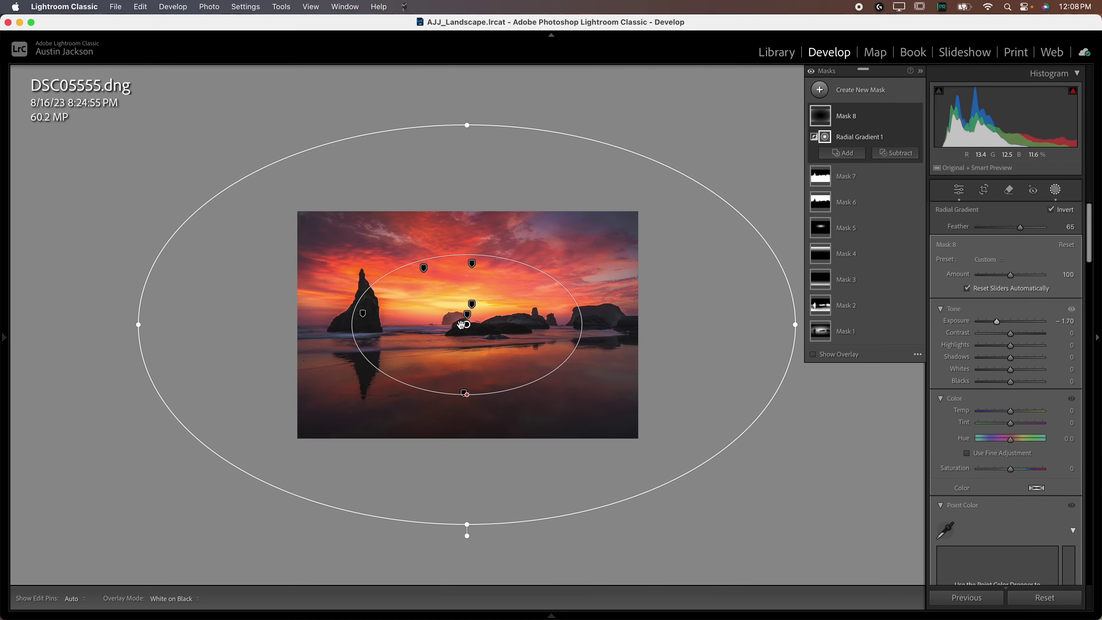
left_click_drag(462, 324, 462, 315)
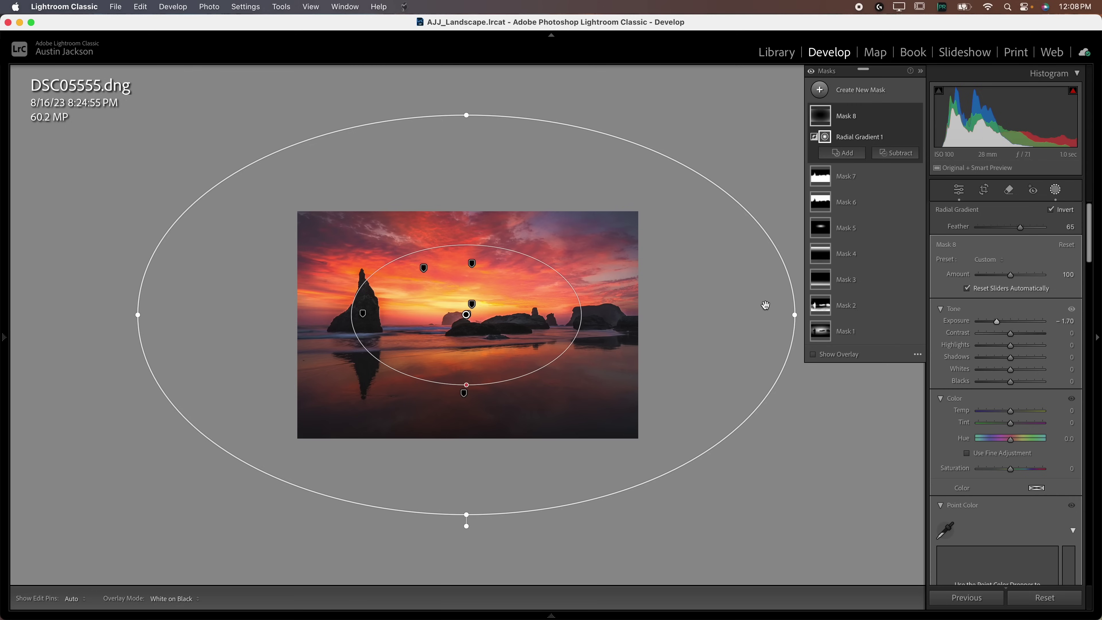
left_click_drag(794, 314, 840, 315)
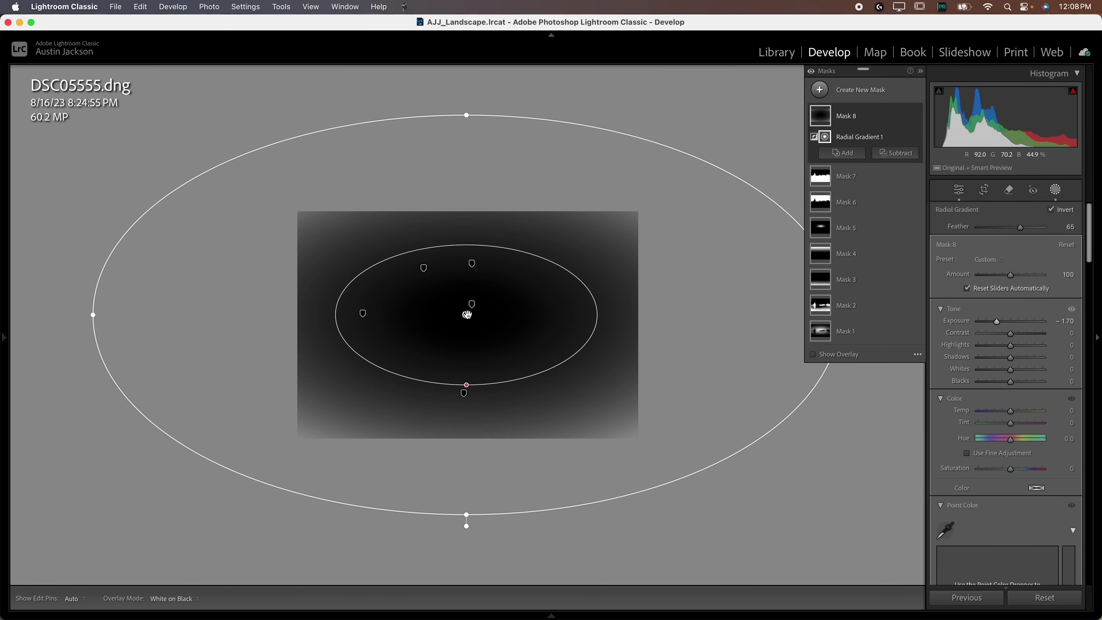
left_click_drag(467, 314, 465, 315)
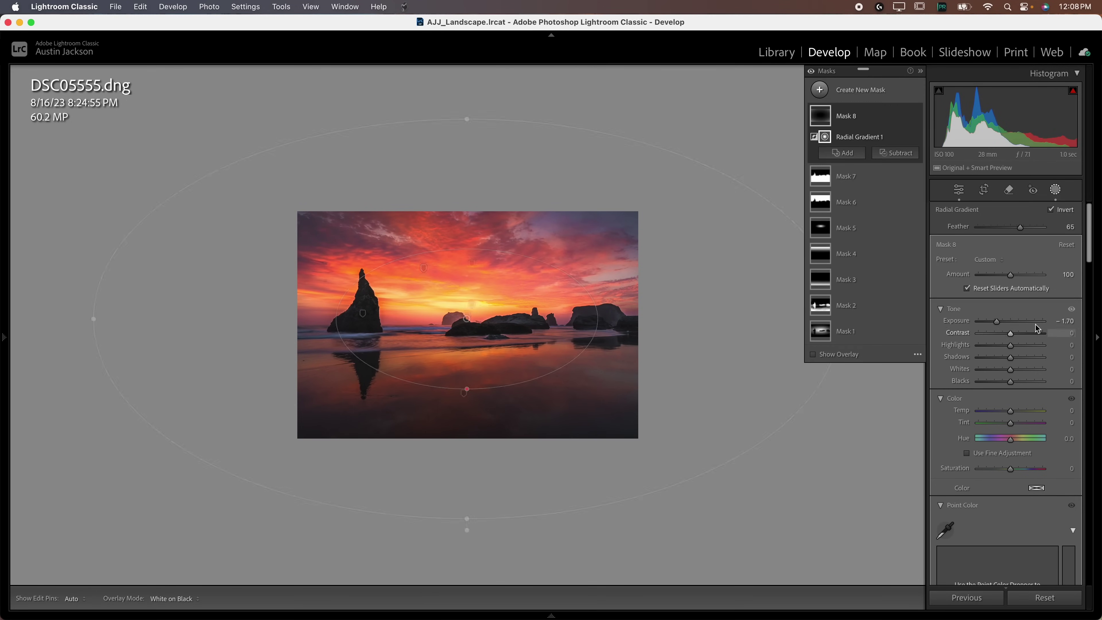
Step: Set Mask 8 to Exposure −1.13 and Highlights +25, toggling it to compare
left_click_drag(998, 324, 1002, 323)
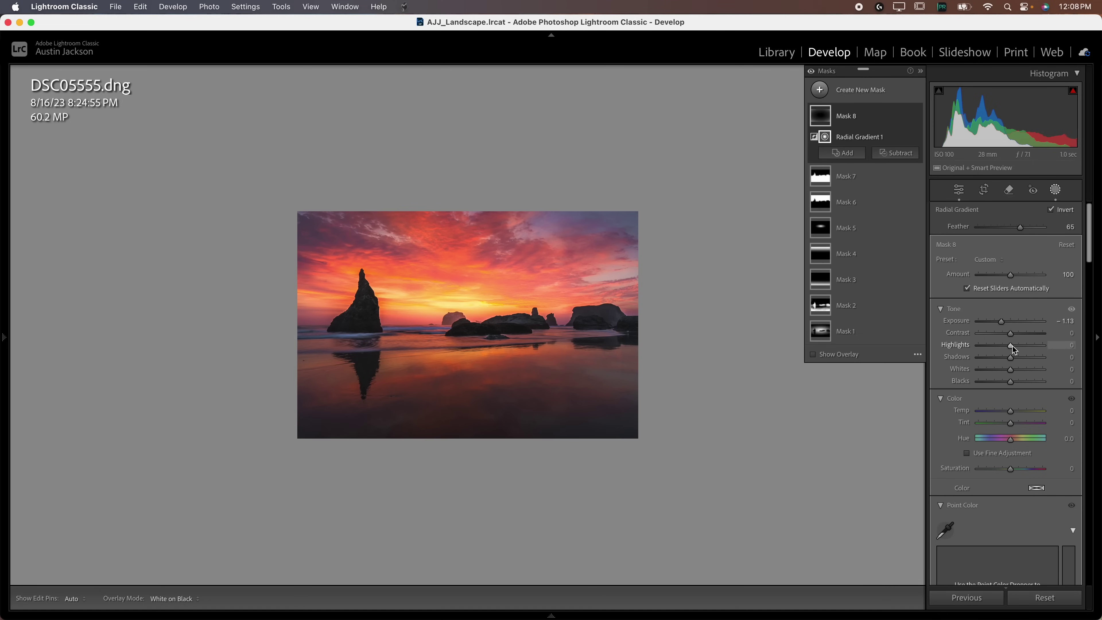
left_click_drag(1013, 350, 1020, 348)
left_click(918, 116)
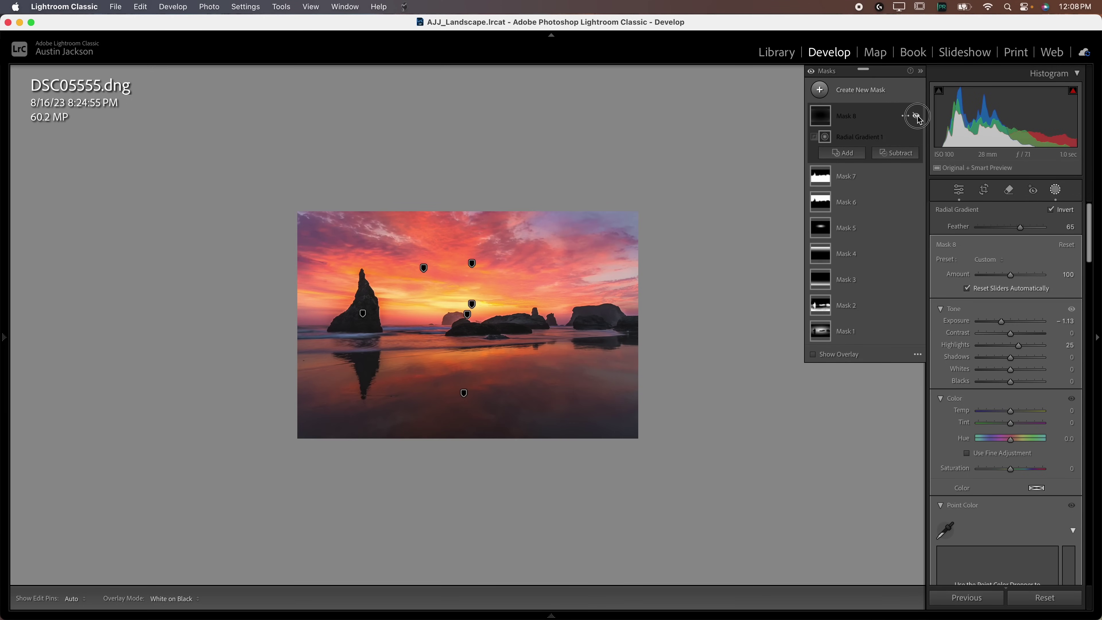
left_click(918, 116)
left_click(918, 116)
left_click(917, 116)
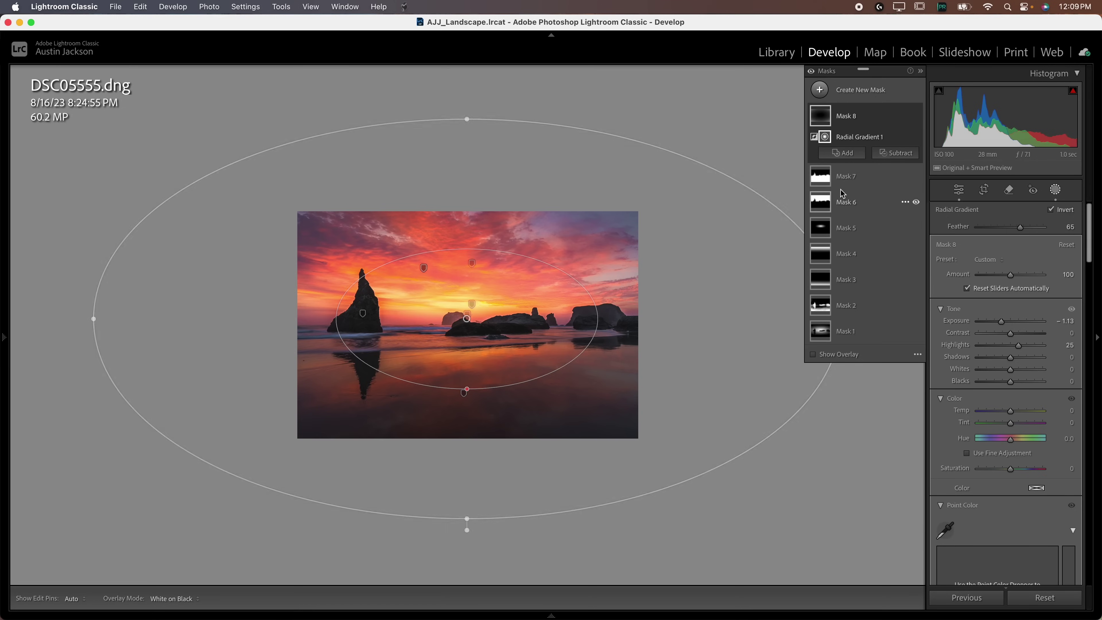
Step: Add a new radial gradient mask (Mask 9) centred on the photo
left_click(842, 96)
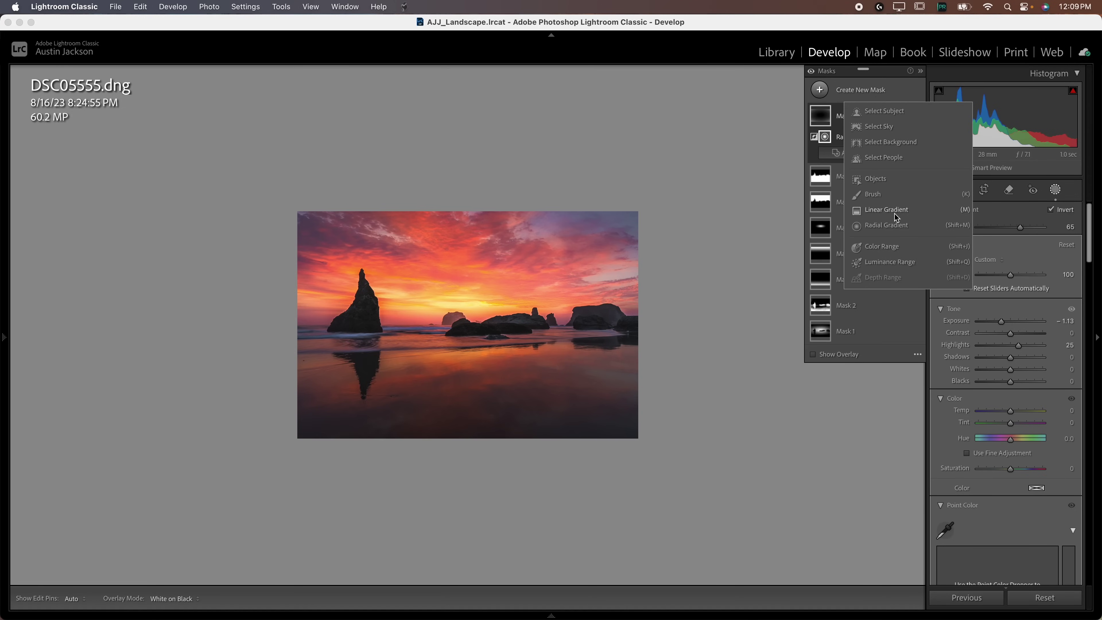
left_click(895, 225)
left_click_drag(358, 258, 573, 364)
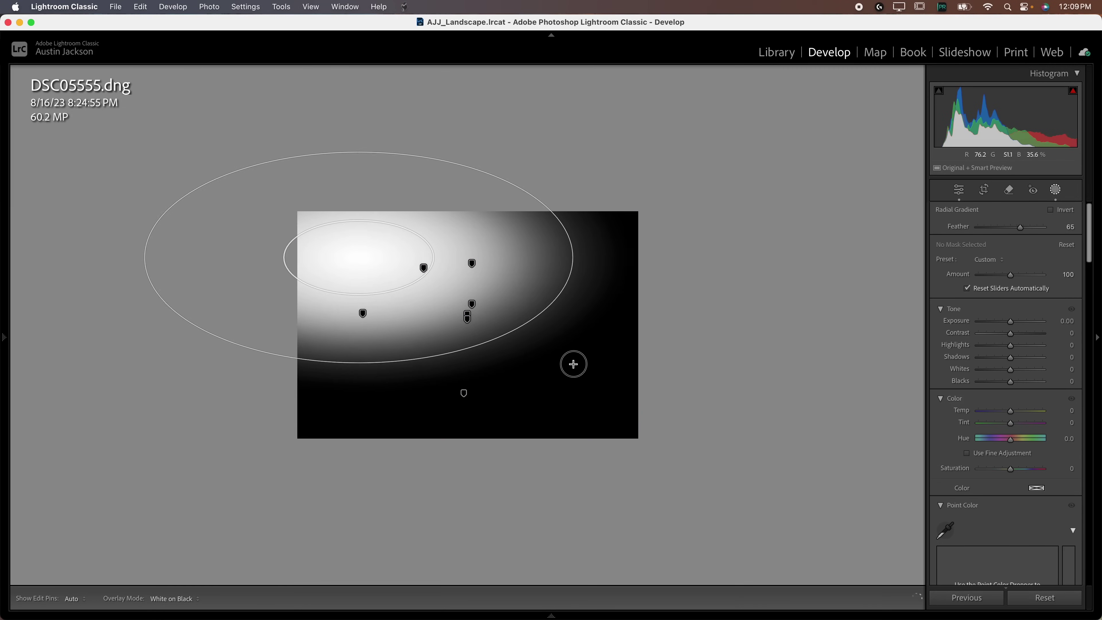
mouse_move(369, 260)
left_mouse_down()
mouse_move(450, 320)
mouse_move(464, 319)
left_mouse_up()
Step: Give Mask 9 Exposure +0.25 and Highlights −49, compare it, and nudge it slightly
left_click_drag(1010, 321, 994, 349)
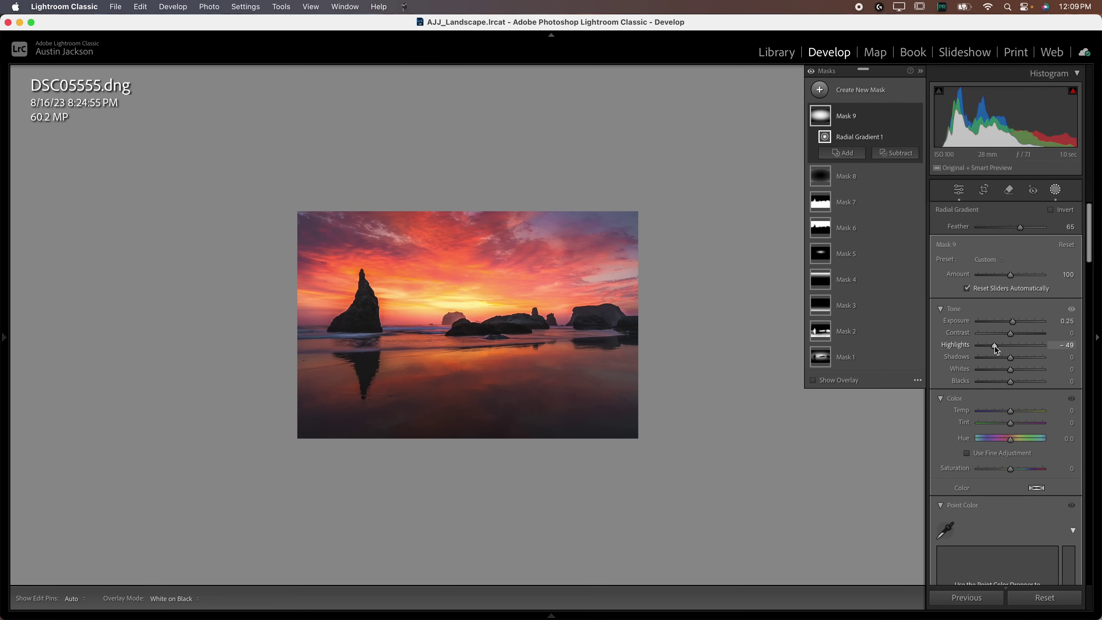
left_click(916, 116)
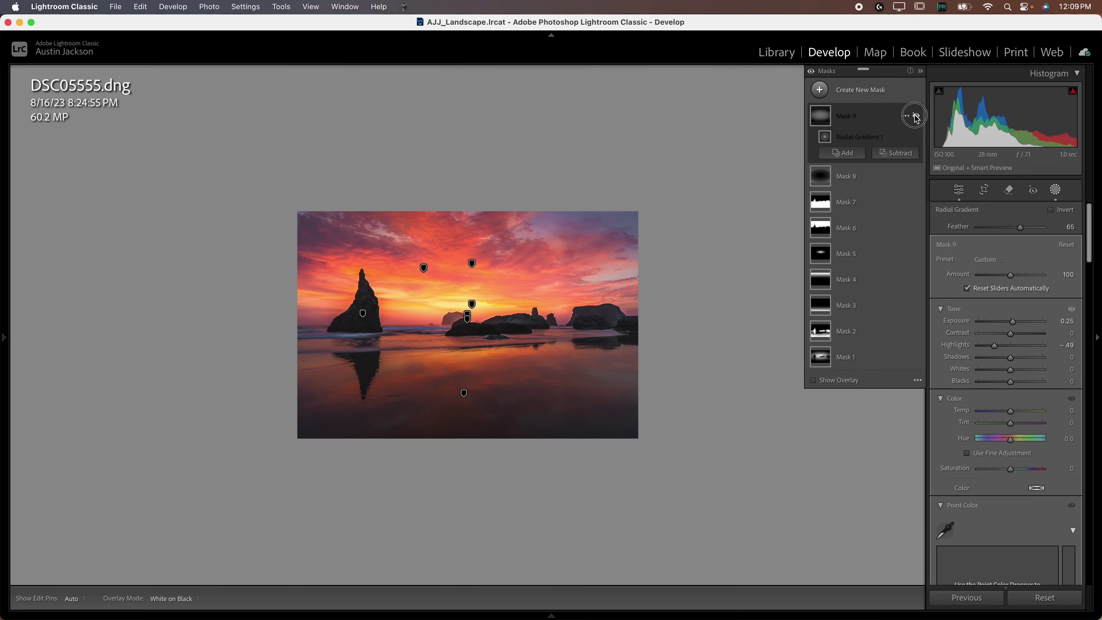
left_click(916, 116)
left_click(916, 117)
left_click(916, 116)
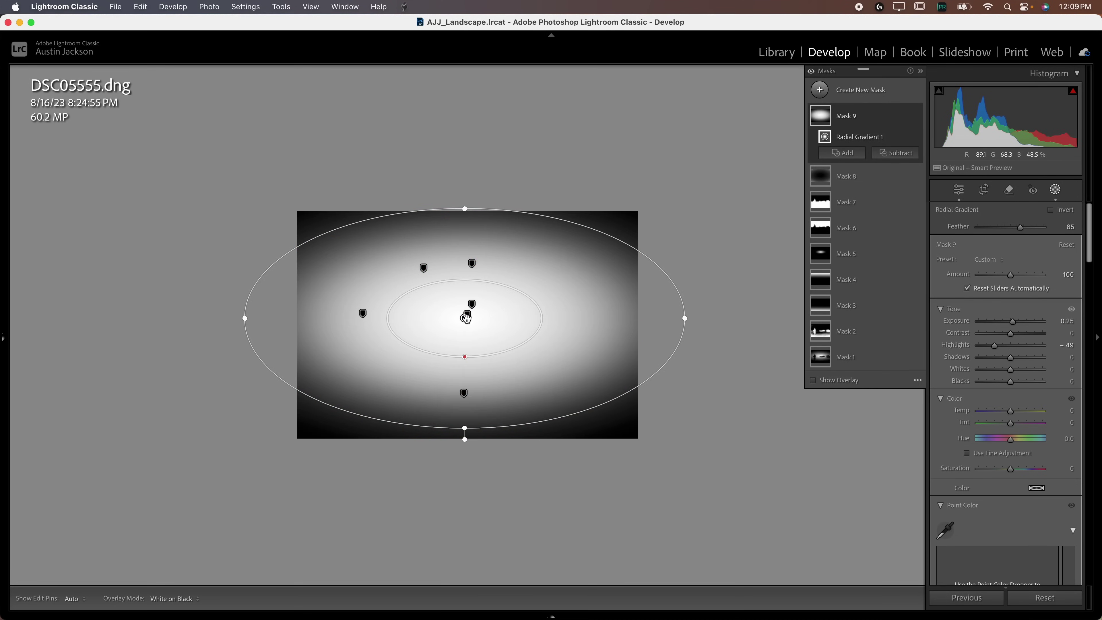
left_click_drag(468, 318, 470, 323)
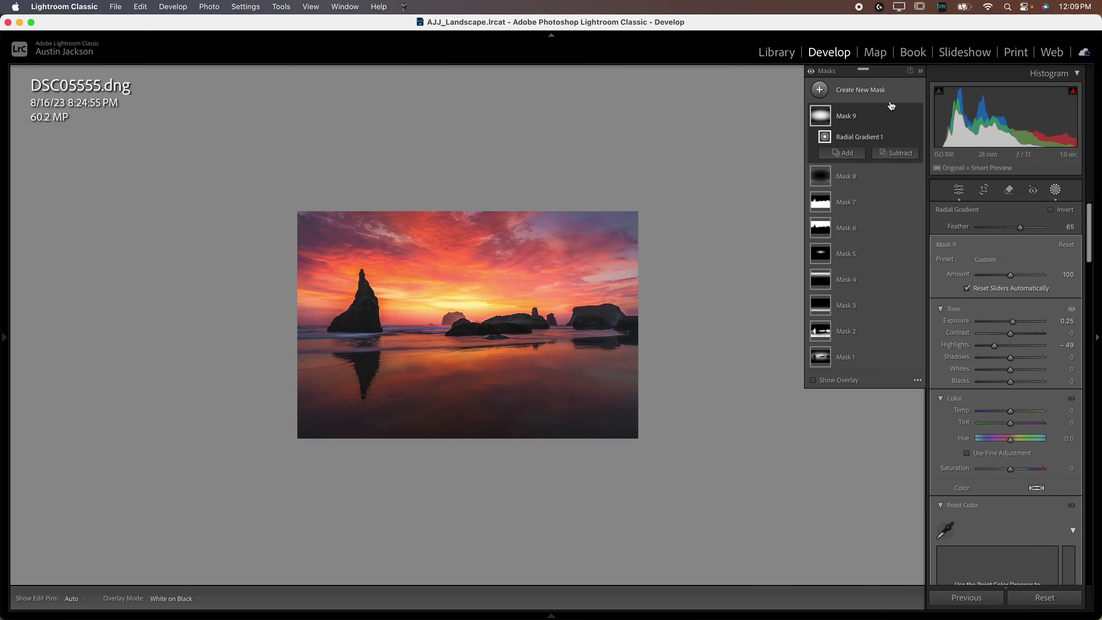
key("super+equal")
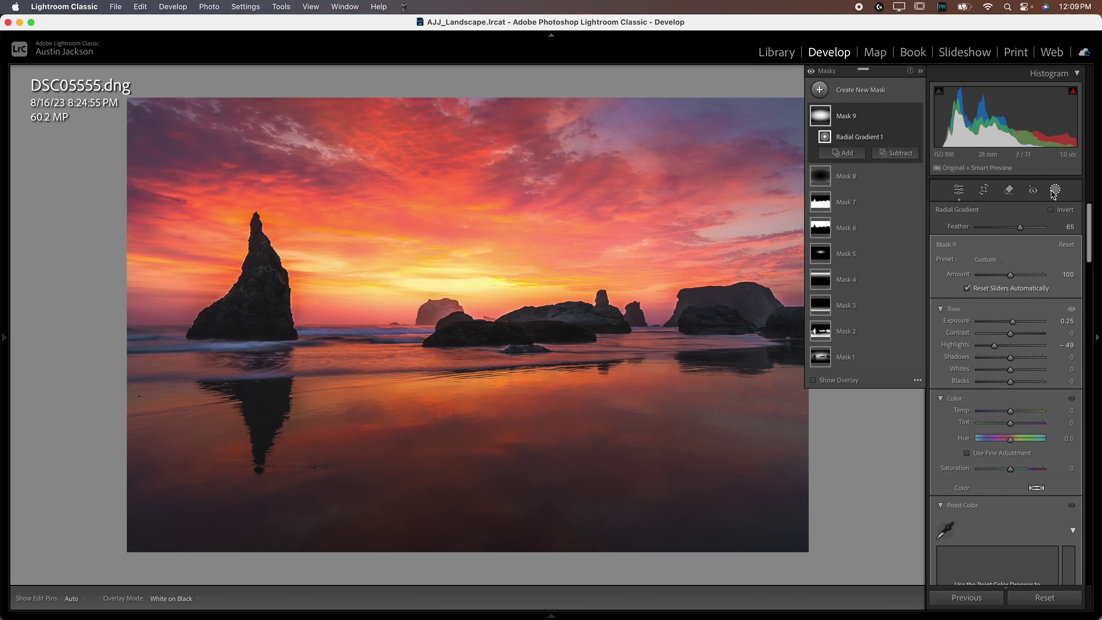
Step: Reset the global Vibrance and Saturation to 0
left_click(959, 194)
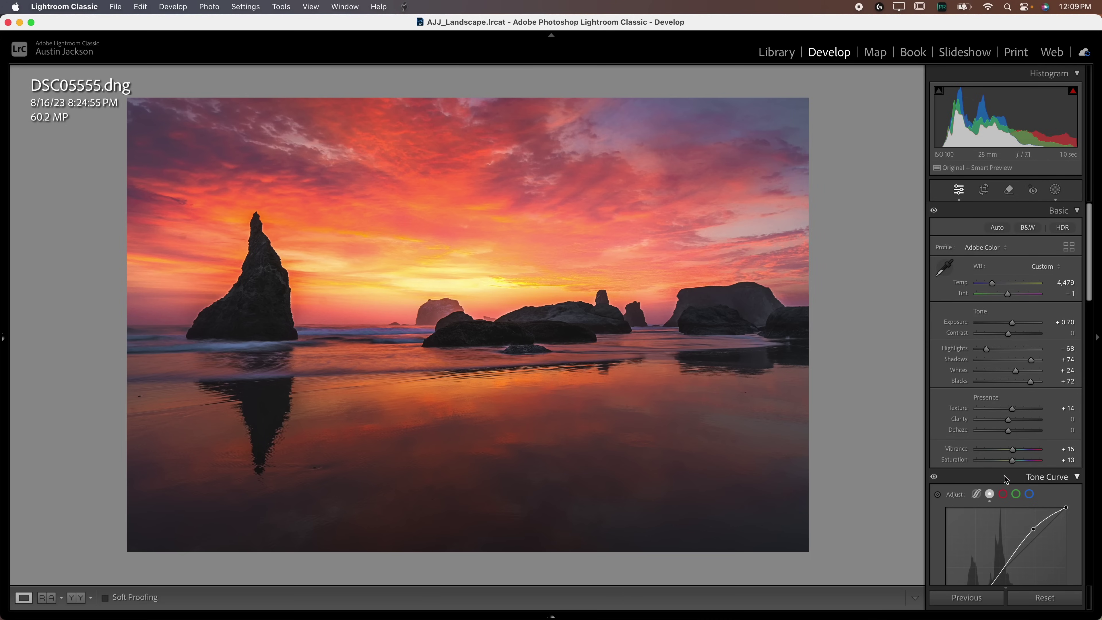
left_click(1061, 451)
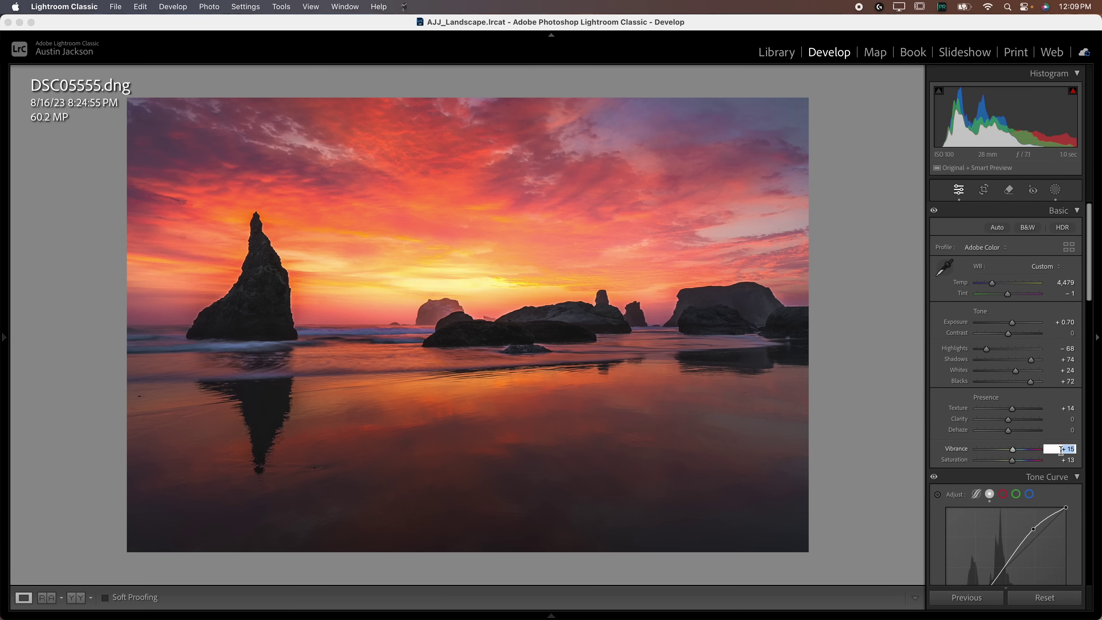
type("0")
key("Tab")
type("0")
key("Tab")
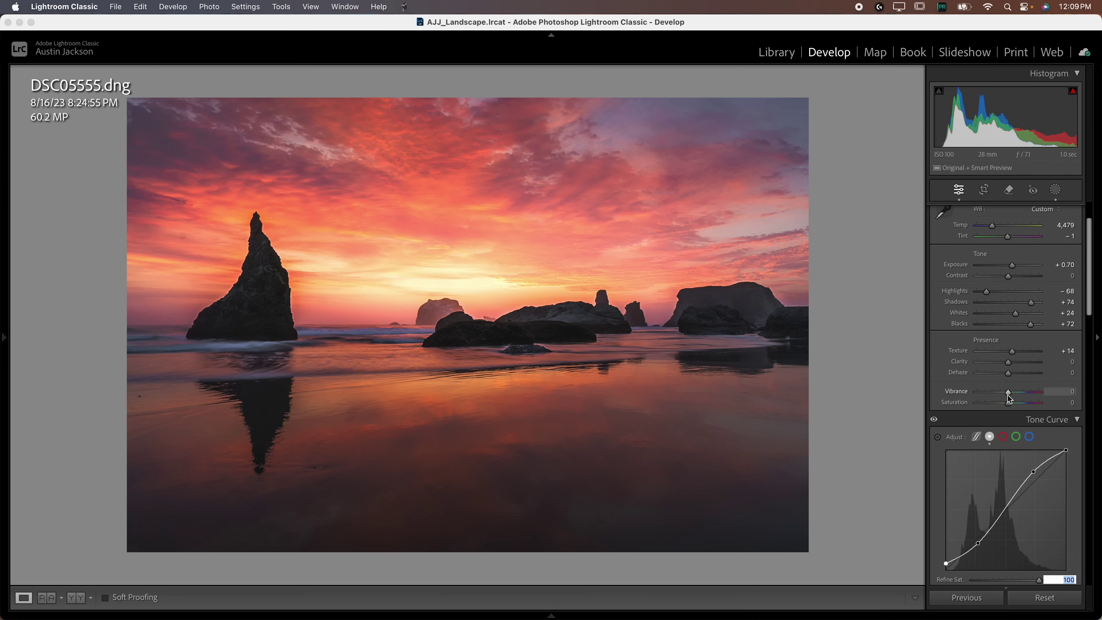
Step: Raise Vibrance to +29, reduce Shadows to +47, and lower the upper tone-curve point
left_click_drag(1009, 394, 1018, 395)
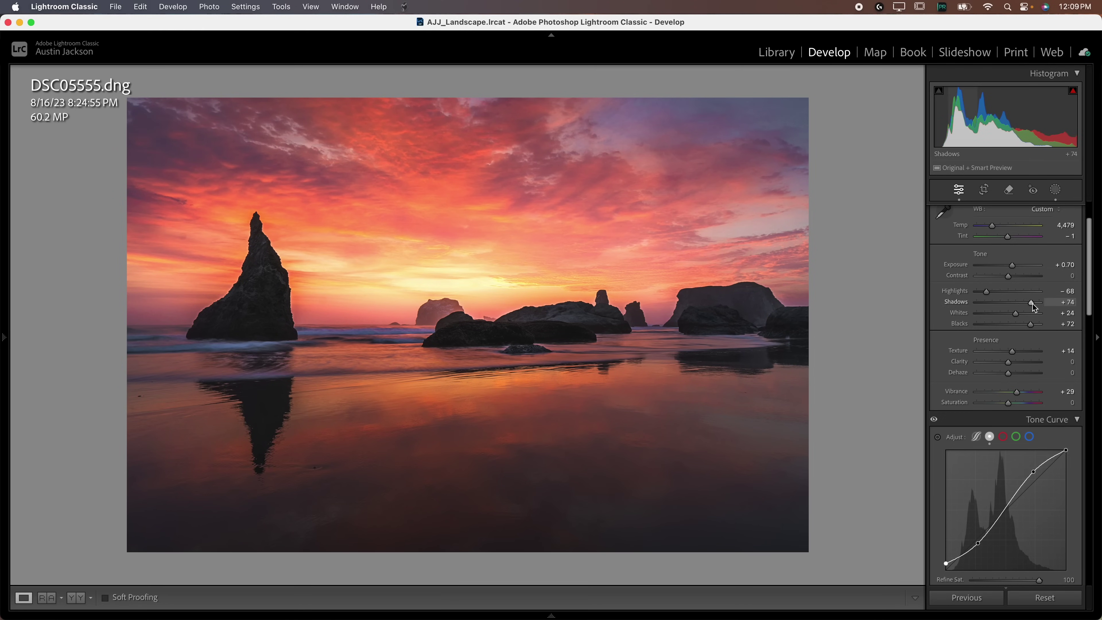
mouse_move(1031, 303)
left_mouse_down()
mouse_move(977, 295)
mouse_move(1016, 316)
left_mouse_up()
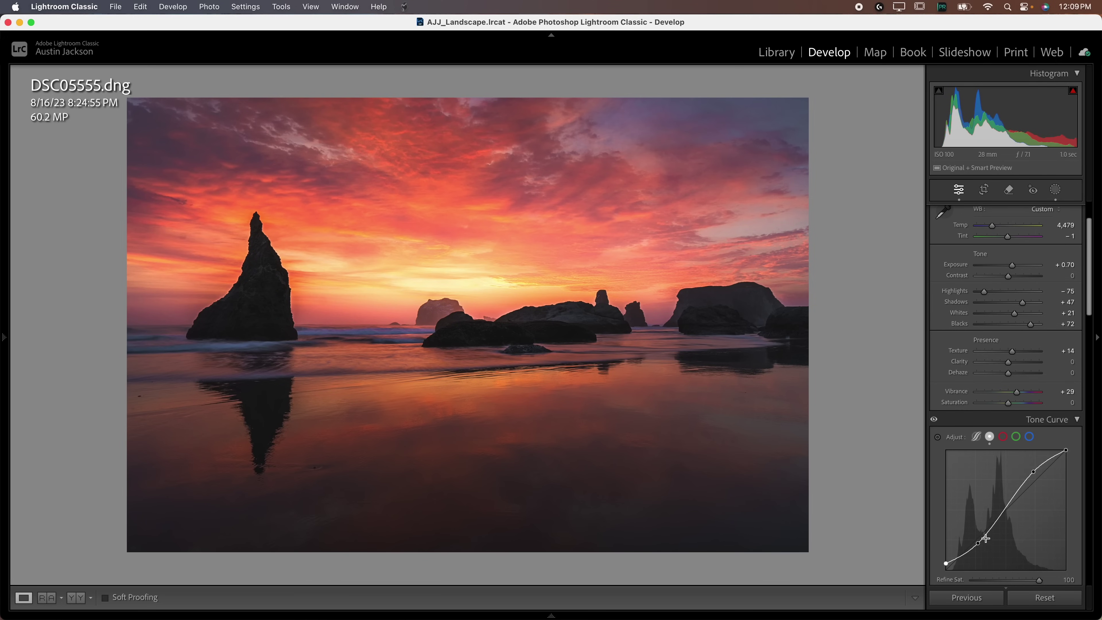
left_click_drag(1033, 471, 1034, 472)
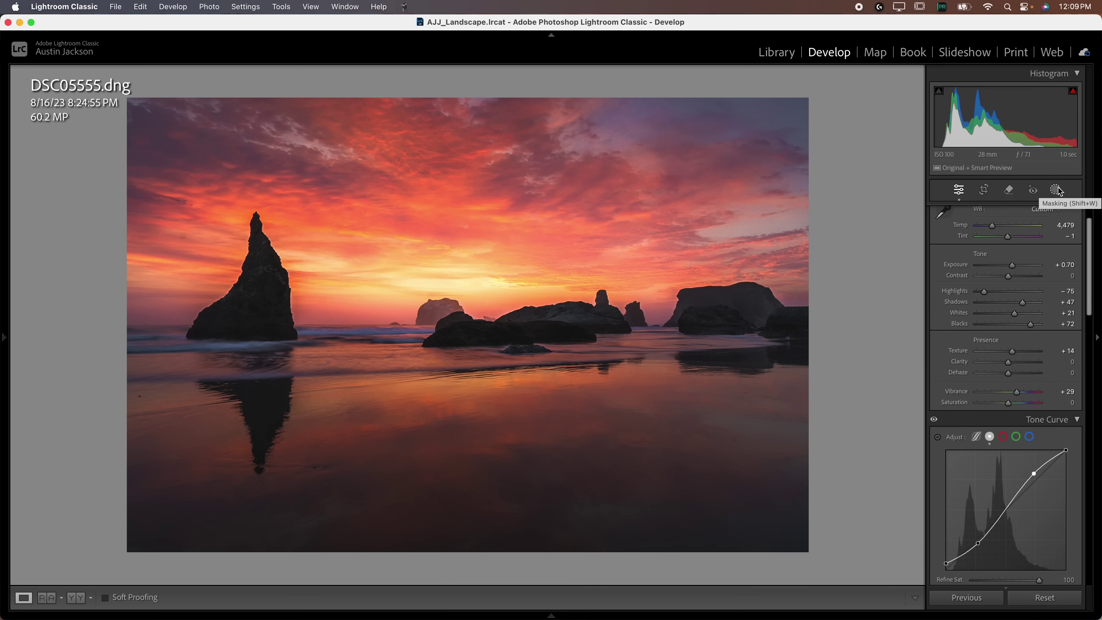
key("backslash")
key("backslash")
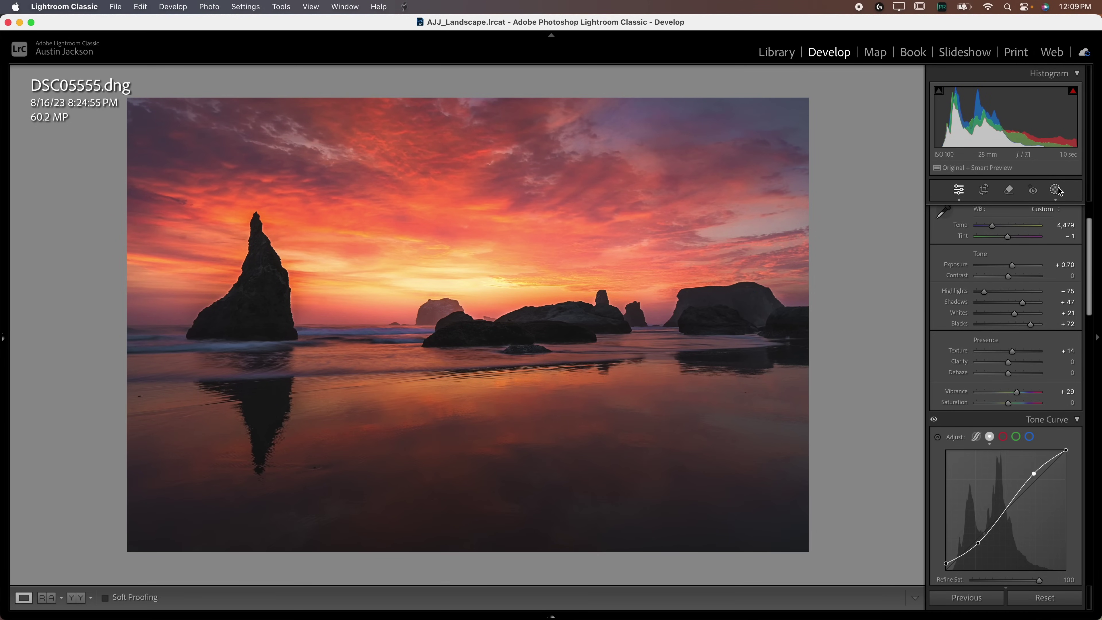
key("backslash")
key("backslash")
left_click(1057, 191)
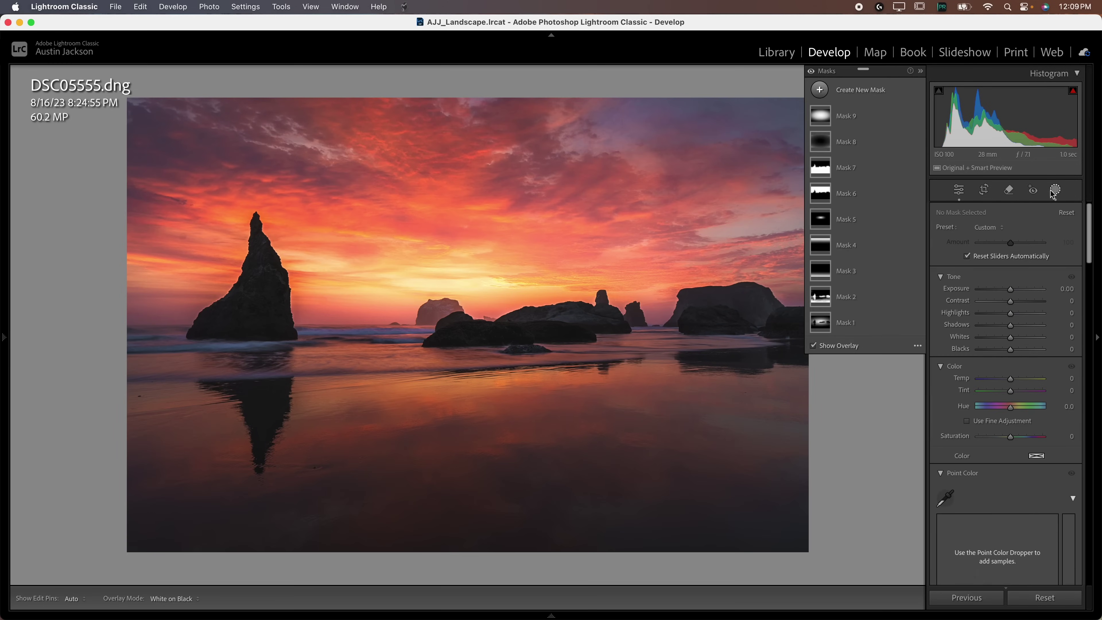
left_click(811, 71)
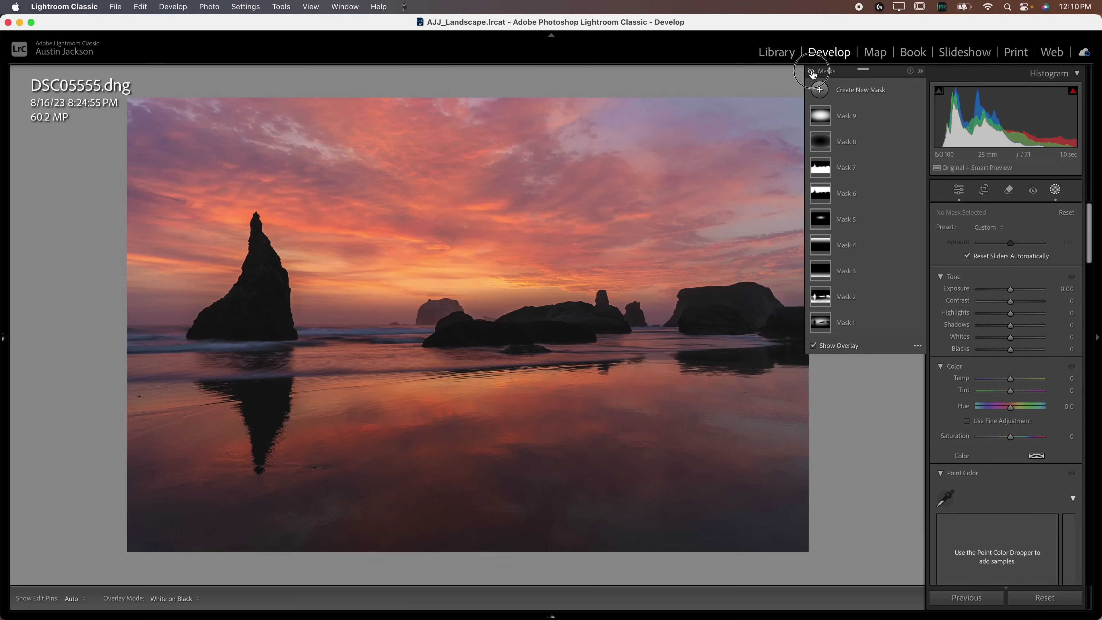
left_click(811, 72)
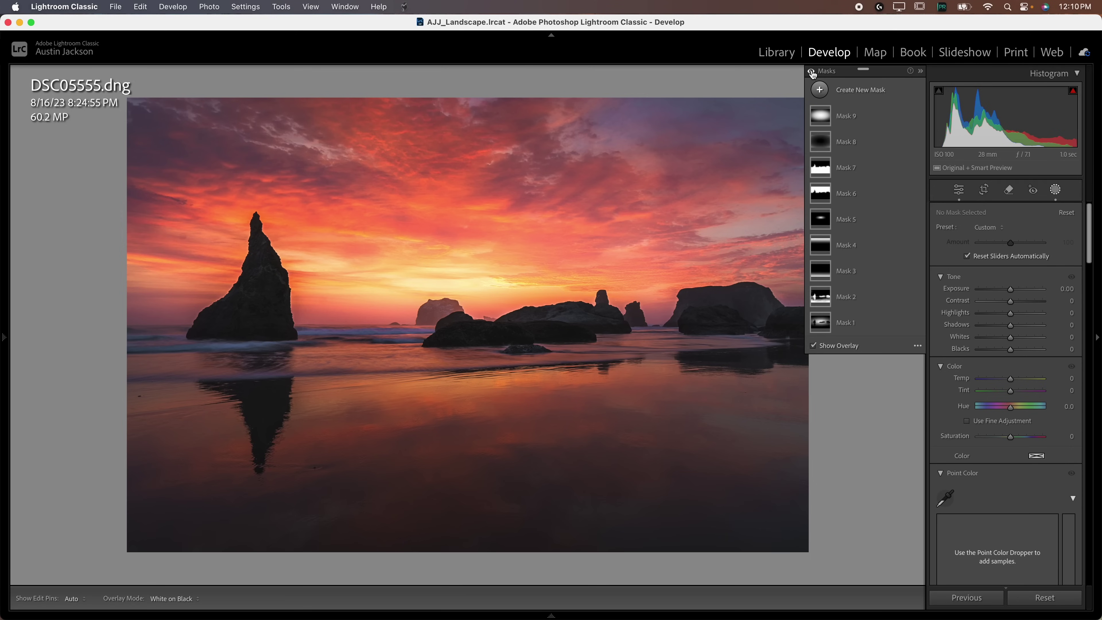
left_click(811, 71)
left_click(810, 72)
left_click(811, 71)
left_click(810, 71)
left_click(810, 72)
left_click(811, 72)
left_click(1055, 191)
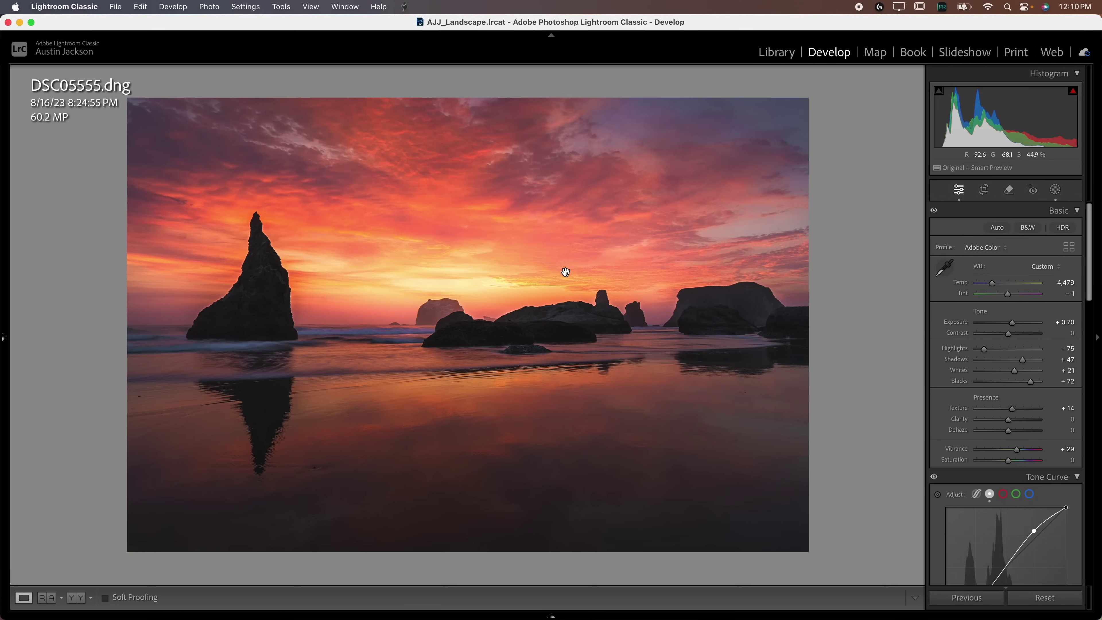